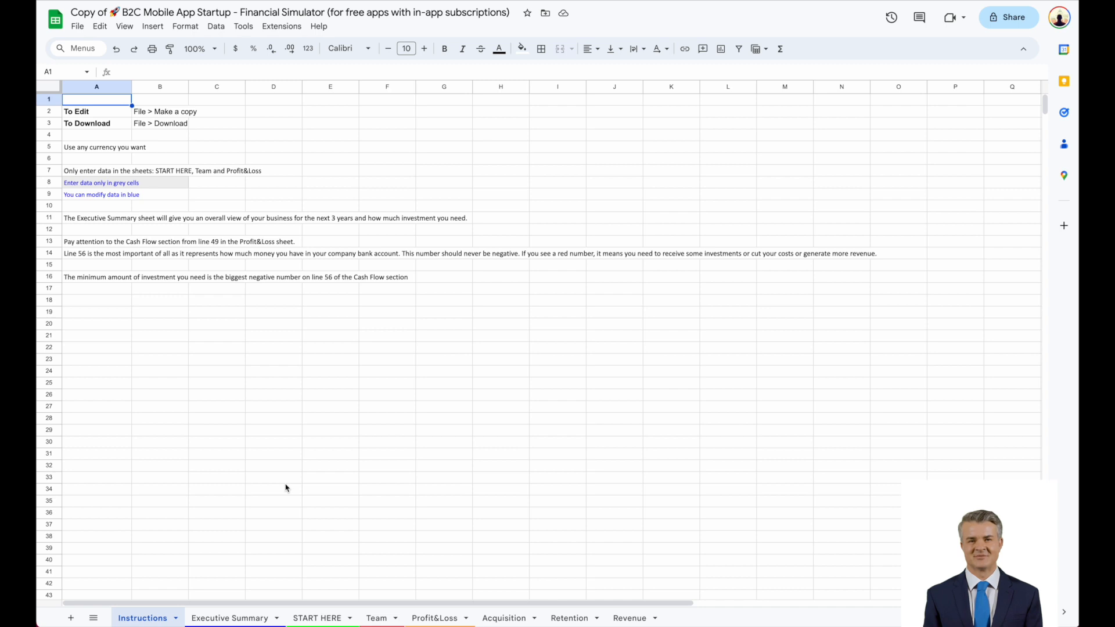
- Set the starting month on the START HERE sheet to 9/1/2023
{"action": "left_click", "coordinate": [247, 619]}
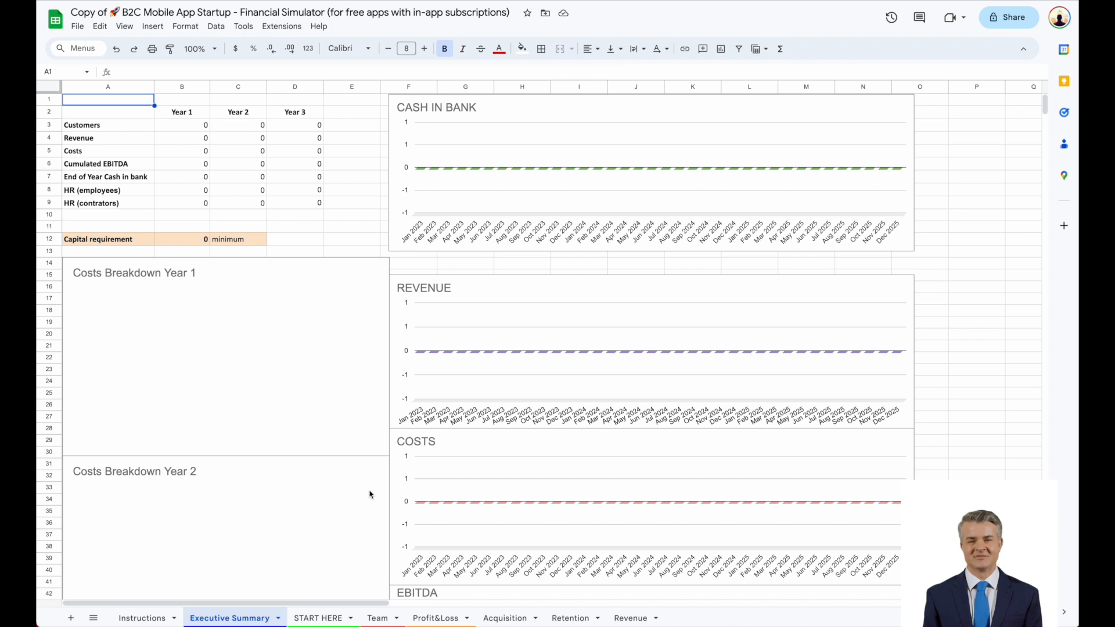
{"action": "left_click", "coordinate": [324, 620]}
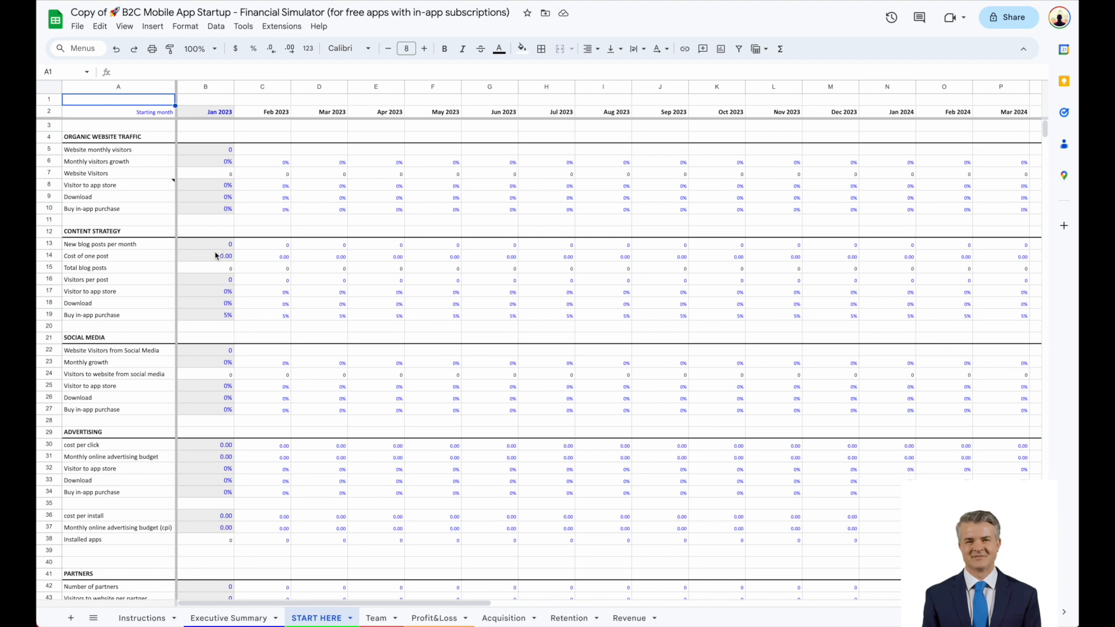
{"action": "left_click", "coordinate": [221, 119]}
{"action": "left_click", "coordinate": [116, 71]}
{"action": "left_click_drag", "start_coordinate": [117, 72], "coordinate": [114, 72]}
{"action": "type", "text": "9/1/"}
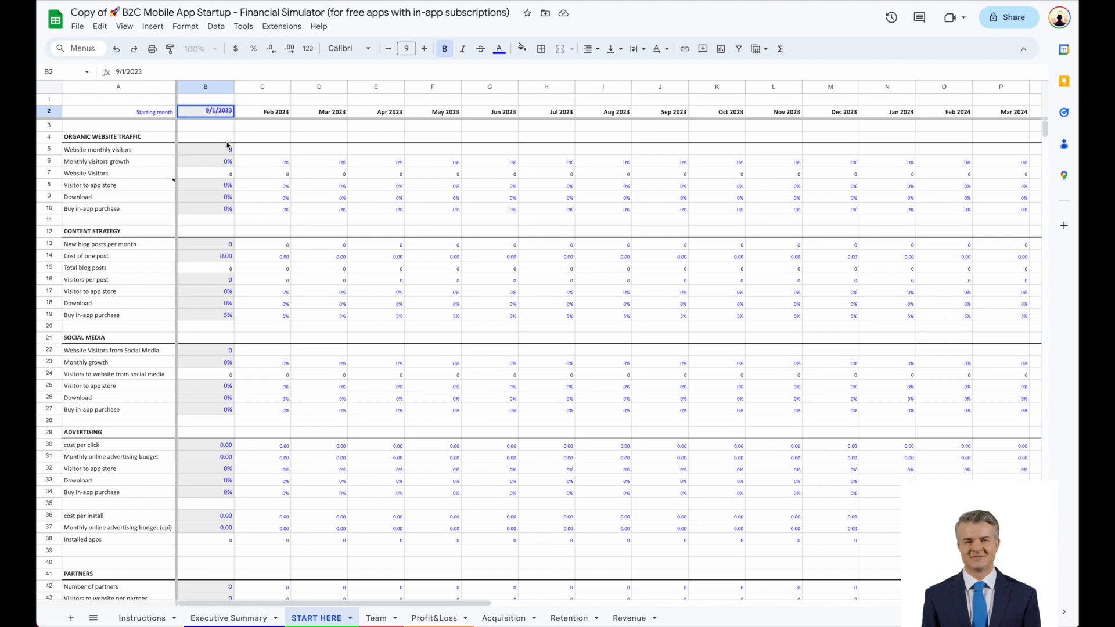
{"action": "key", "text": "Return"}
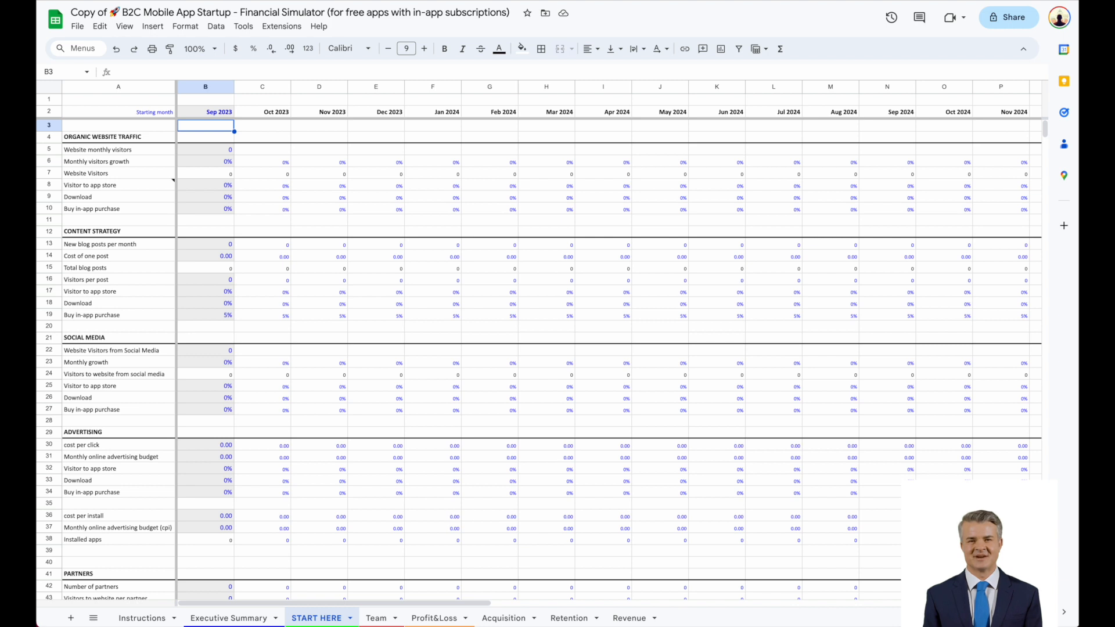
- Set the organic website traffic to 200 monthly visitors with 5% monthly visitors growth
{"action": "key", "text": "Down"}
{"action": "key", "text": "Down"}
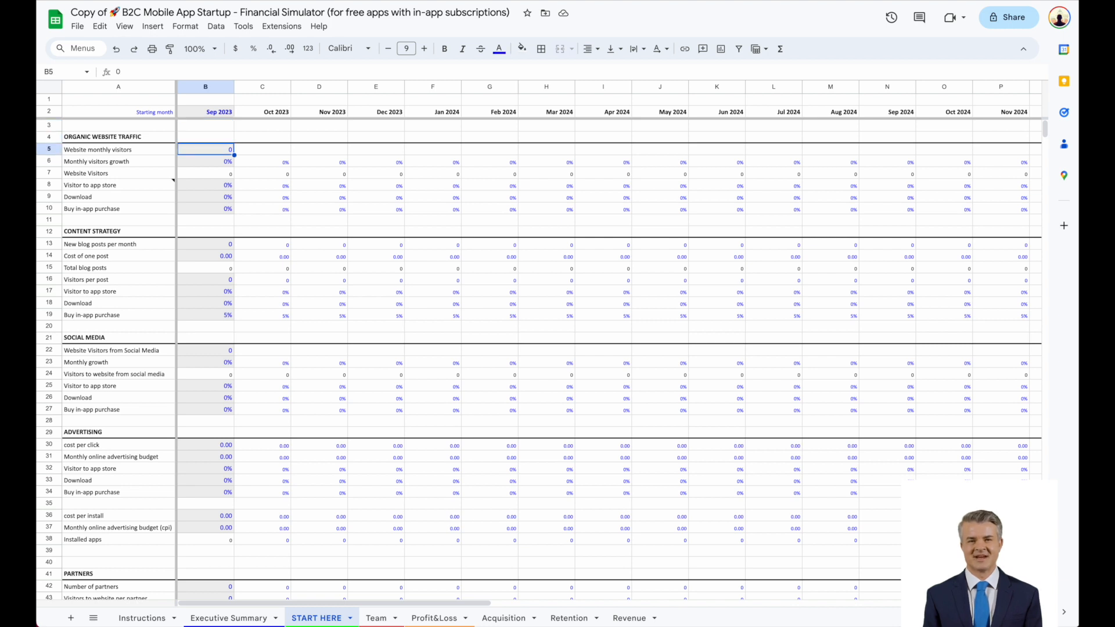
{"action": "type", "text": "200"}
{"action": "key", "text": "Return"}
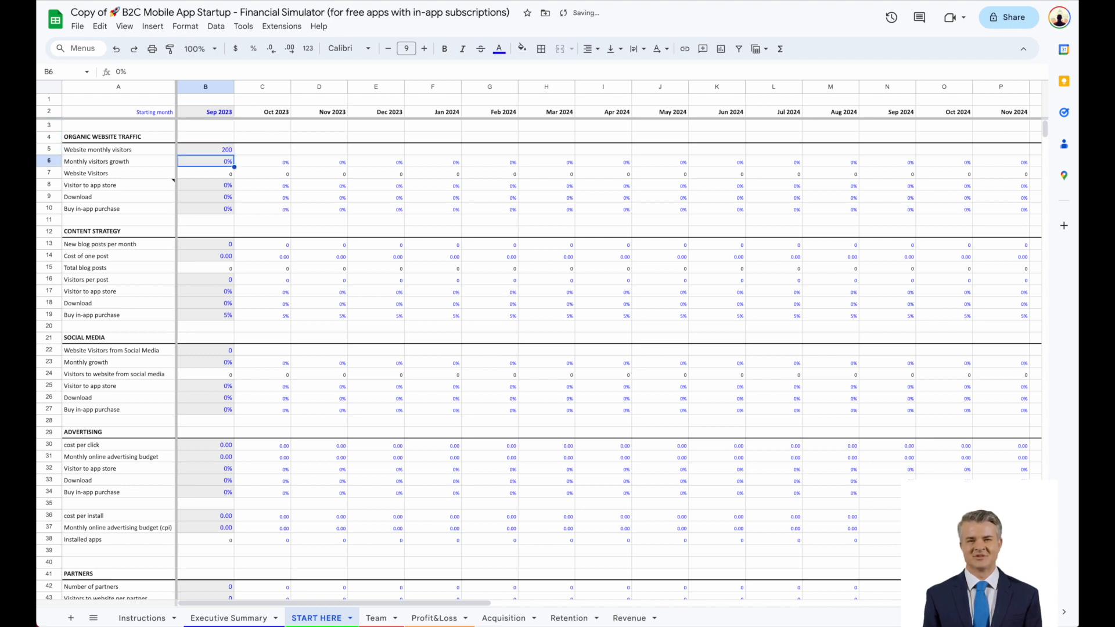
{"action": "type", "text": "5"}
{"action": "key", "text": "Return"}
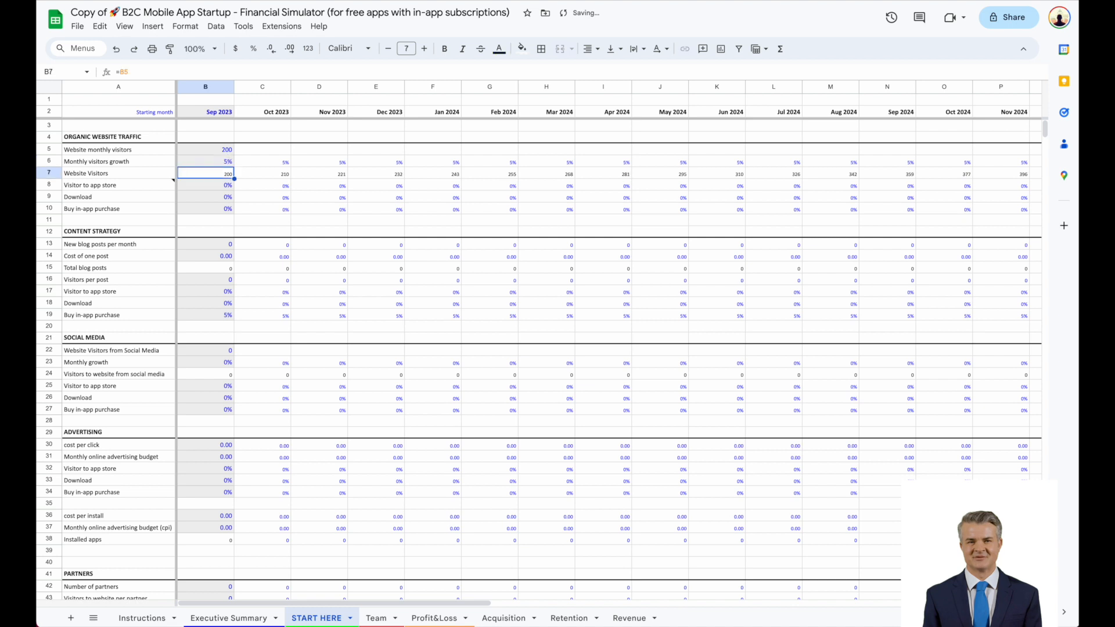
- Set the organic traffic conversion rates to 15% visitor to app store, 20% download and 20% buy in-app purchase
{"action": "key", "text": "Down"}
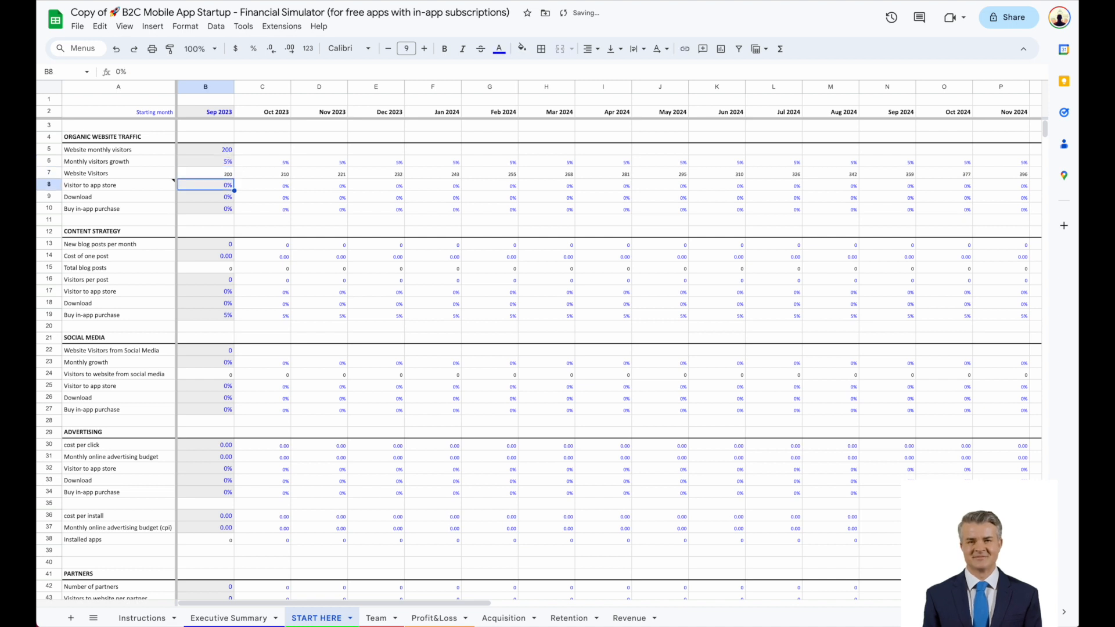
{"action": "type", "text": "15"}
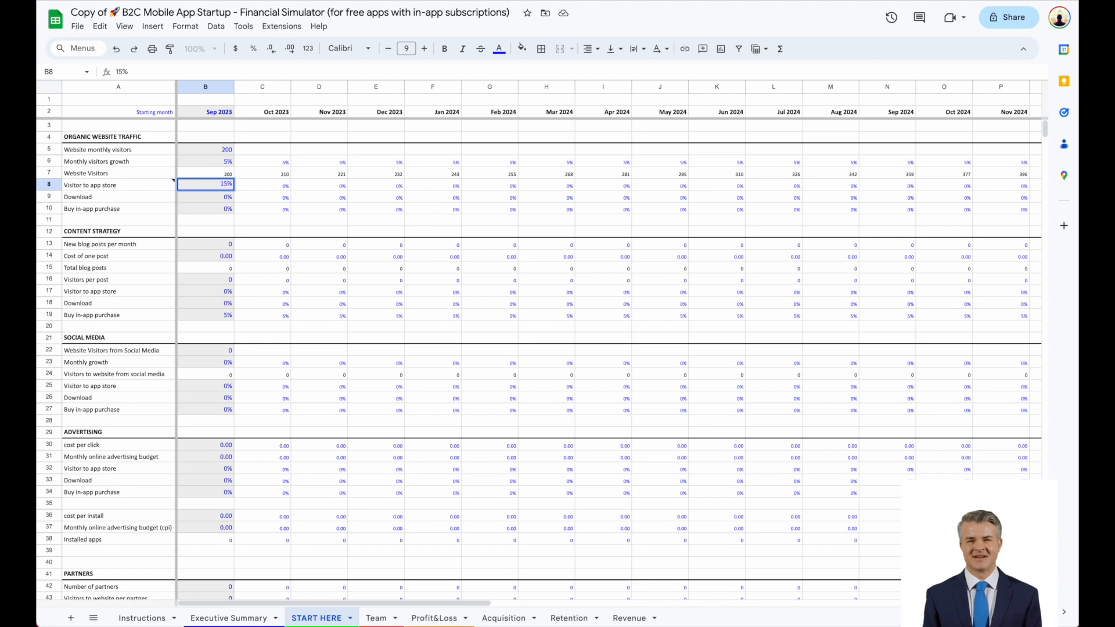
{"action": "key", "text": "Return"}
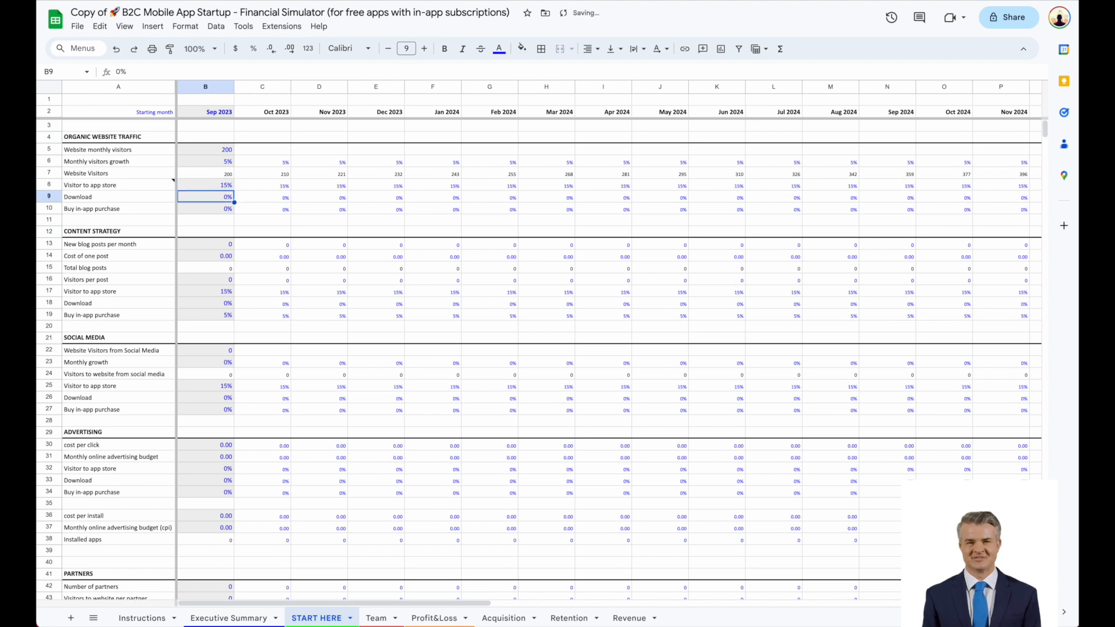
{"action": "type", "text": "20"}
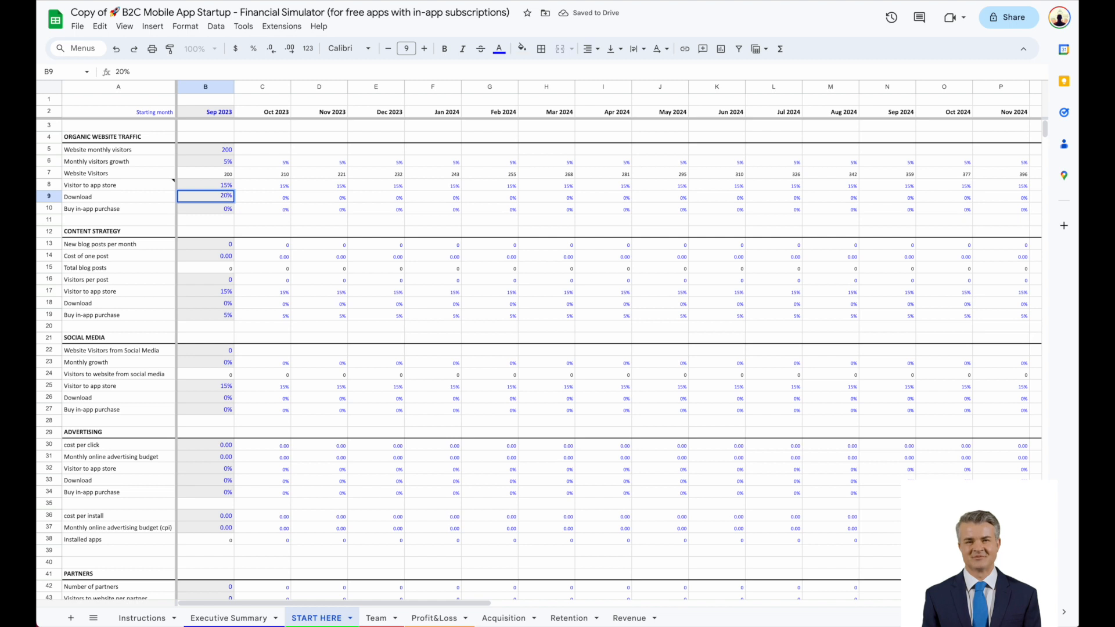
{"action": "key", "text": "Return"}
{"action": "type", "text": "20"}
{"action": "key", "text": "Return"}
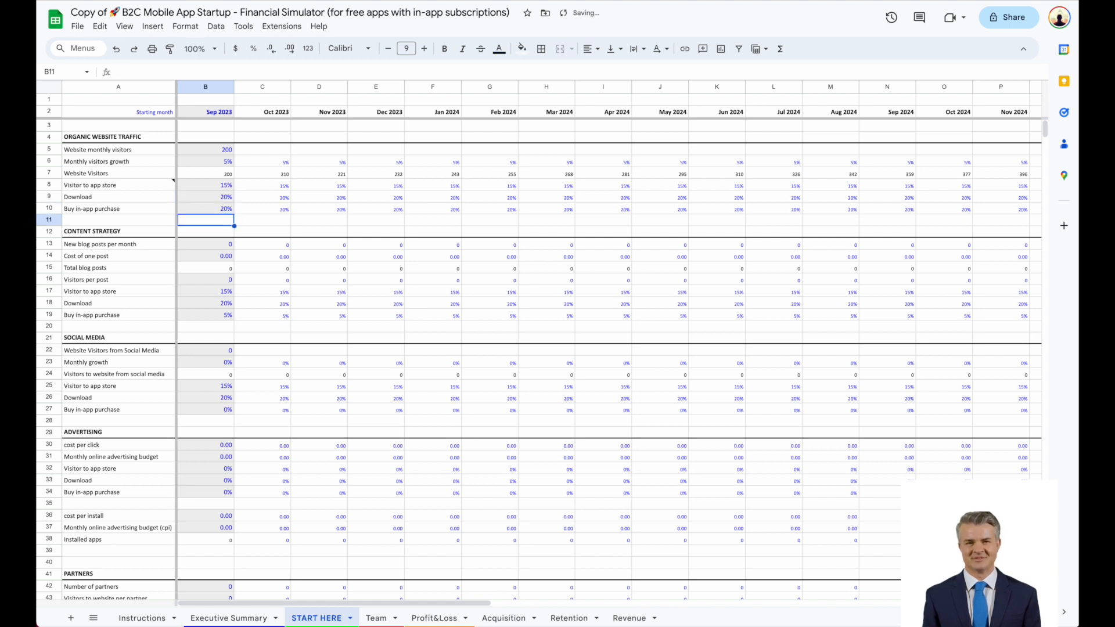
- Set the content strategy to 20 new blog posts per month at a cost of 100 per post
{"action": "key", "text": "Down"}
{"action": "key", "text": "Down"}
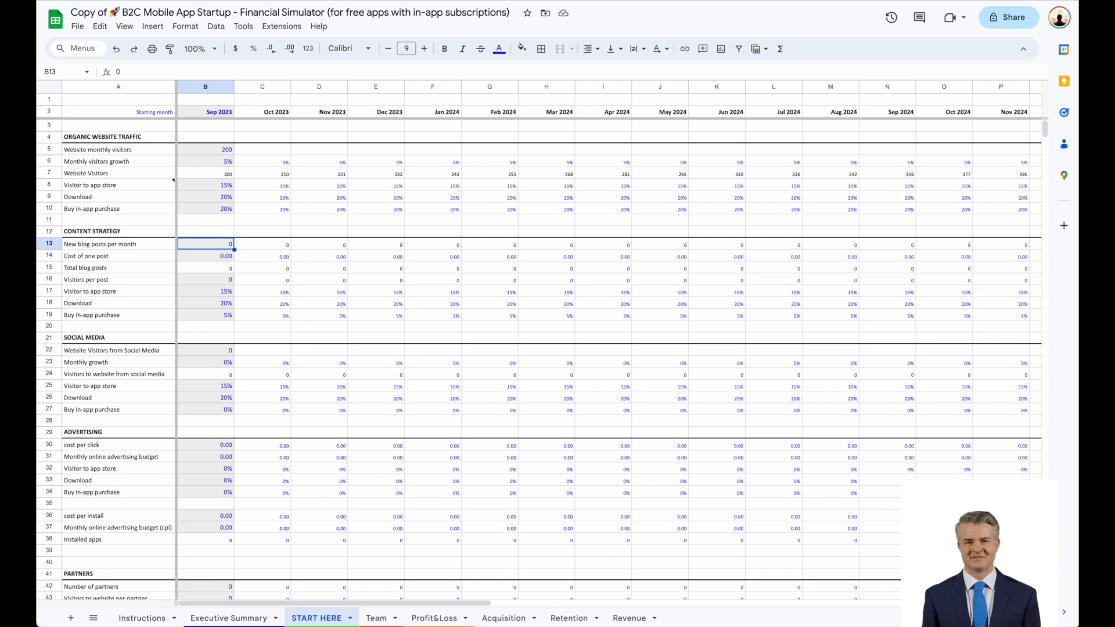
{"action": "type", "text": "20"}
{"action": "key", "text": "Return"}
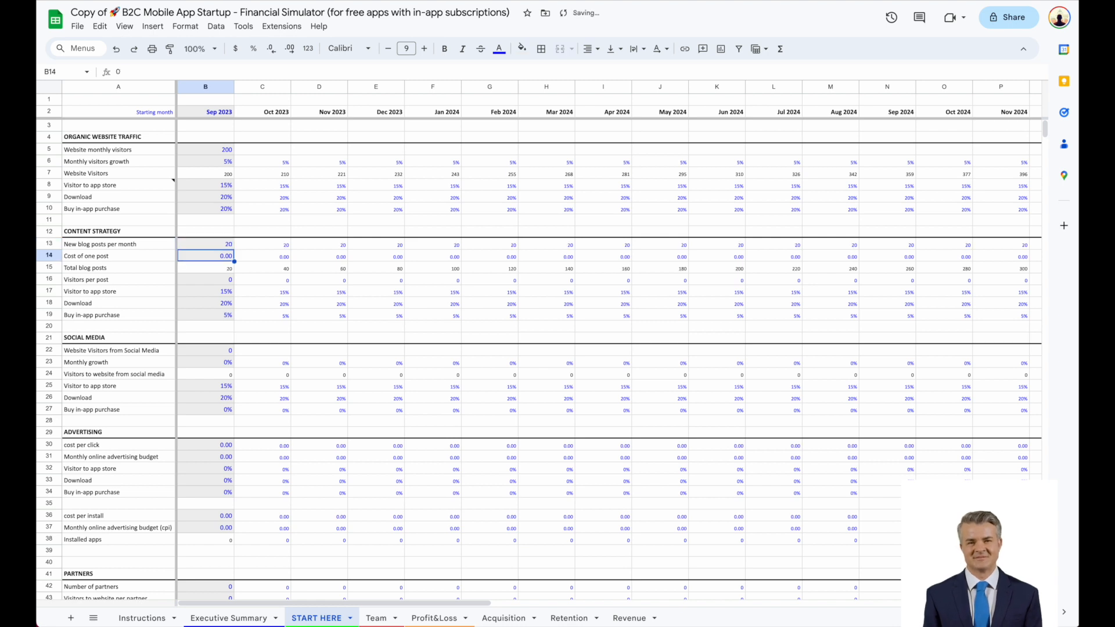
{"action": "type", "text": "100"}
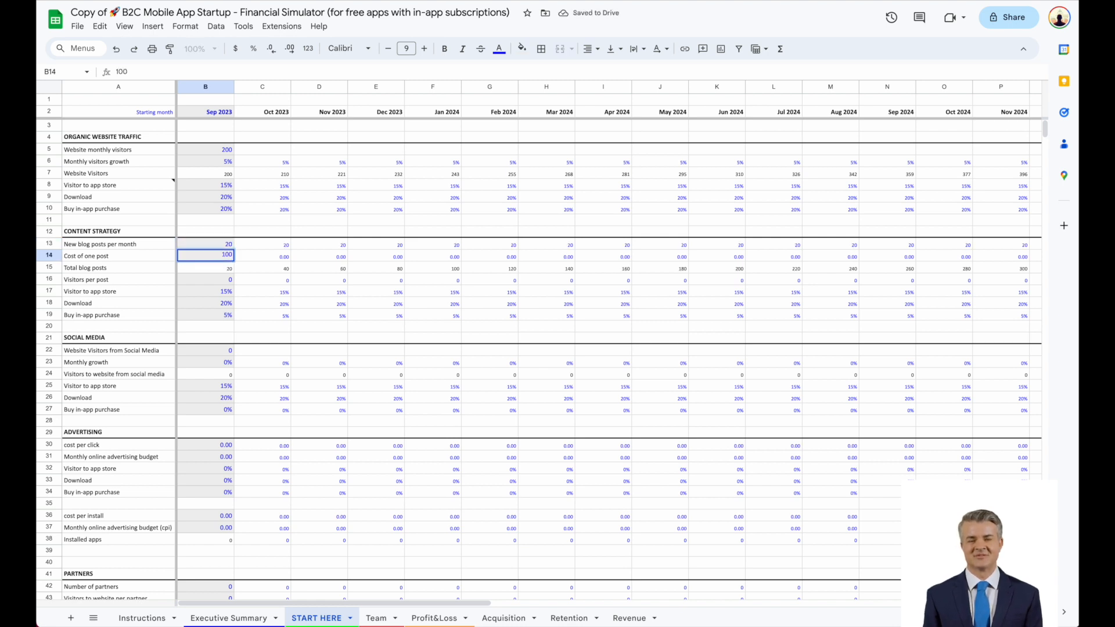
{"action": "key", "text": "Return"}
- Set the content strategy's visitors per post to 50 and its in-app purchase rate to 20%
{"action": "key", "text": "Down"}
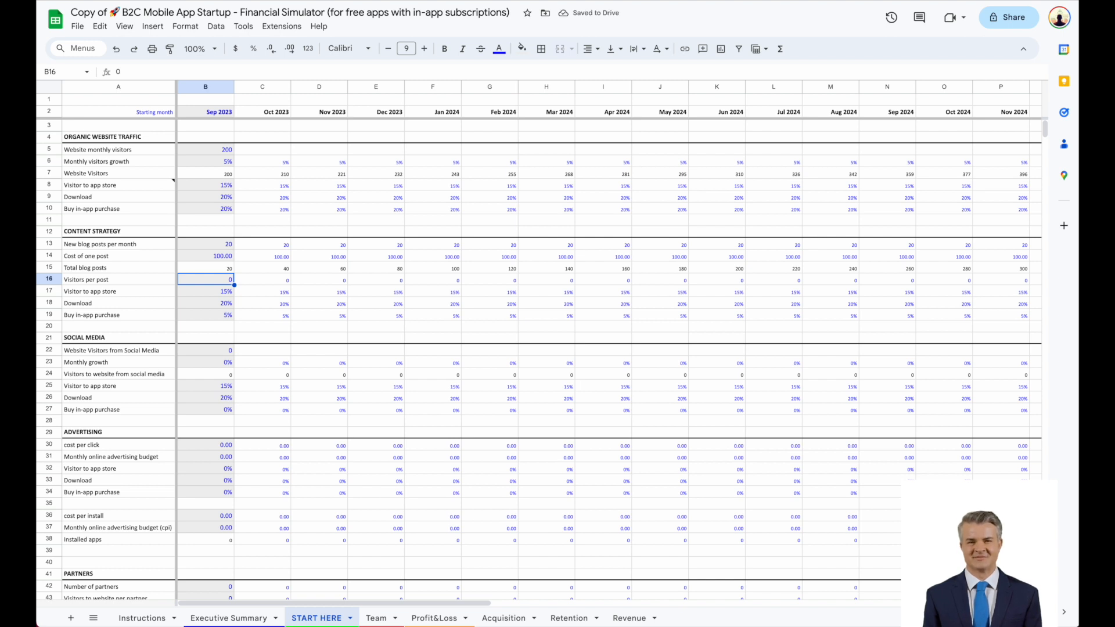
{"action": "type", "text": "50"}
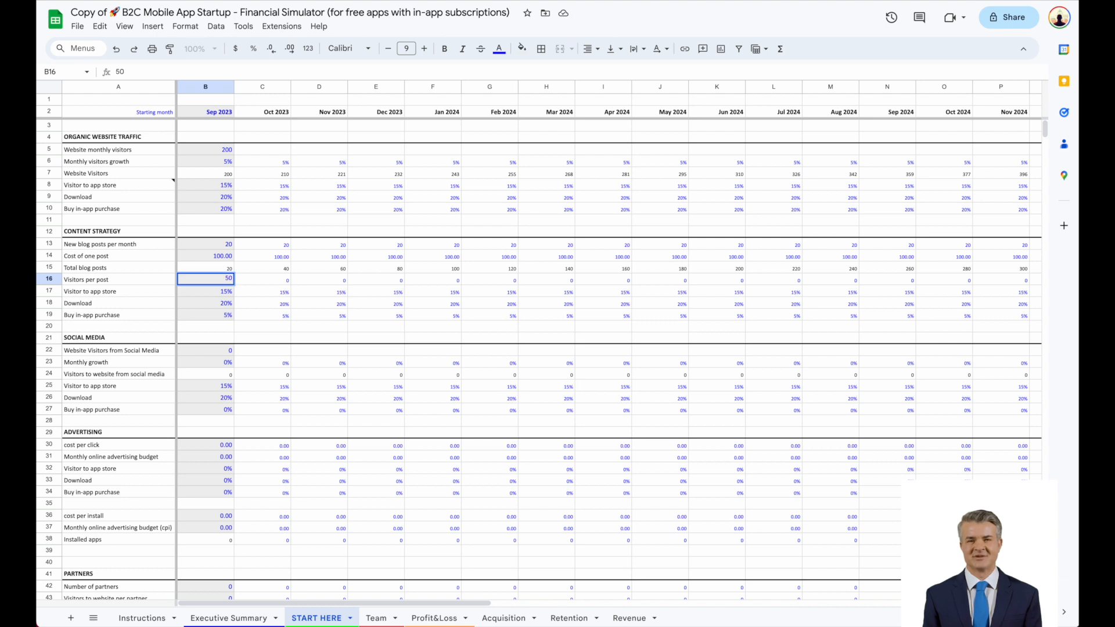
{"action": "key", "text": "Return"}
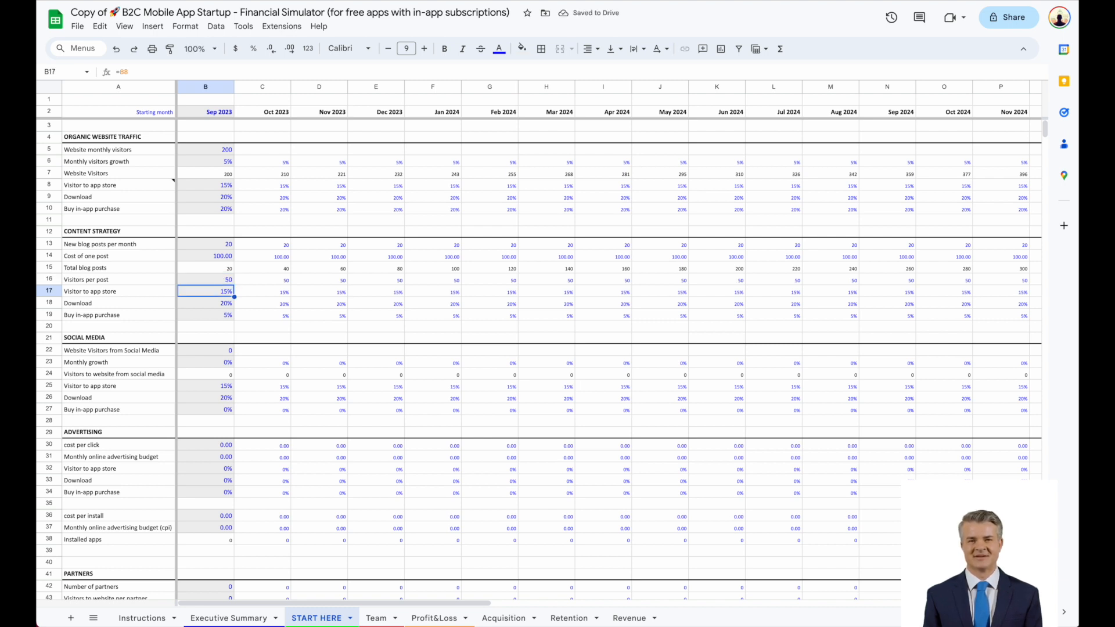
{"action": "key", "text": "Down"}
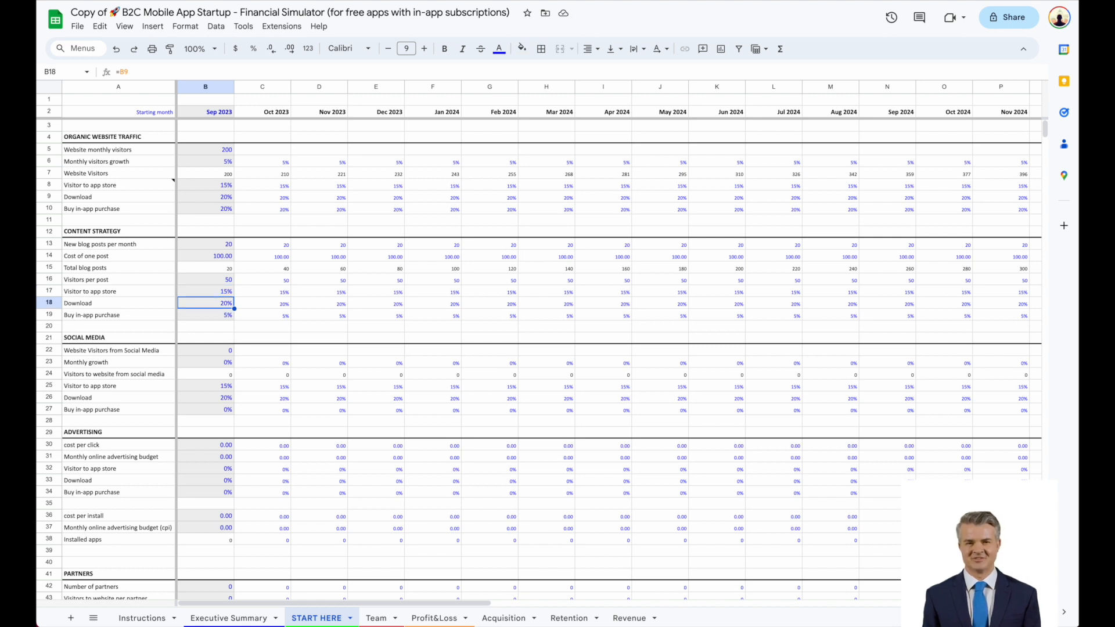
{"action": "key", "text": "Down"}
{"action": "type", "text": "20"}
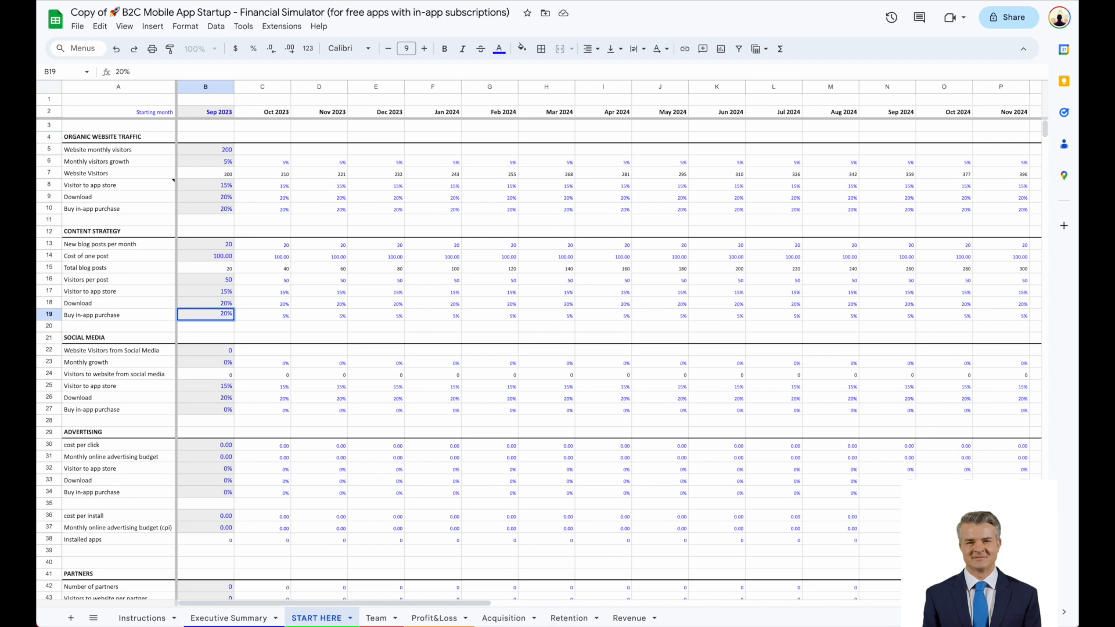
{"action": "key", "text": "Return"}
- Set the website visitors from social media to 50 with 5% monthly growth
{"action": "scroll", "coordinate": [273, 206], "scroll_direction": "down", "scroll_amount": 3}
{"action": "key", "text": "Down"}
{"action": "key", "text": "Down"}
{"action": "type", "text": "5"}
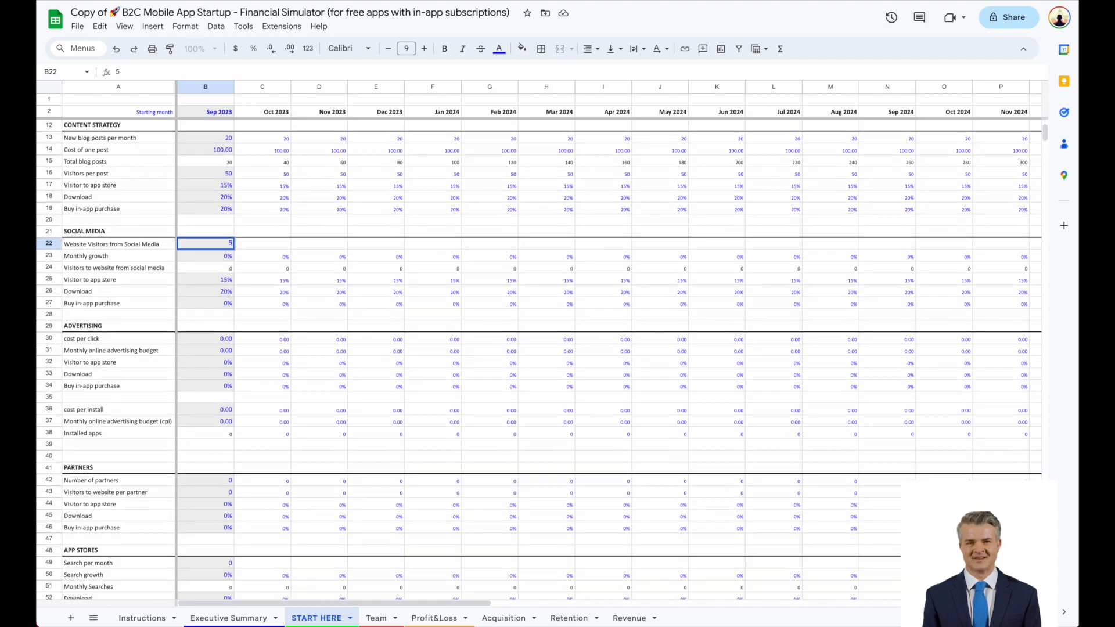
{"action": "type", "text": "0"}
{"action": "key", "text": "Return"}
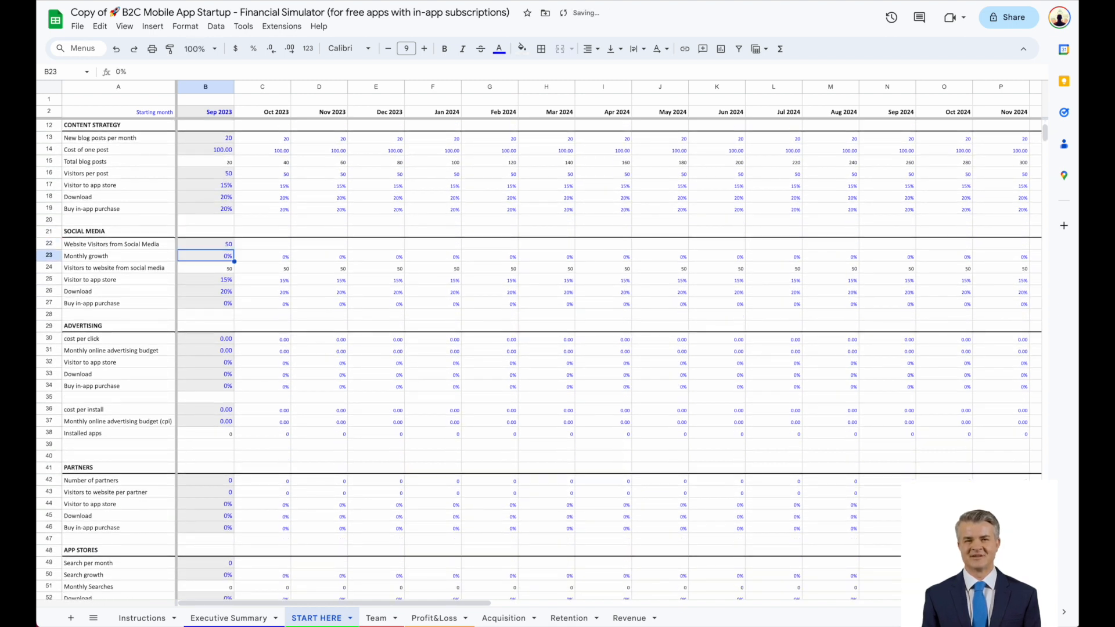
{"action": "type", "text": "5"}
{"action": "key", "text": "Return"}
- Set the social media in-app purchase rate to 20%
{"action": "key", "text": "Down"}
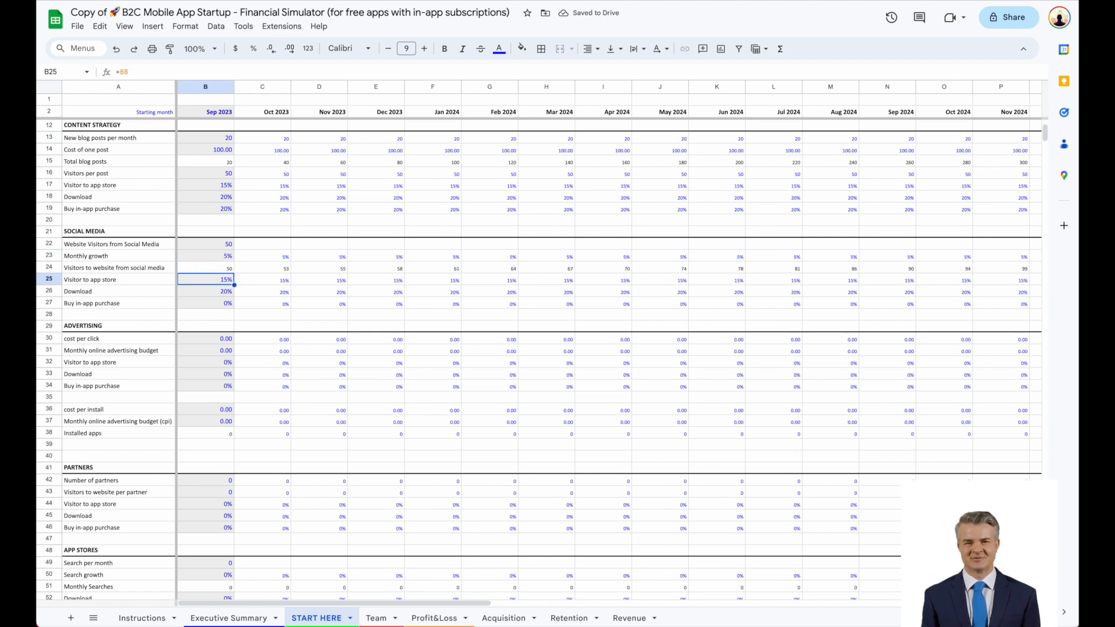
{"action": "key", "text": "Down"}
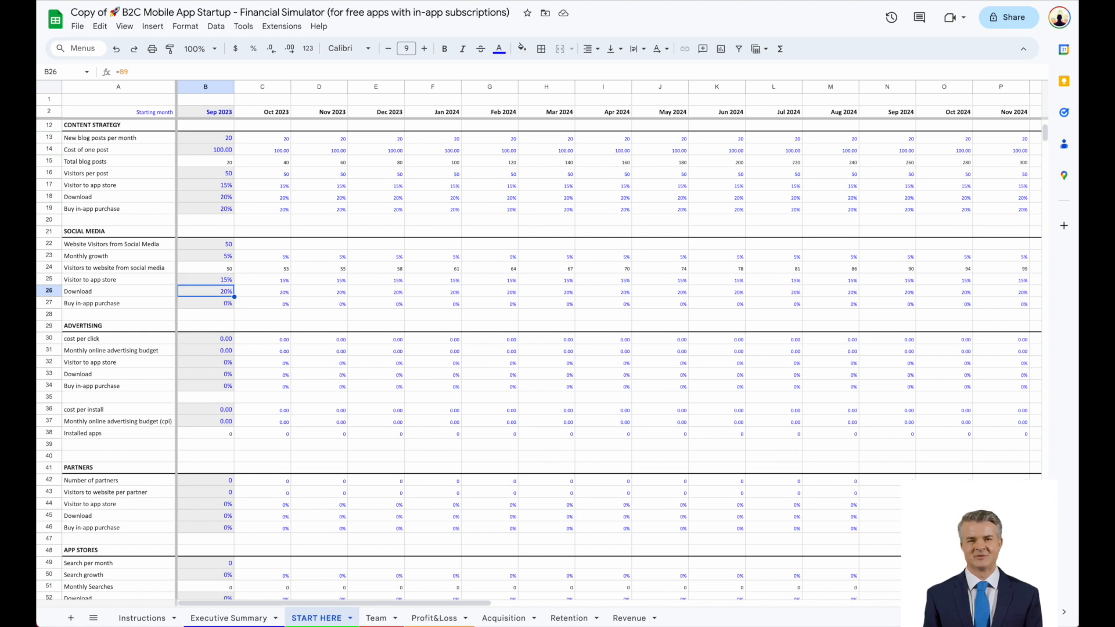
{"action": "key", "text": "Down"}
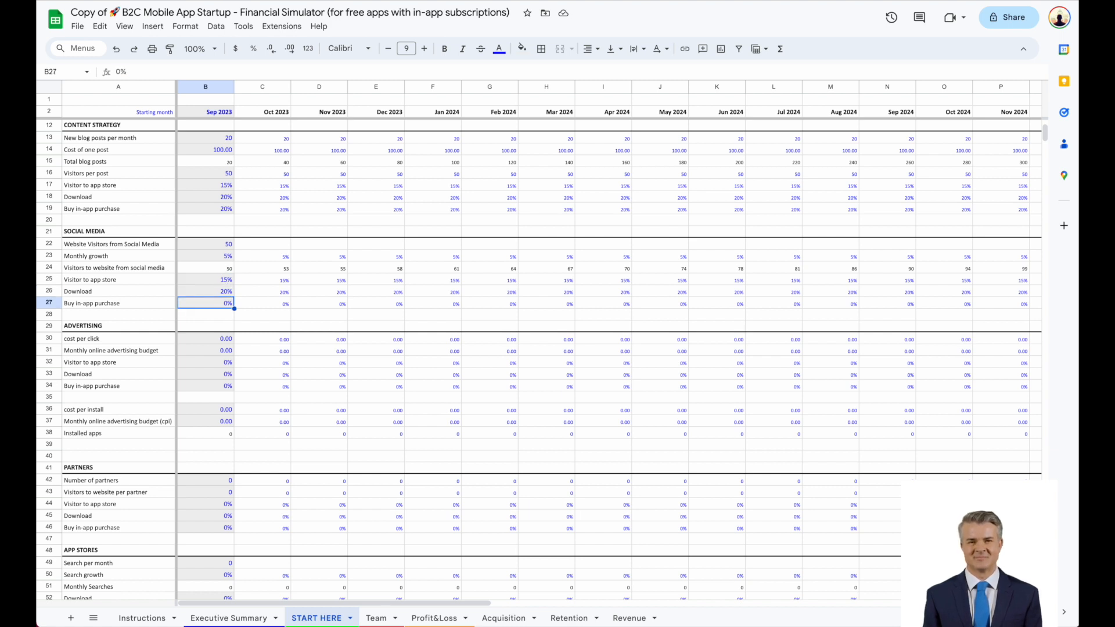
{"action": "key", "text": "Up"}
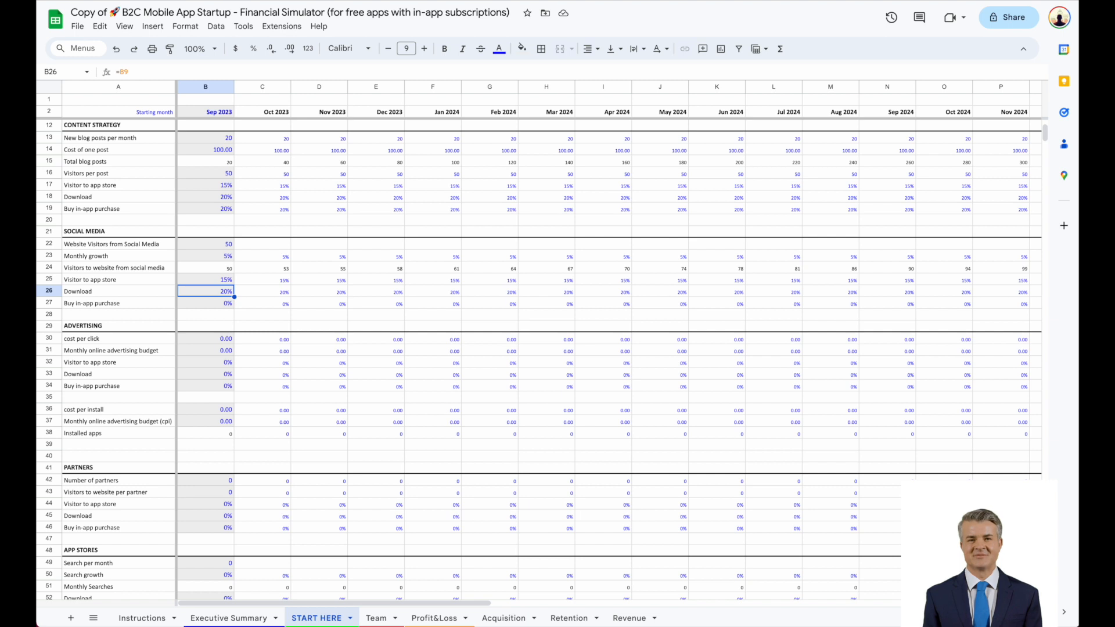
{"action": "key", "text": "Down"}
{"action": "type", "text": "20"}
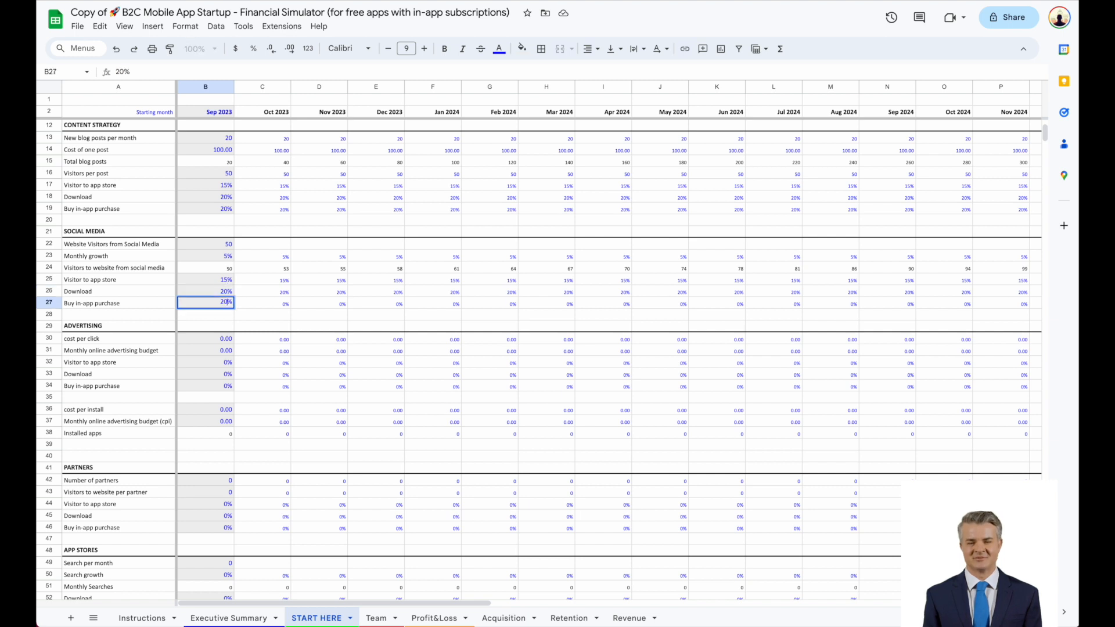
{"action": "key", "text": "Return"}
- Set the advertising cost per click to 1 and the monthly online advertising budget to 2000 for the starting month
{"action": "key", "text": "Down"}
{"action": "key", "text": "Down"}
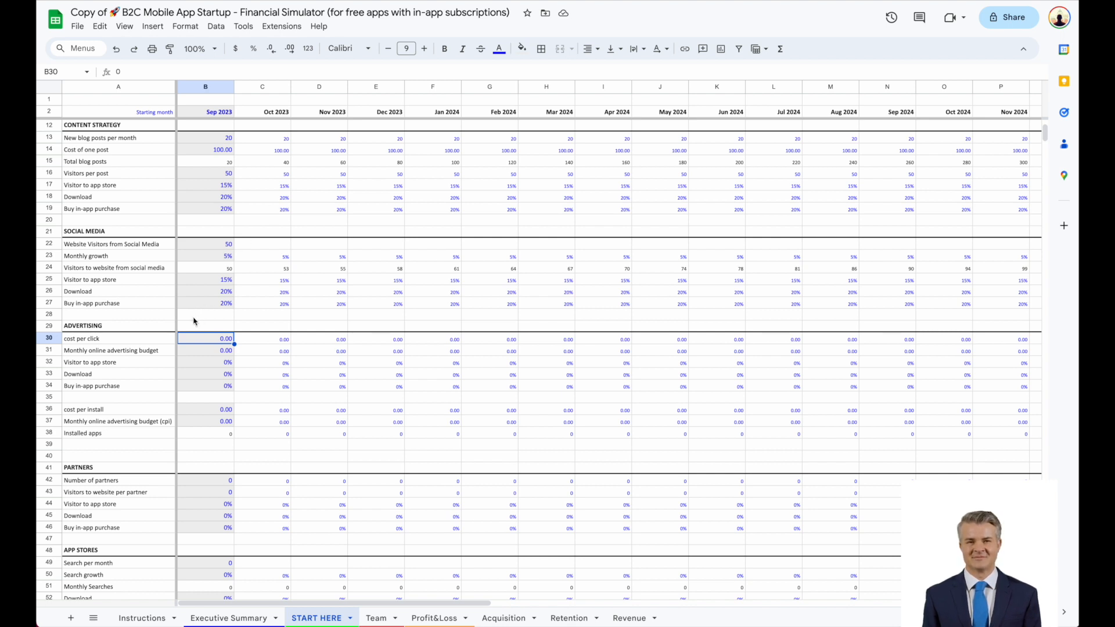
{"action": "left_click", "coordinate": [125, 339]}
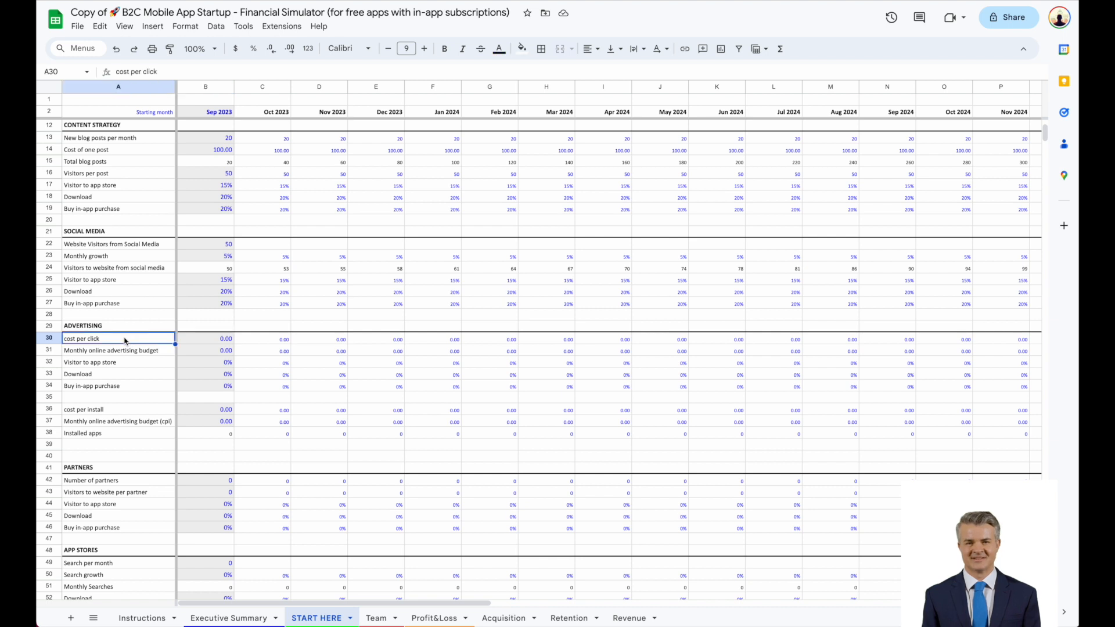
{"action": "left_click", "coordinate": [118, 413]}
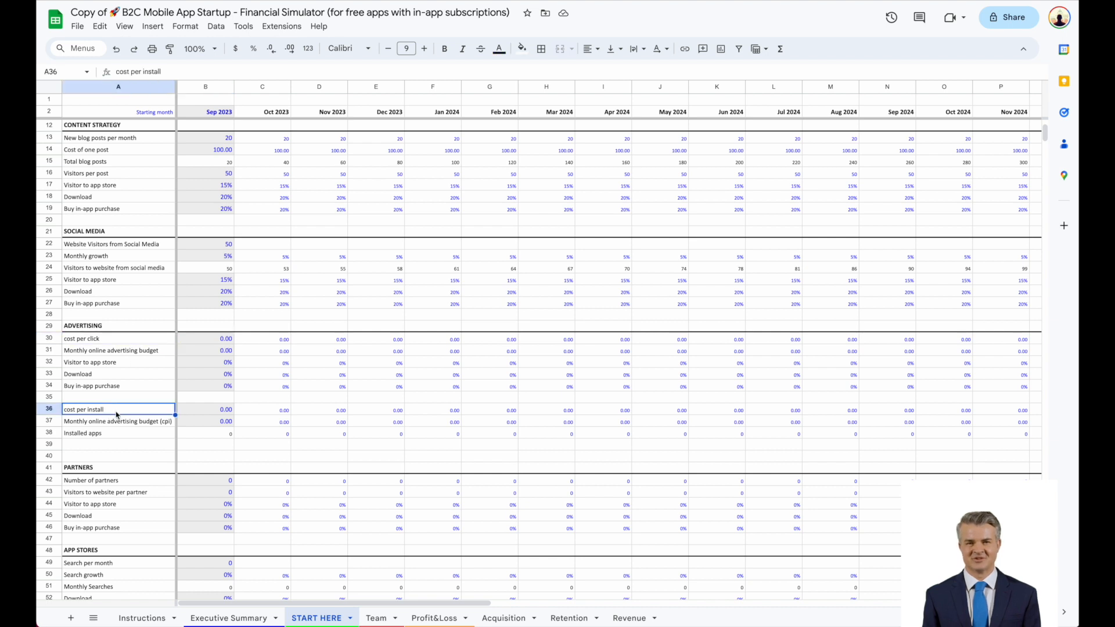
{"action": "left_click", "coordinate": [206, 341]}
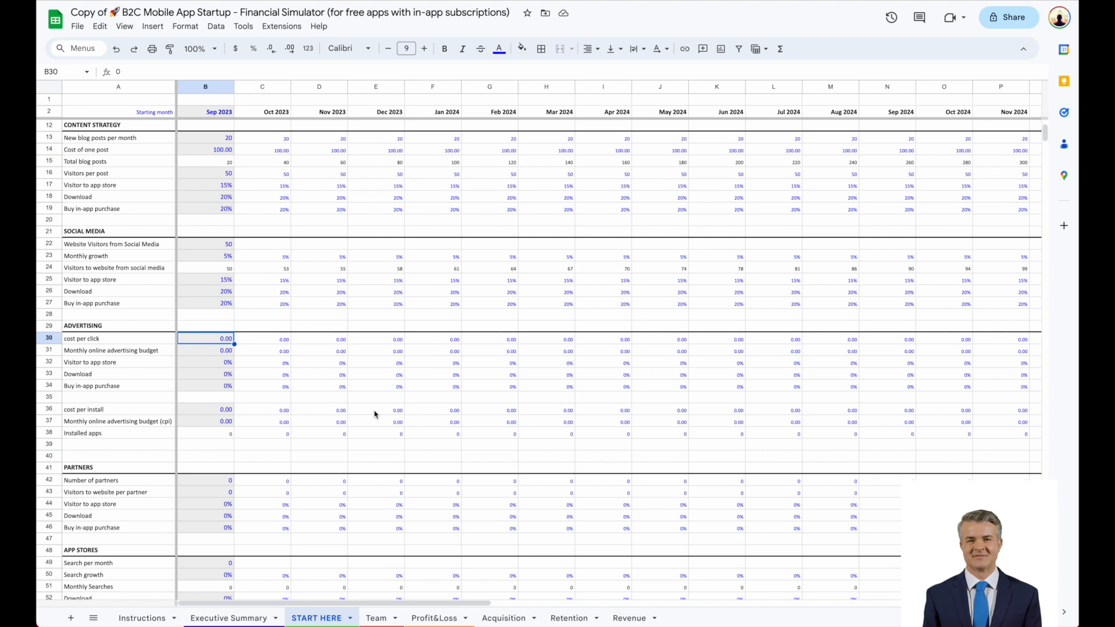
{"action": "type", "text": "1"}
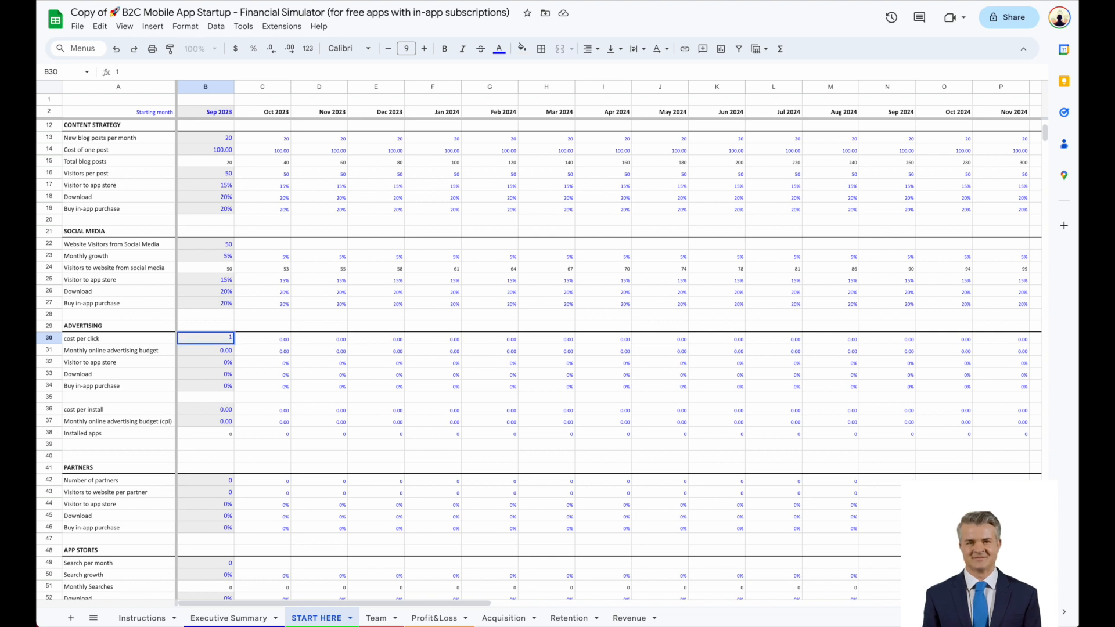
{"action": "key", "text": "Return"}
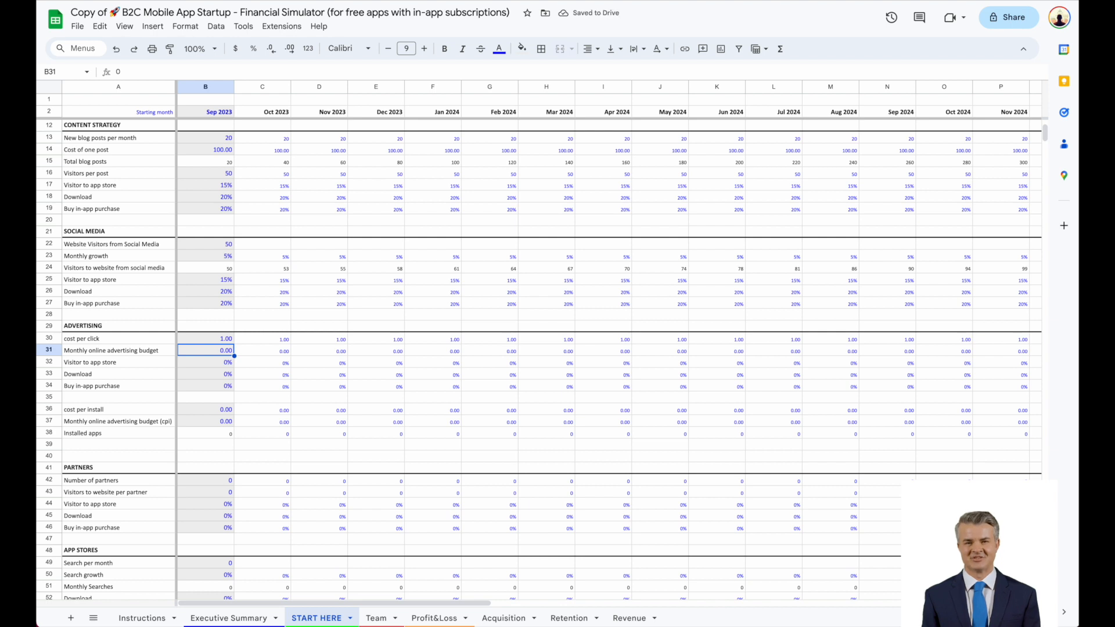
{"action": "type", "text": "2000"}
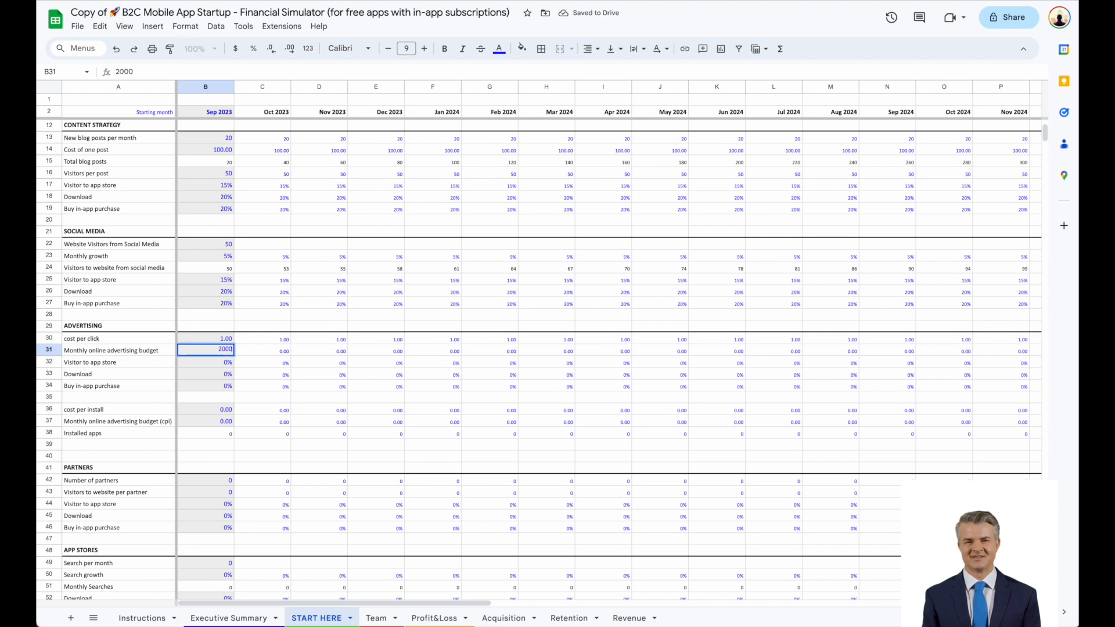
{"action": "key", "text": "Return"}
- Set the monthly online advertising budget for Apr 2024 to 5000
{"action": "key", "text": "Up"}
{"action": "key", "text": "Right"}
{"action": "key", "text": "Right"}
{"action": "key", "text": "Right"}
{"action": "key", "text": "Right"}
{"action": "key", "text": "Right"}
{"action": "key", "text": "Right"}
{"action": "key", "text": "Right"}
{"action": "type", "text": "50"}
{"action": "key", "text": "Return"}
{"action": "key", "text": "Left"}
{"action": "key", "text": "Left"}
{"action": "key", "text": "Left"}
{"action": "key", "text": "Left"}
{"action": "key", "text": "Left"}
{"action": "key", "text": "Left"}
{"action": "key", "text": "Left"}
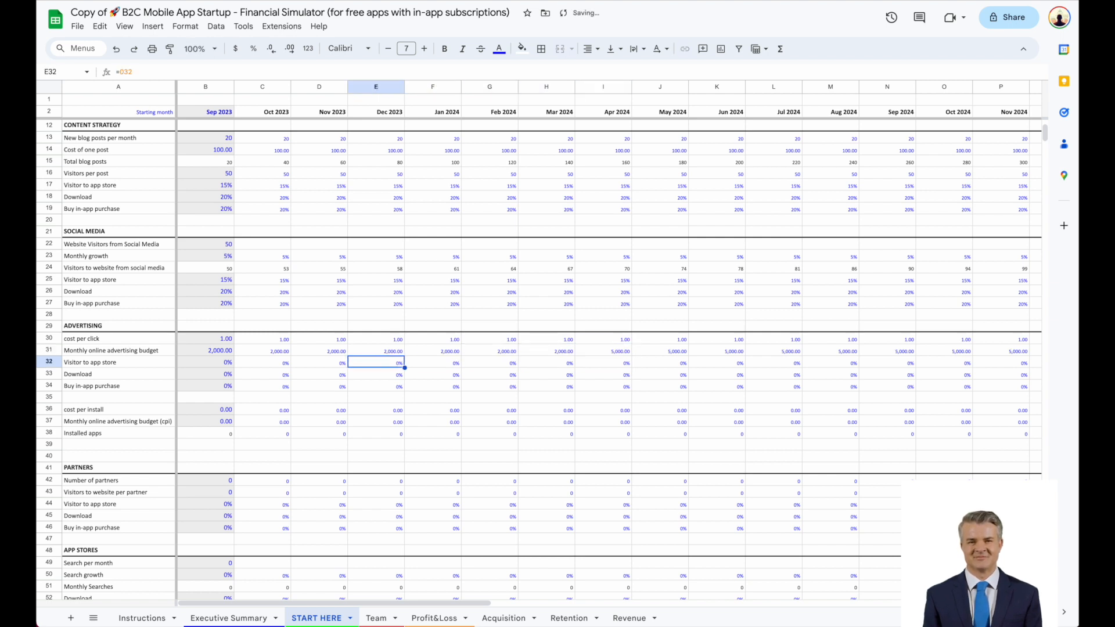
- Set the advertising conversion rates for the starting month to 30% visitor to app store, 25% download and 25% in-app purchase
{"action": "type", "text": "30"}
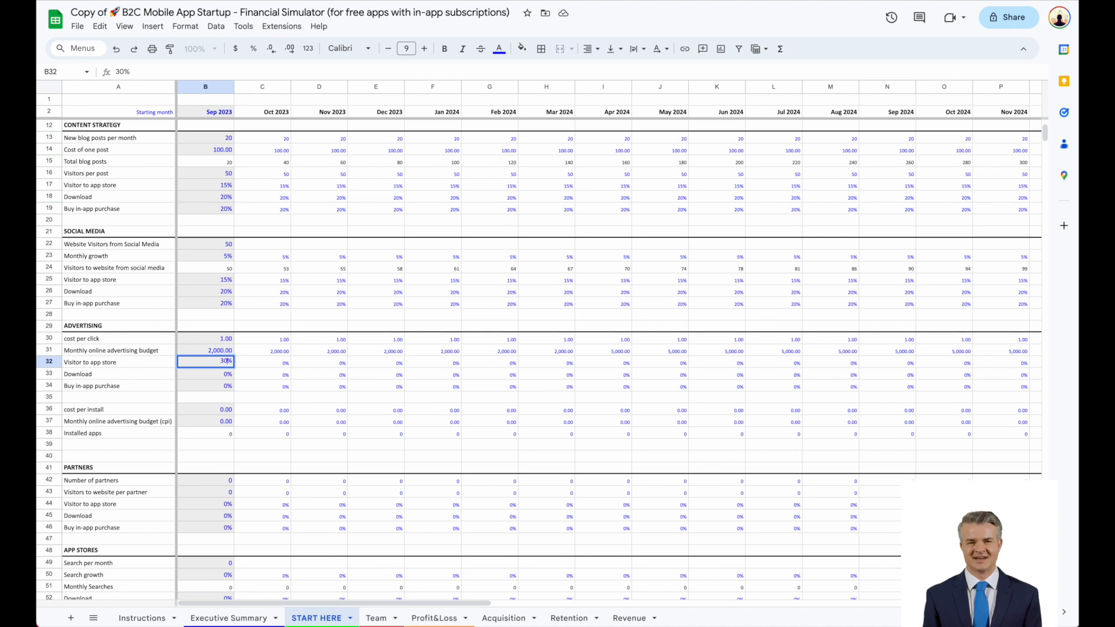
{"action": "key", "text": "Return"}
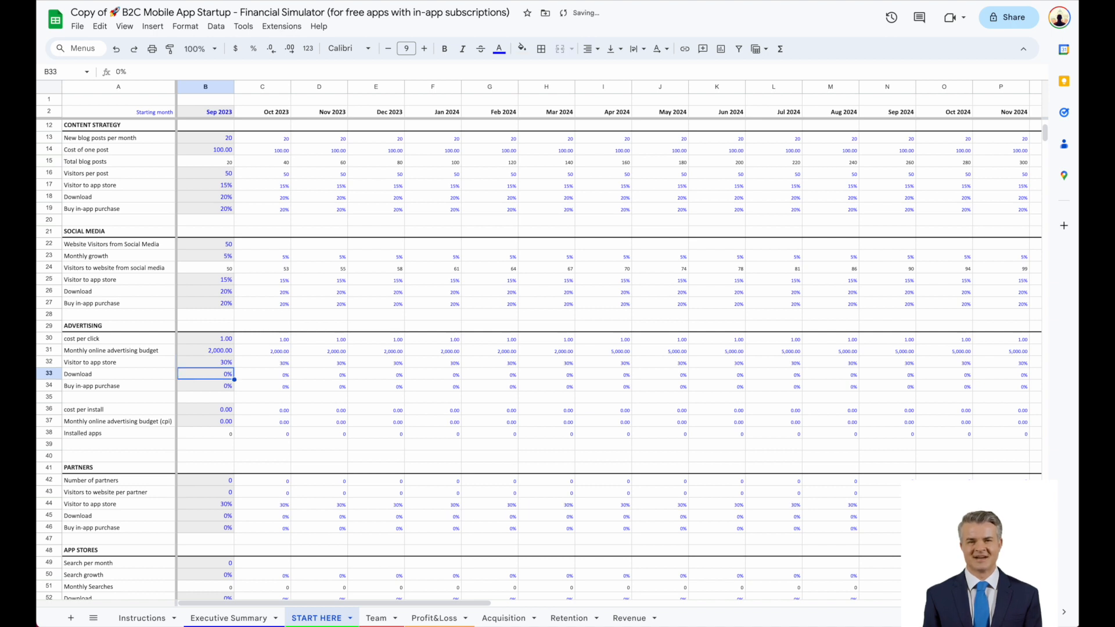
{"action": "key", "text": "Up"}
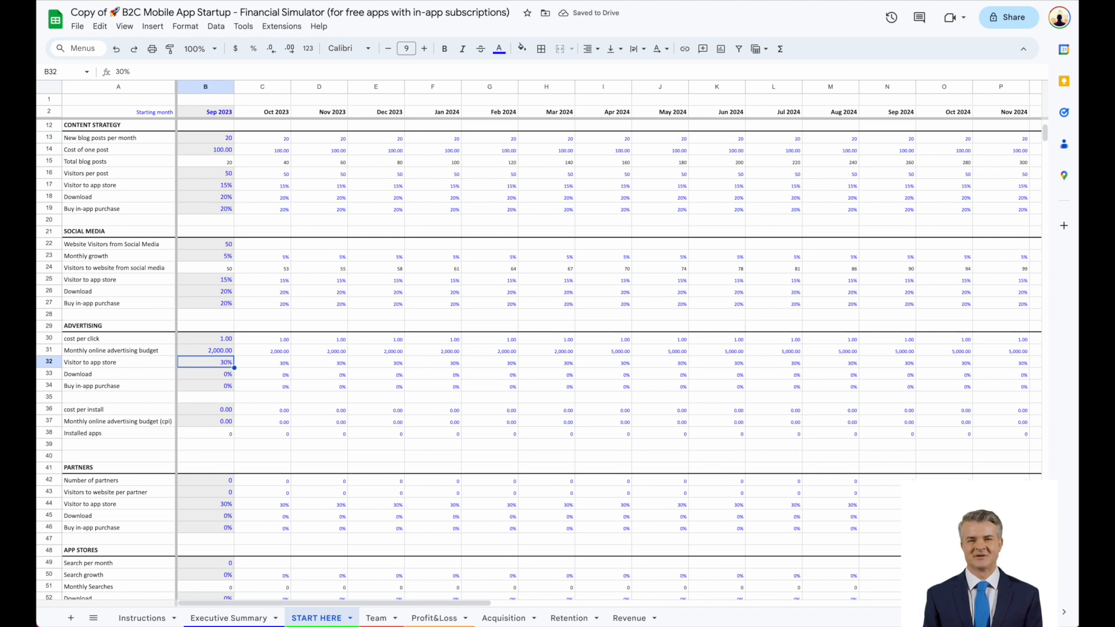
{"action": "key", "text": "Down"}
{"action": "type", "text": "25"}
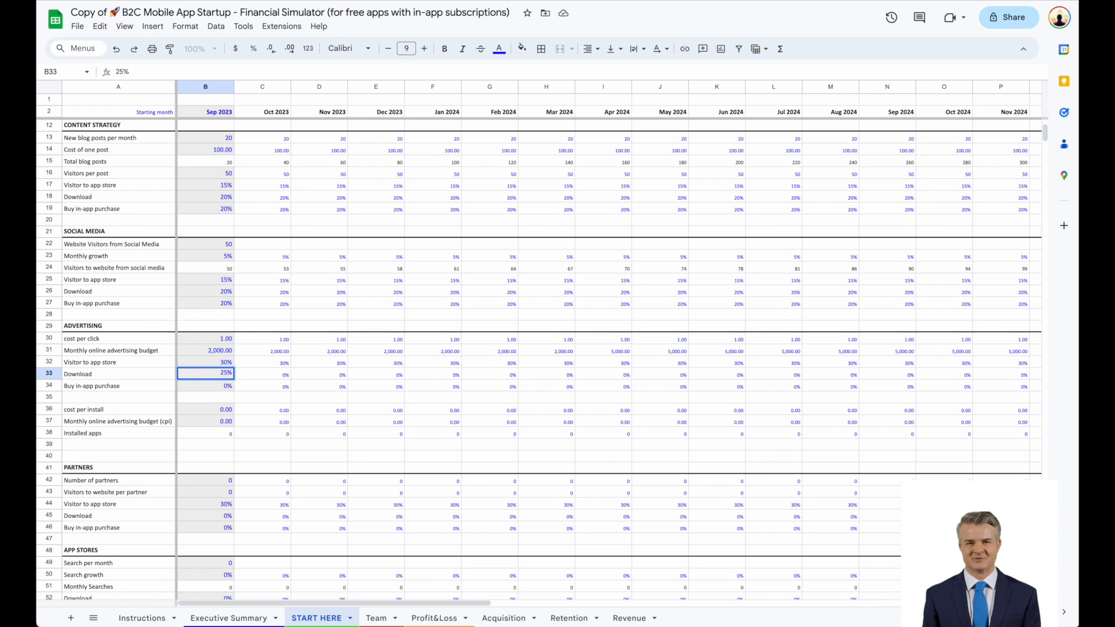
{"action": "key", "text": "Return"}
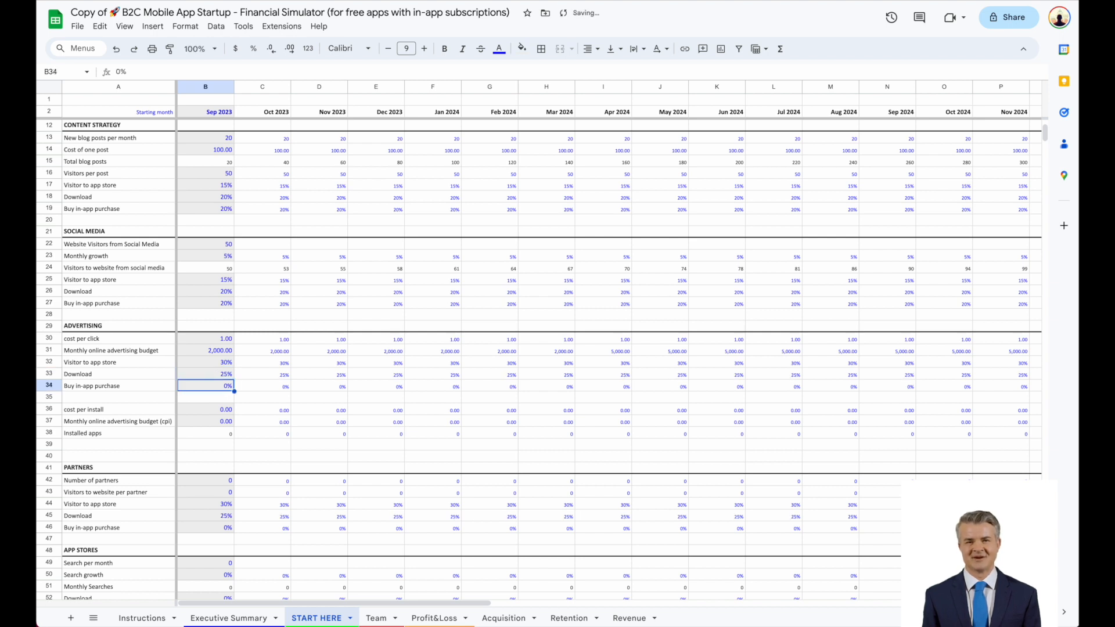
{"action": "type", "text": "25"}
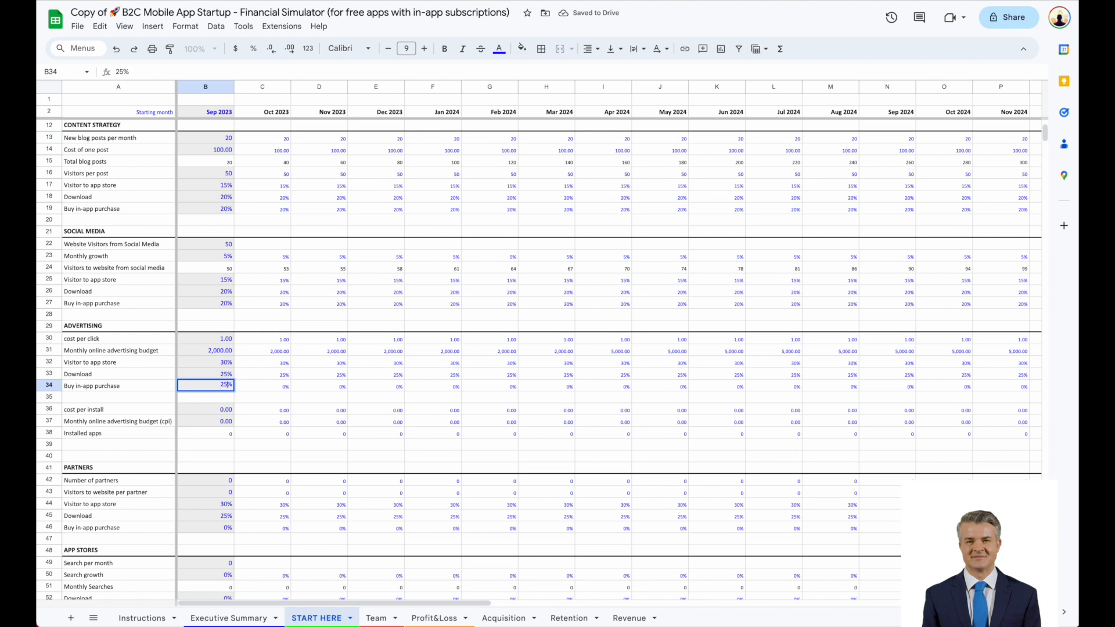
{"action": "key", "text": "Return"}
- Set the advertising cost per install to 3 and the monthly cost-per-install budget to 2000 for the starting month
{"action": "key", "text": "Down"}
{"action": "type", "text": "3"}
{"action": "key", "text": "Return"}
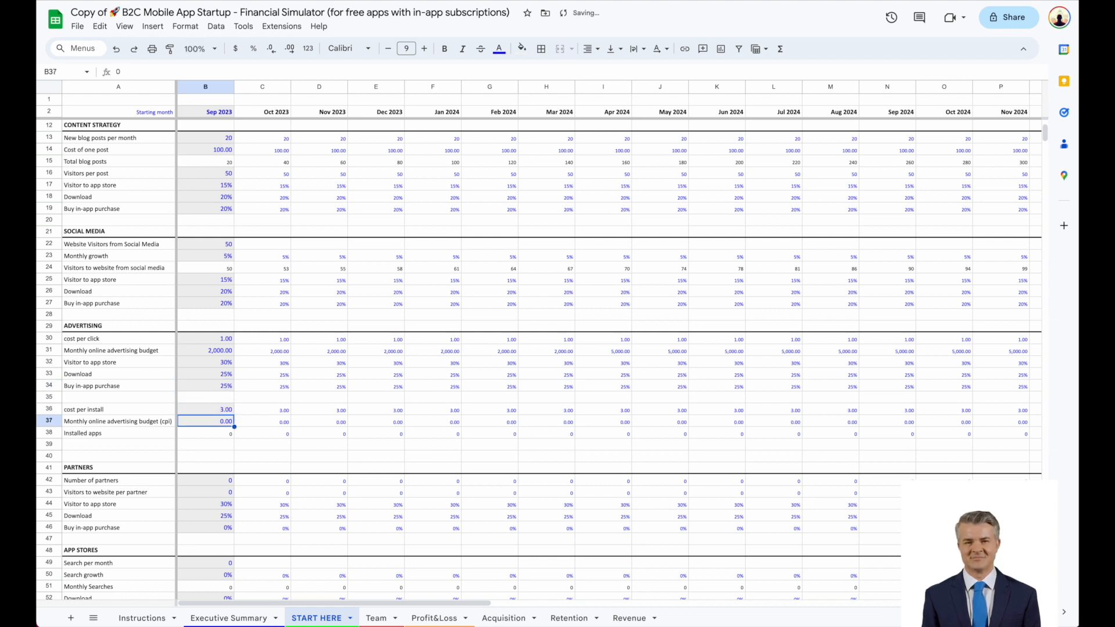
{"action": "type", "text": "200"}
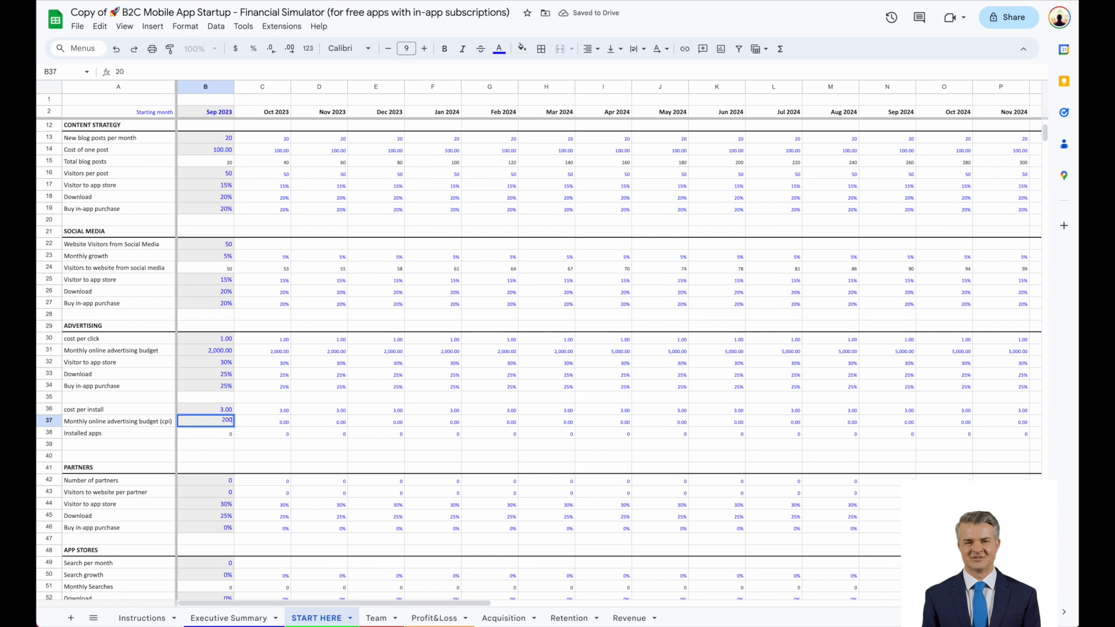
{"action": "key", "text": "Right"}
- Set the monthly cost-per-install advertising budget for Apr 2024 to 5000
{"action": "key", "text": "Right"}
{"action": "key", "text": "Right"}
{"action": "key", "text": "Right"}
{"action": "key", "text": "Right"}
{"action": "key", "text": "Right"}
{"action": "key", "text": "Right"}
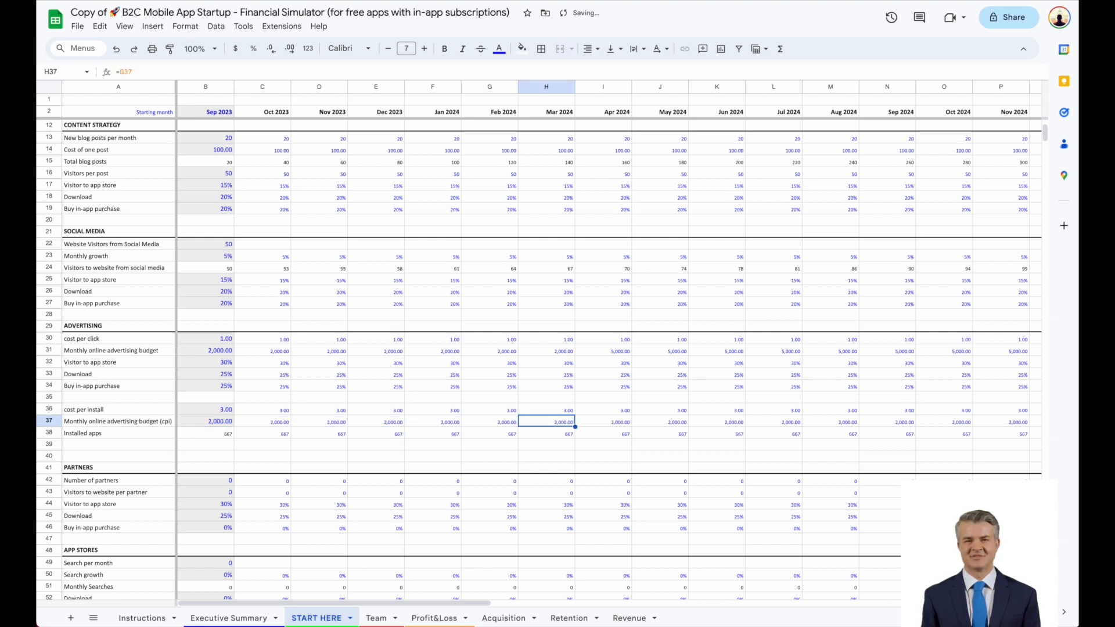
{"action": "type", "text": "5,0"}
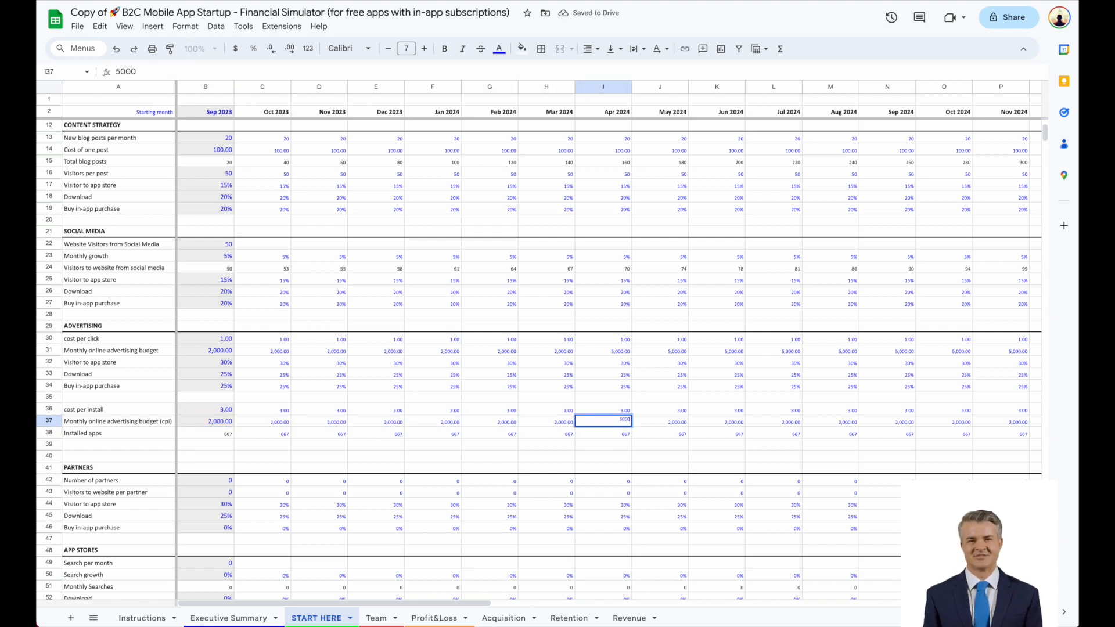
{"action": "type", "text": "00"}
{"action": "key", "text": "Return"}
- Set the number of partners to 1 and the website visitors per partner to 100 for the starting month
{"action": "scroll", "coordinate": [353, 418], "scroll_direction": "down", "scroll_amount": 5}
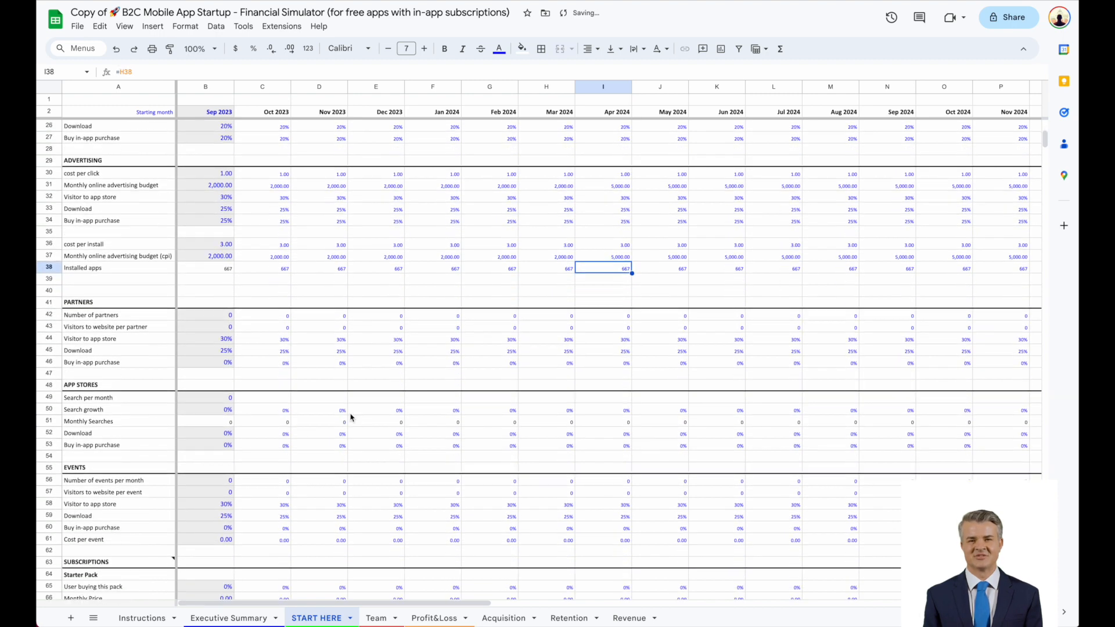
{"action": "left_click", "coordinate": [217, 295]}
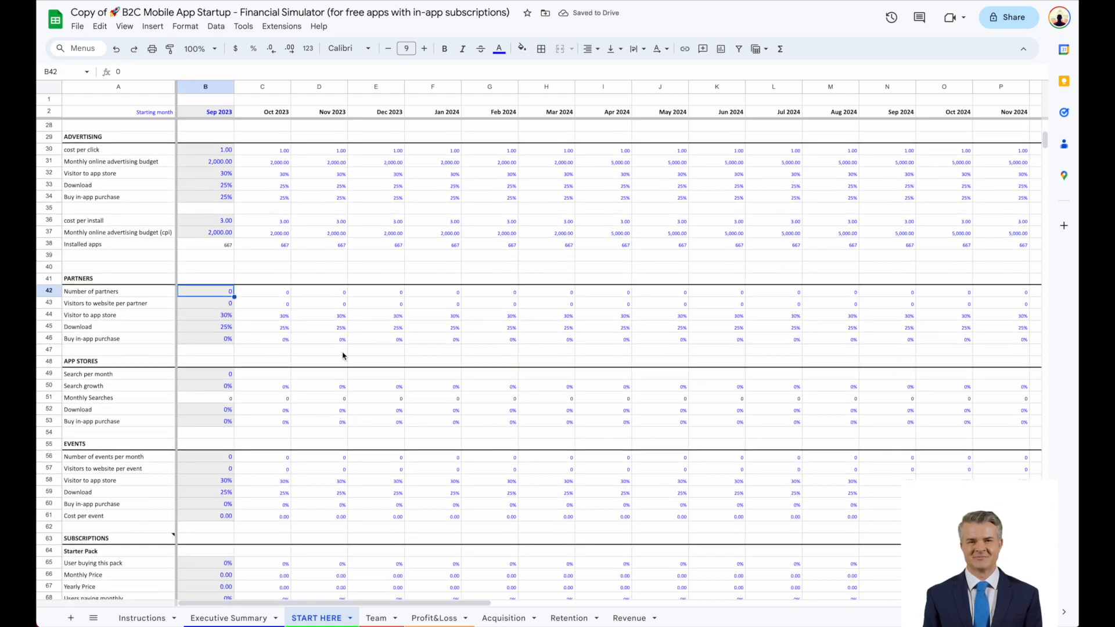
{"action": "type", "text": "1"}
{"action": "key", "text": "Return"}
{"action": "type", "text": "100"}
{"action": "key", "text": "Return"}
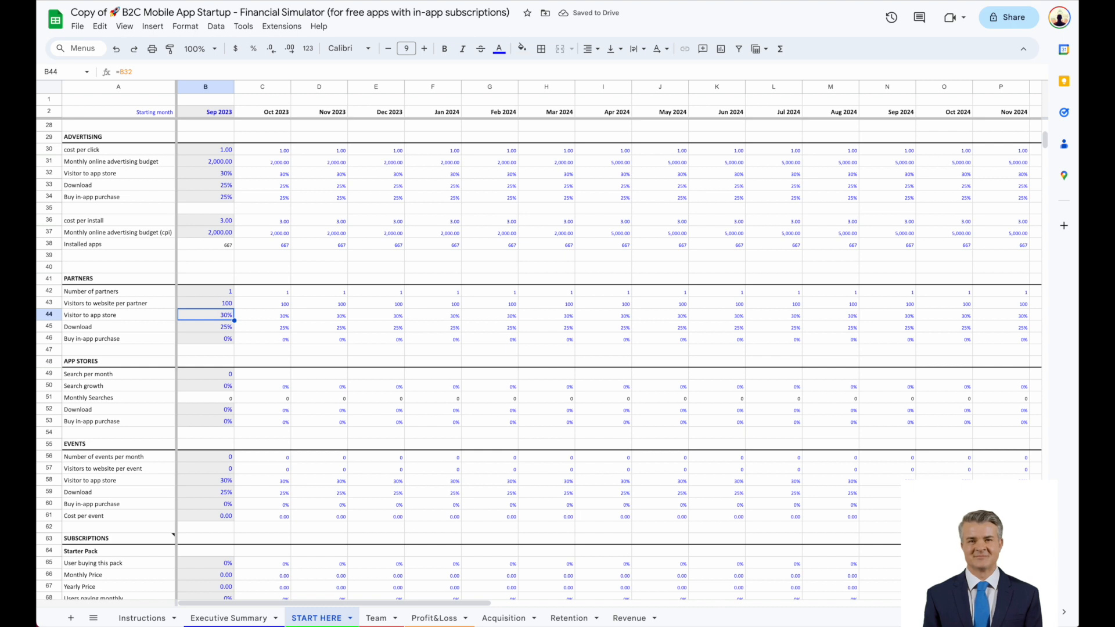
- Set the in-app purchase rate for the partners channel to 20%
{"action": "key", "text": "Down"}
{"action": "key", "text": "Down"}
{"action": "type", "text": "20"}
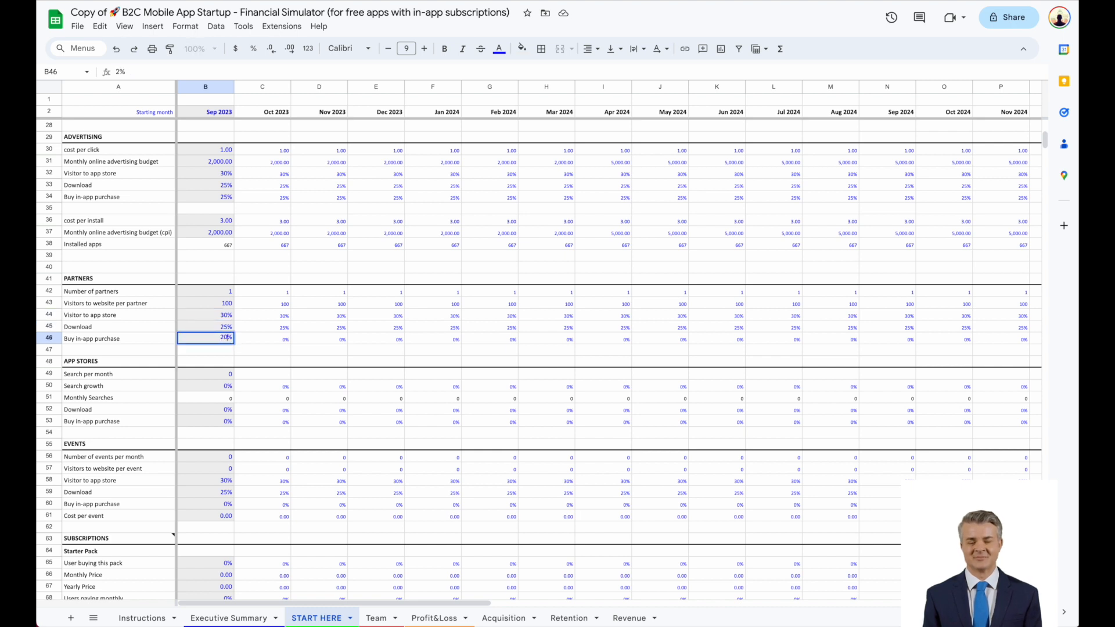
{"action": "key", "text": "Return"}
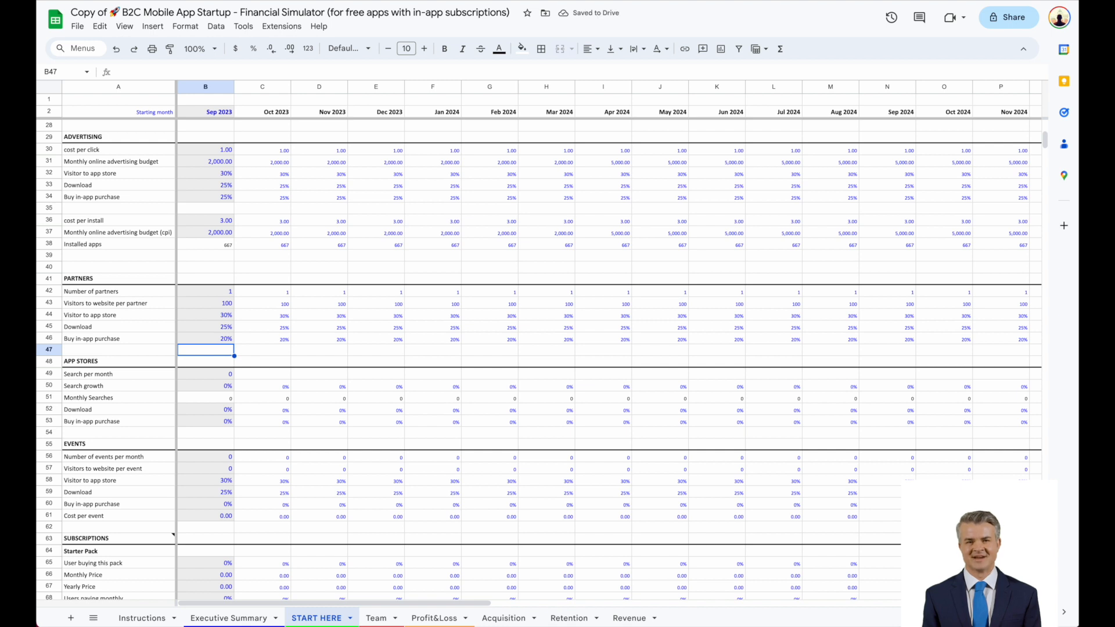
- Set the app store searches per month to 1000 with a search growth of 5%
{"action": "key", "text": "Down"}
{"action": "key", "text": "Down"}
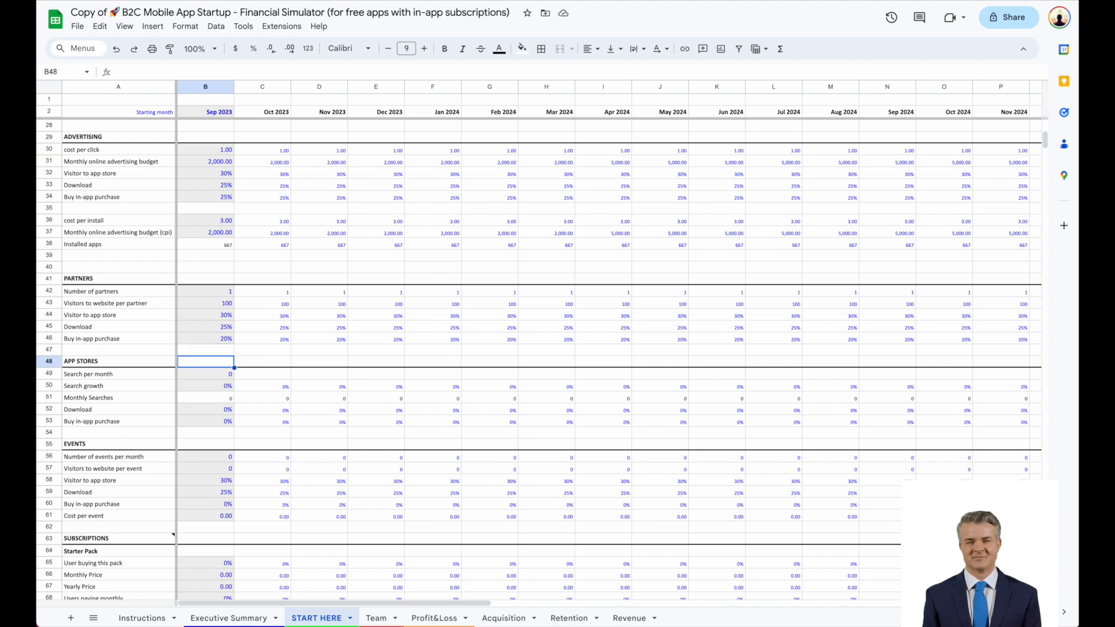
{"action": "type", "text": "1000"}
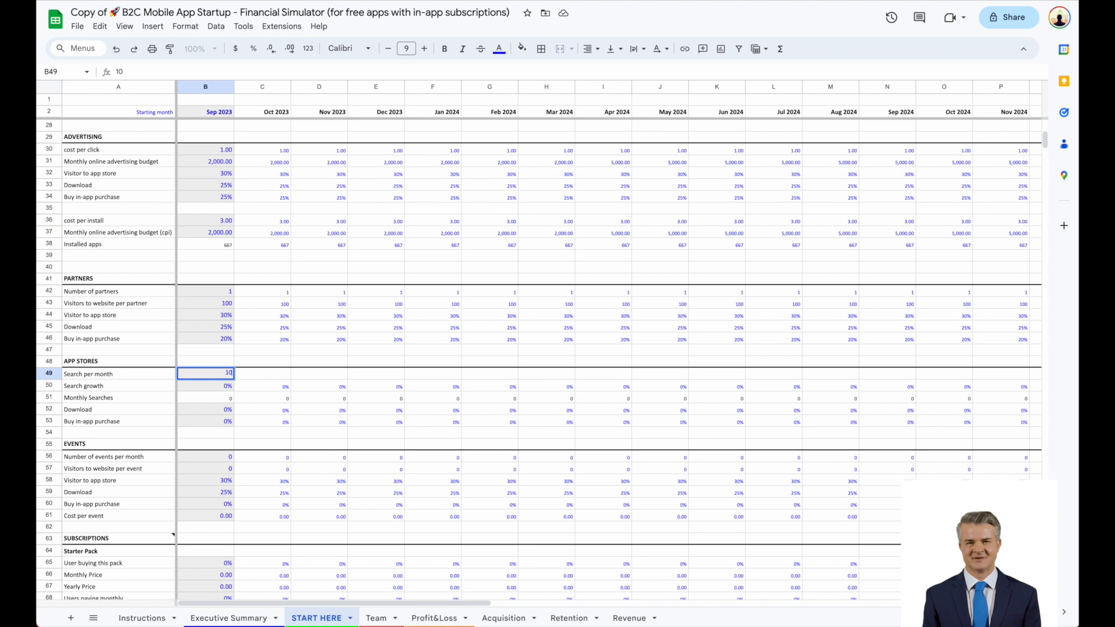
{"action": "key", "text": "Return"}
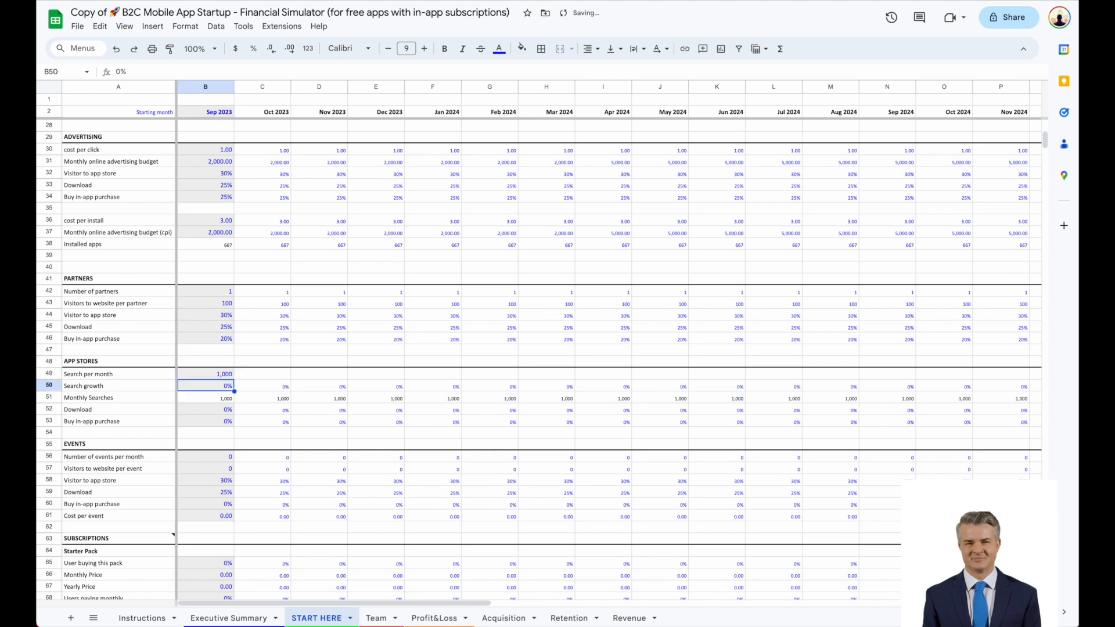
{"action": "type", "text": "5"}
{"action": "key", "text": "Return"}
- Set both the download rate and the in-app purchase rate of the app stores channel to 20%
{"action": "key", "text": "Down"}
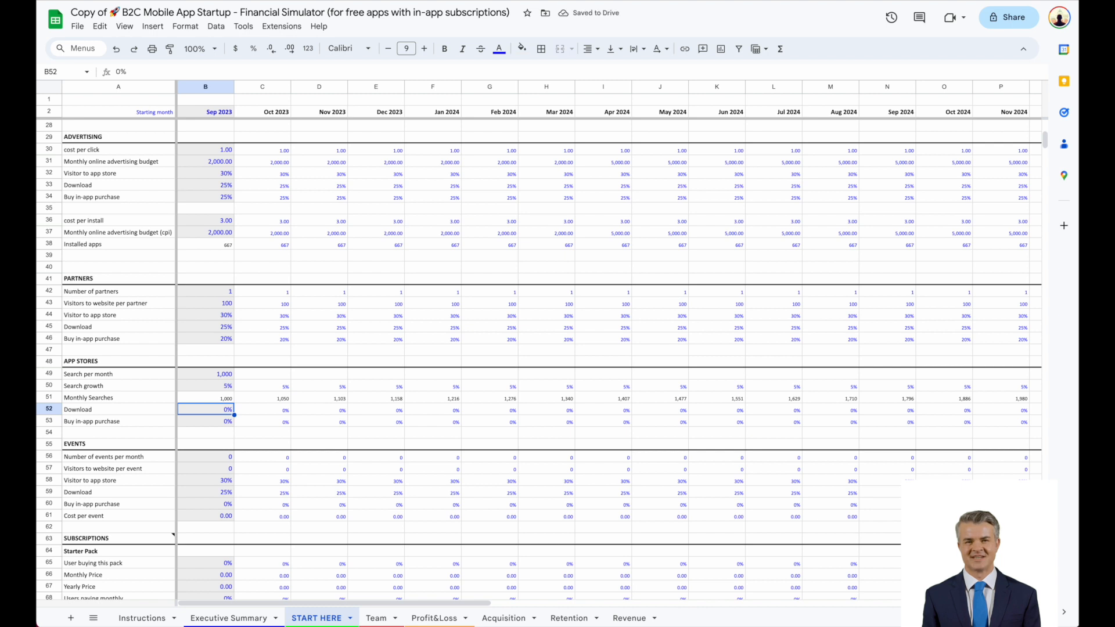
{"action": "type", "text": "20"}
{"action": "key", "text": "Return"}
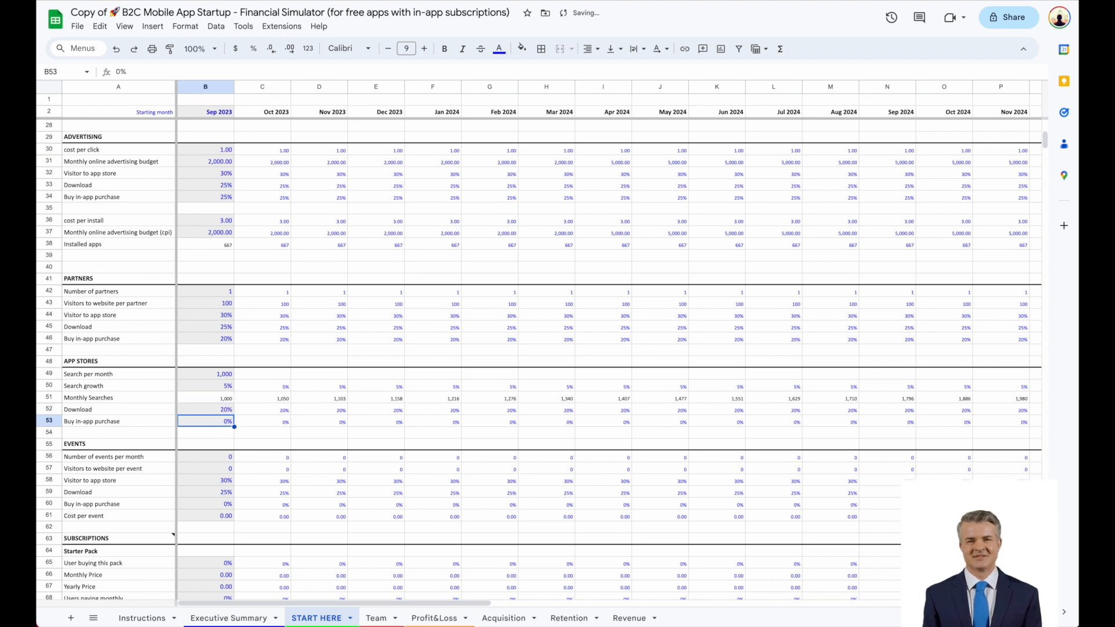
{"action": "type", "text": "20"}
{"action": "key", "text": "Return"}
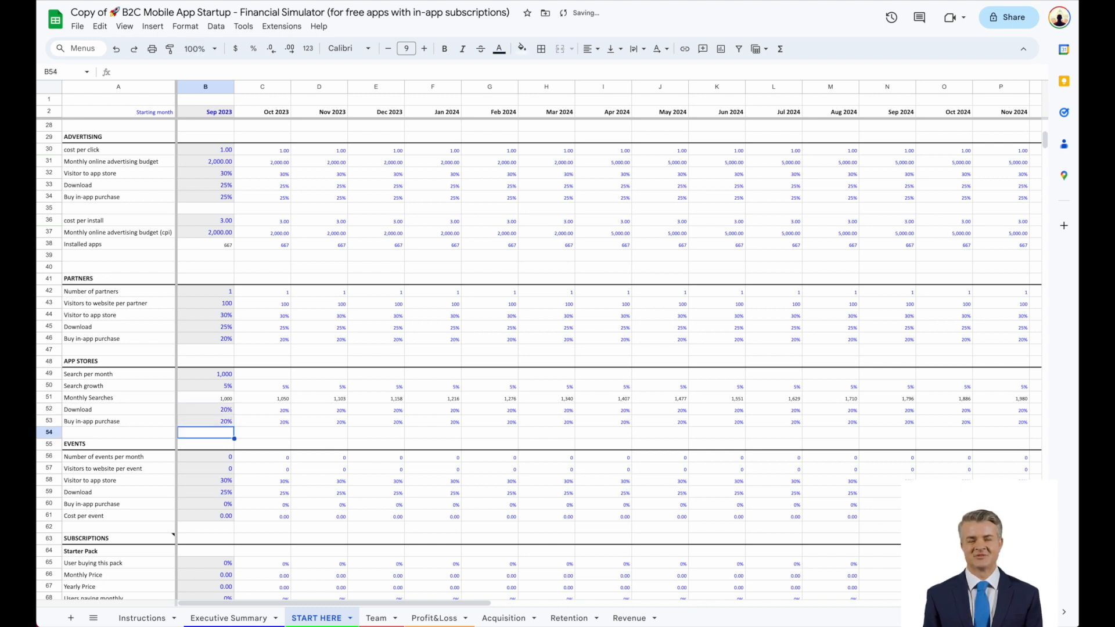
- Set the number of events per month to 1 and the website visitors per event to 100
{"action": "scroll", "coordinate": [387, 336], "scroll_direction": "down", "scroll_amount": 5}
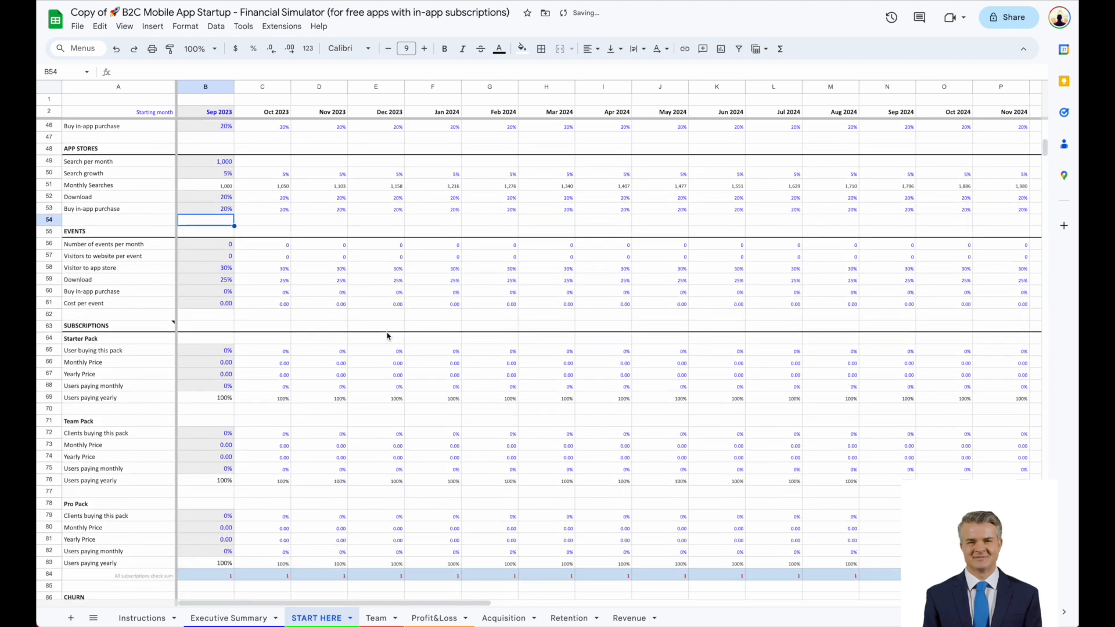
{"action": "key", "text": "Down"}
{"action": "key", "text": "Down"}
{"action": "type", "text": "1"}
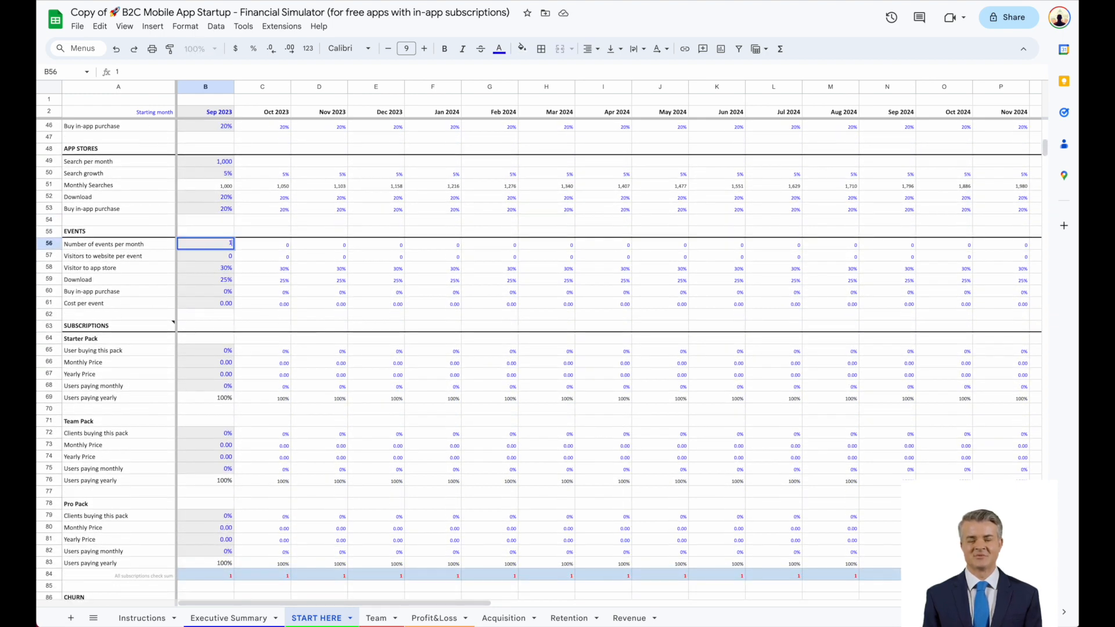
{"action": "key", "text": "Return"}
{"action": "type", "text": "100"}
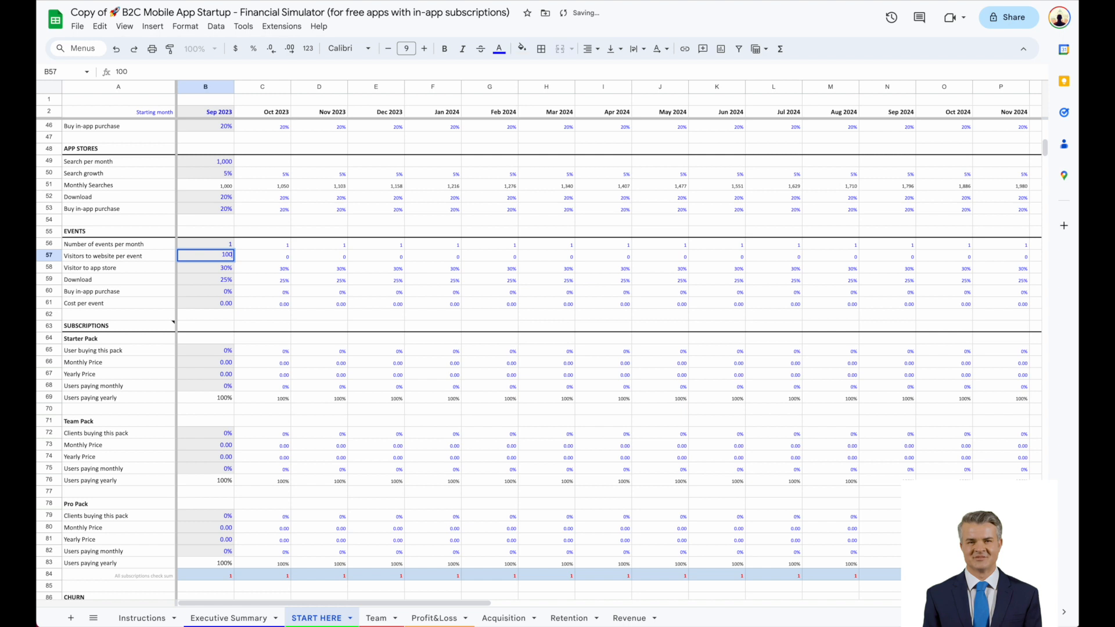
{"action": "key", "text": "Return"}
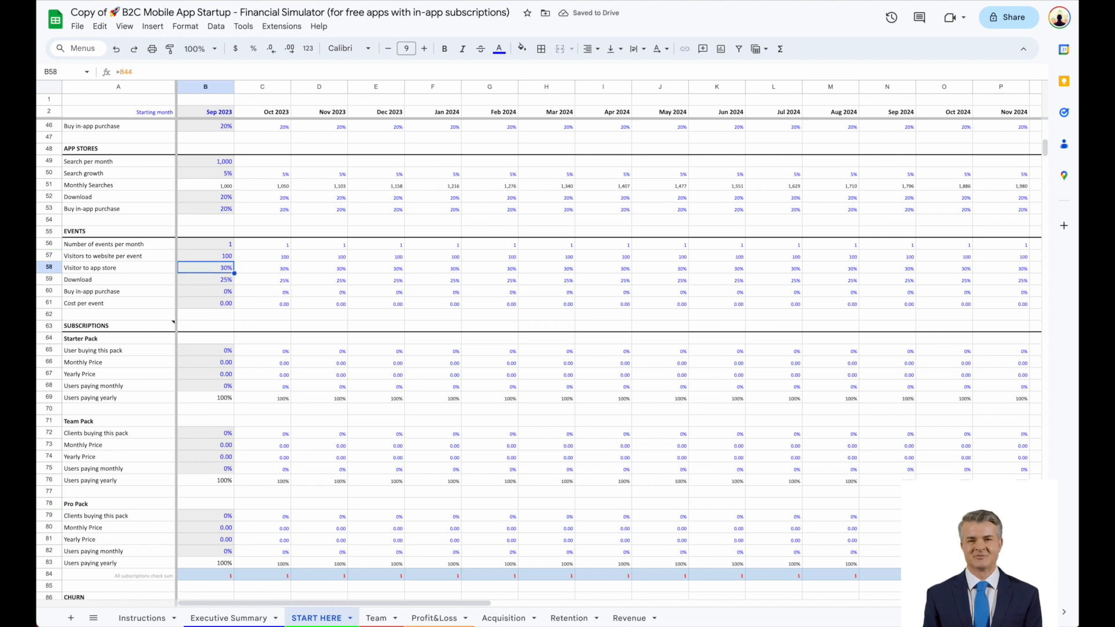
- Set the events in-app purchase rate to 30% and the cost per event to 200
{"action": "key", "text": "Down"}
{"action": "key", "text": "Down"}
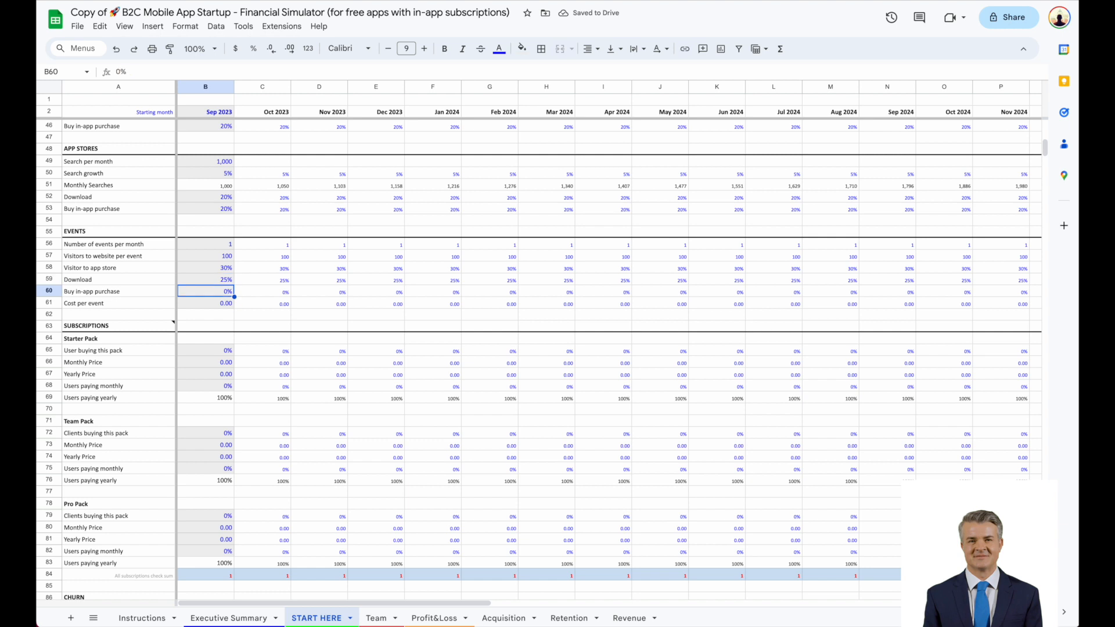
{"action": "type", "text": "30"}
{"action": "key", "text": "Return"}
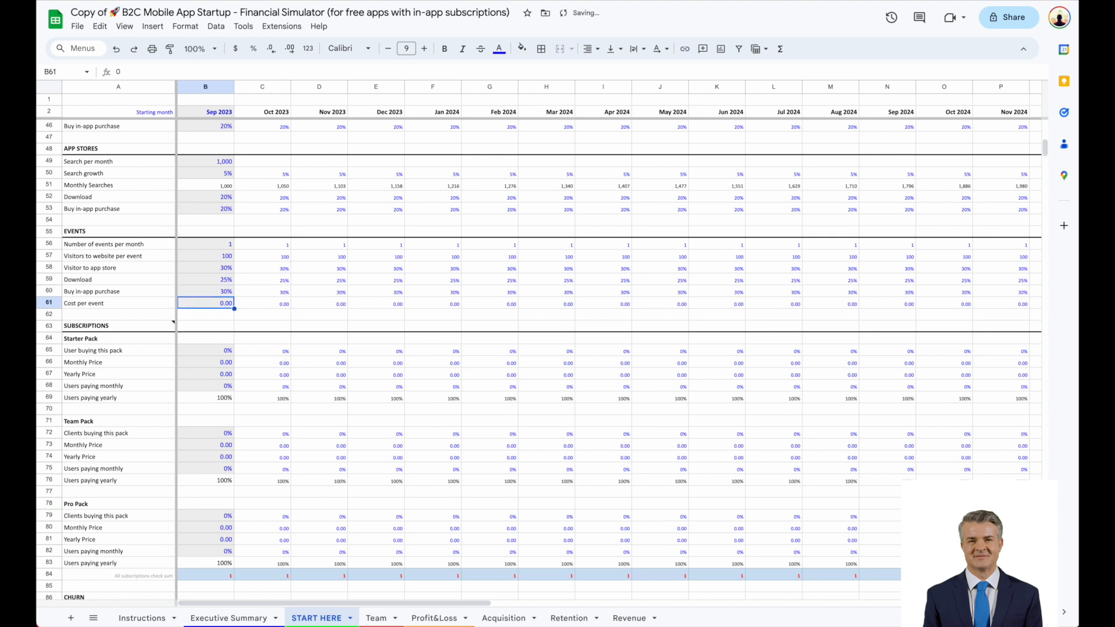
{"action": "type", "text": "20"}
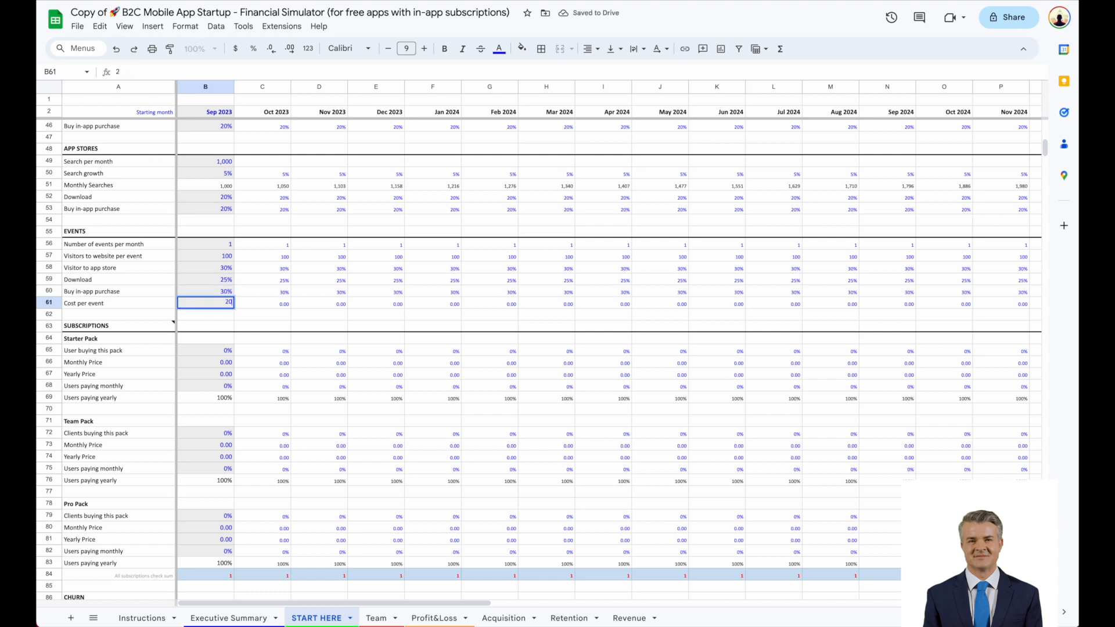
{"action": "type", "text": "0"}
{"action": "key", "text": "Return"}
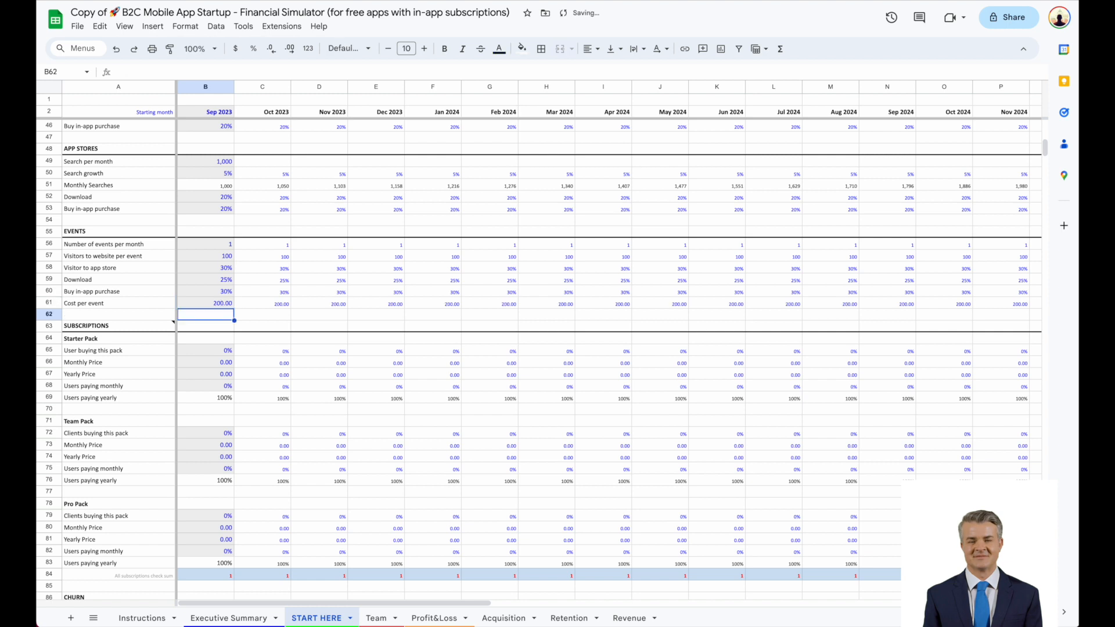
- Set the share of users buying the Starter Pack subscription to 50% for the starting month
{"action": "key", "text": "Down"}
{"action": "key", "text": "Down"}
{"action": "key", "text": "Down"}
{"action": "scroll", "coordinate": [404, 319], "scroll_direction": "down", "scroll_amount": 3}
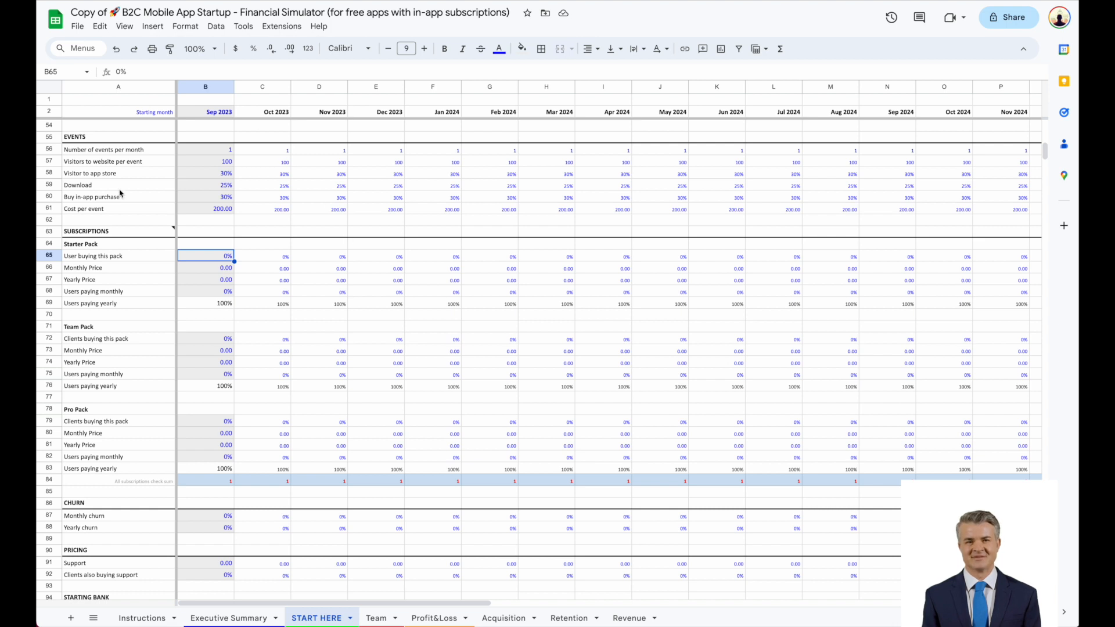
{"action": "left_click", "coordinate": [111, 246]}
{"action": "left_click", "coordinate": [108, 327]}
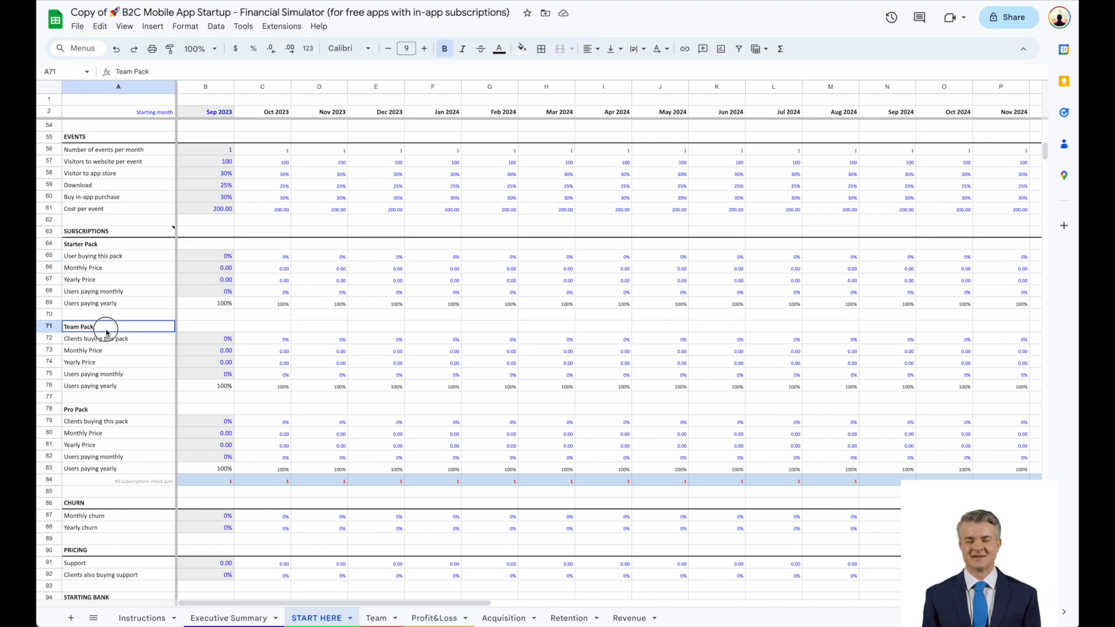
{"action": "left_click", "coordinate": [108, 410]}
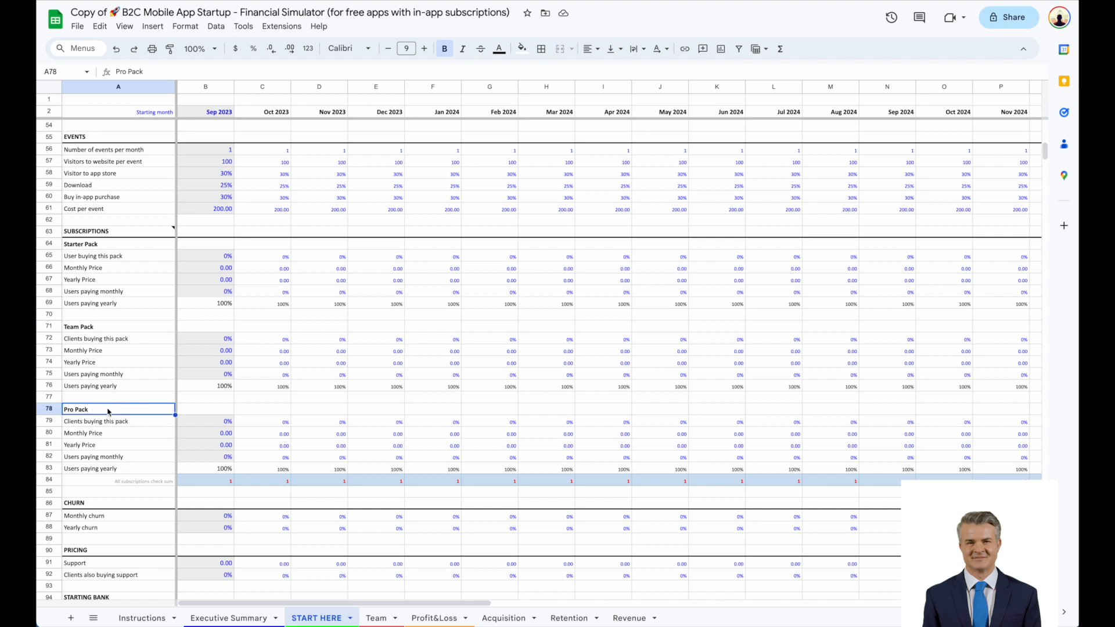
{"action": "left_click", "coordinate": [138, 247]}
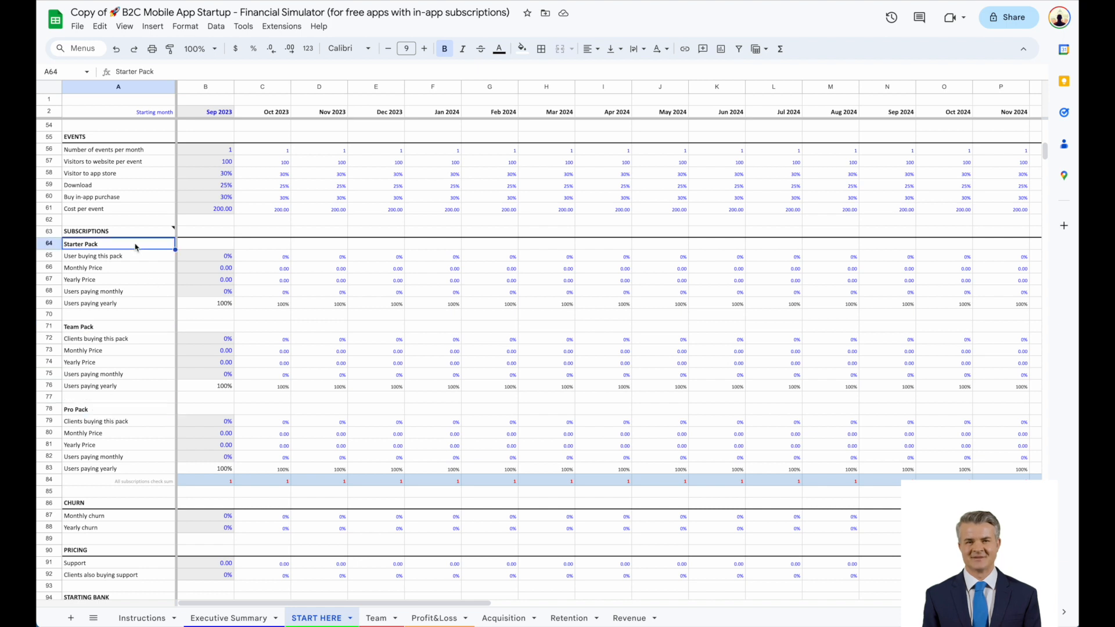
{"action": "left_click", "coordinate": [202, 259]}
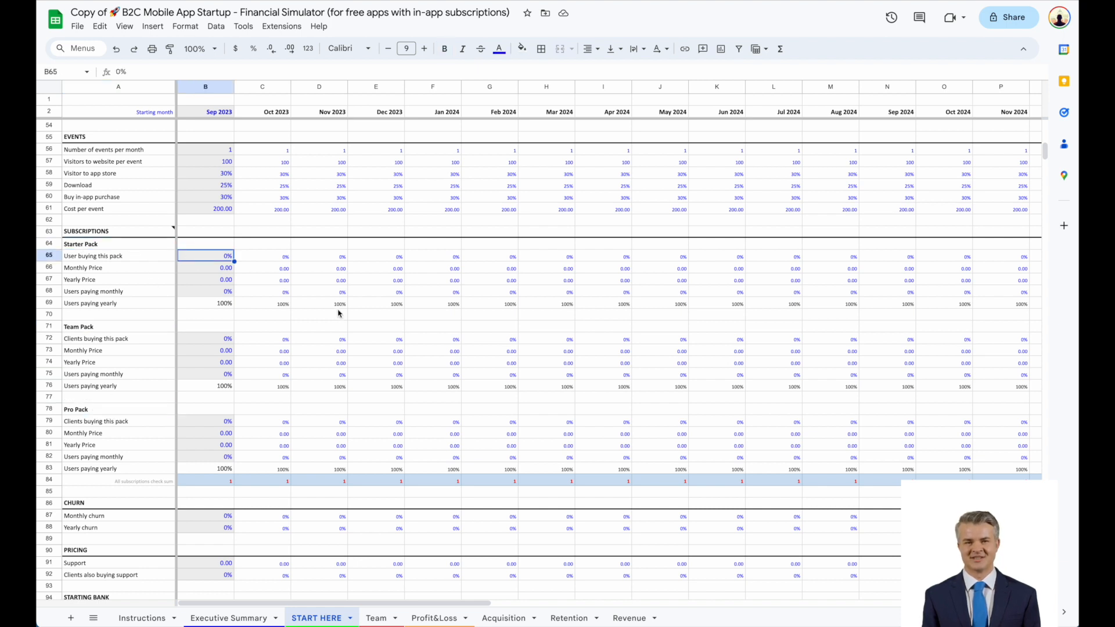
{"action": "type", "text": "50"}
{"action": "key", "text": "Return"}
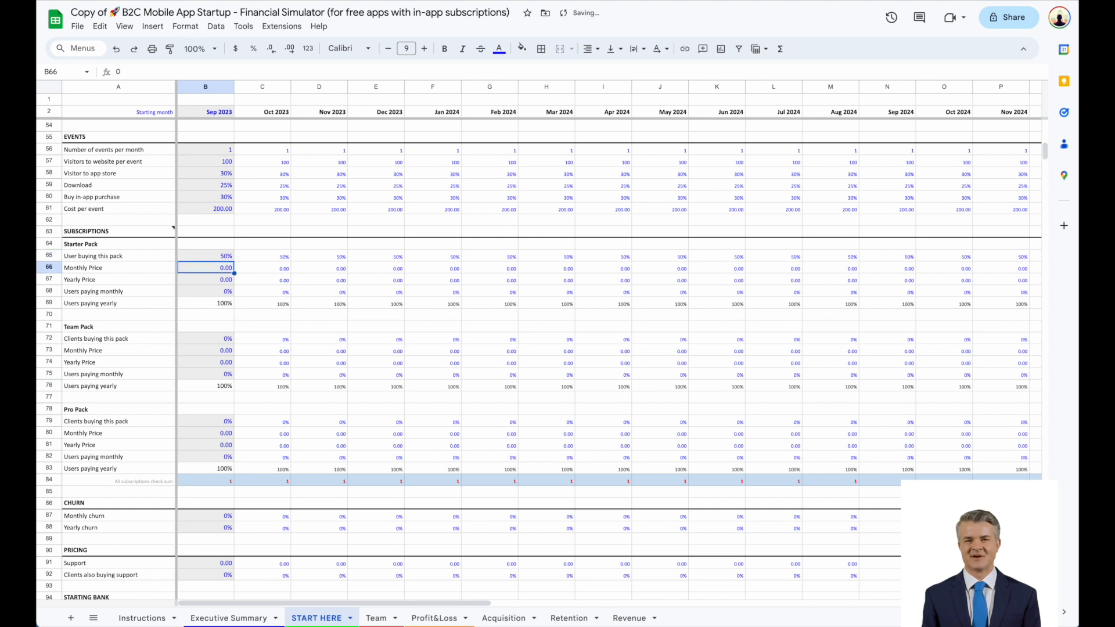
- Set the Starter Pack's monthly price to 10, its yearly price to 80 and its users paying monthly to 75%
{"action": "type", "text": "10"}
{"action": "key", "text": "Return"}
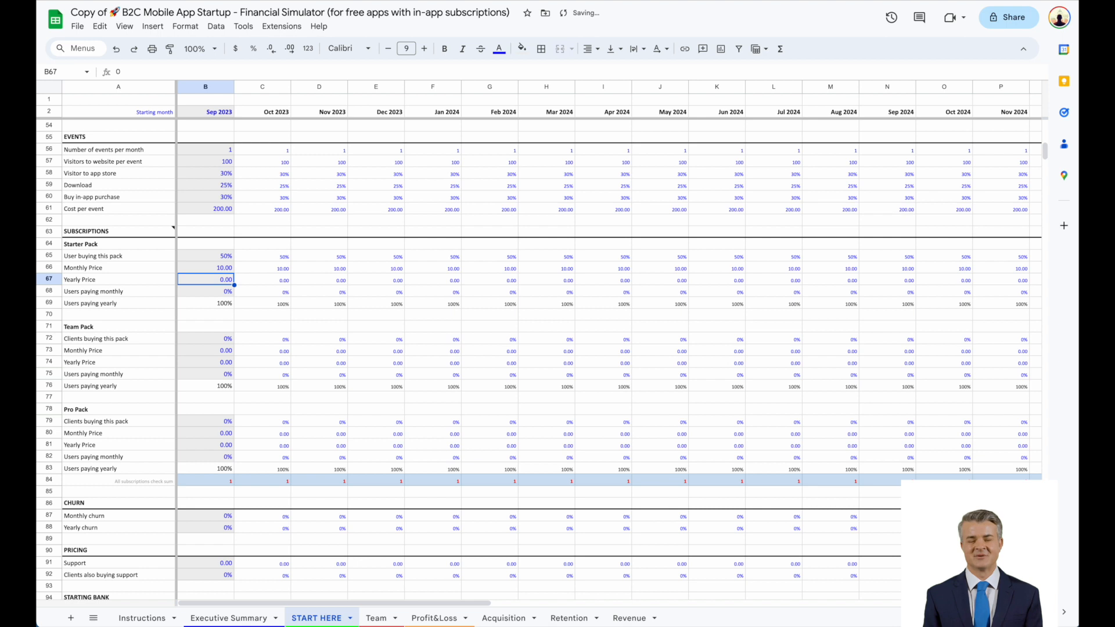
{"action": "type", "text": "80"}
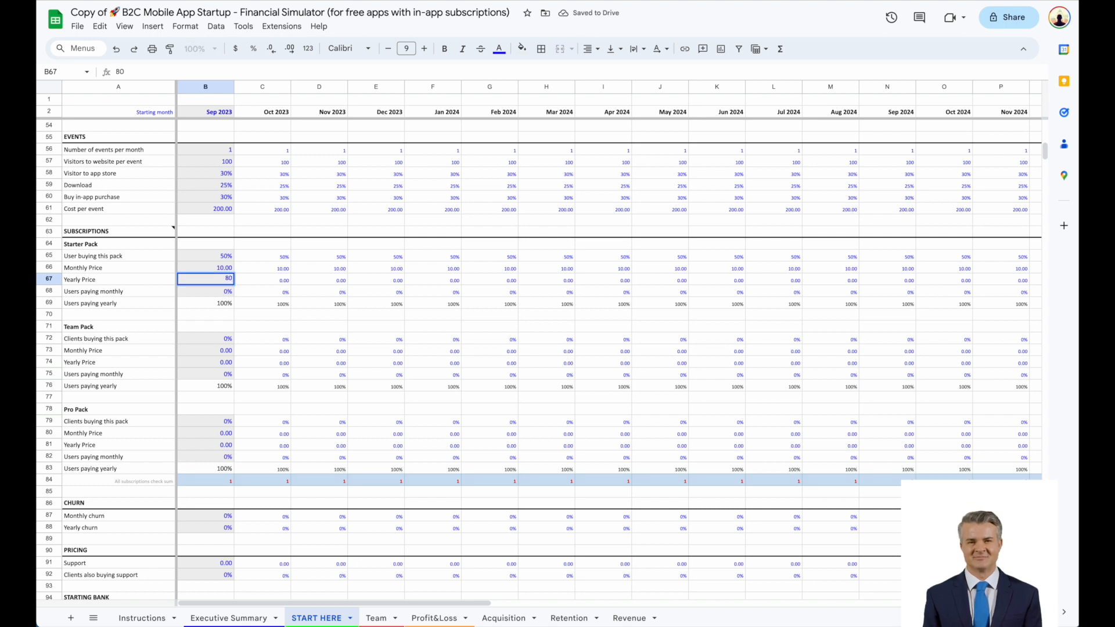
{"action": "key", "text": "Return"}
{"action": "type", "text": "75"}
{"action": "key", "text": "Return"}
- Set the Team Pack's share of buying clients to 30%, its monthly price to 25 and its yearly price to 180
{"action": "key", "text": "Down"}
{"action": "key", "text": "Down"}
{"action": "key", "text": "Down"}
{"action": "type", "text": "30"}
{"action": "key", "text": "Return"}
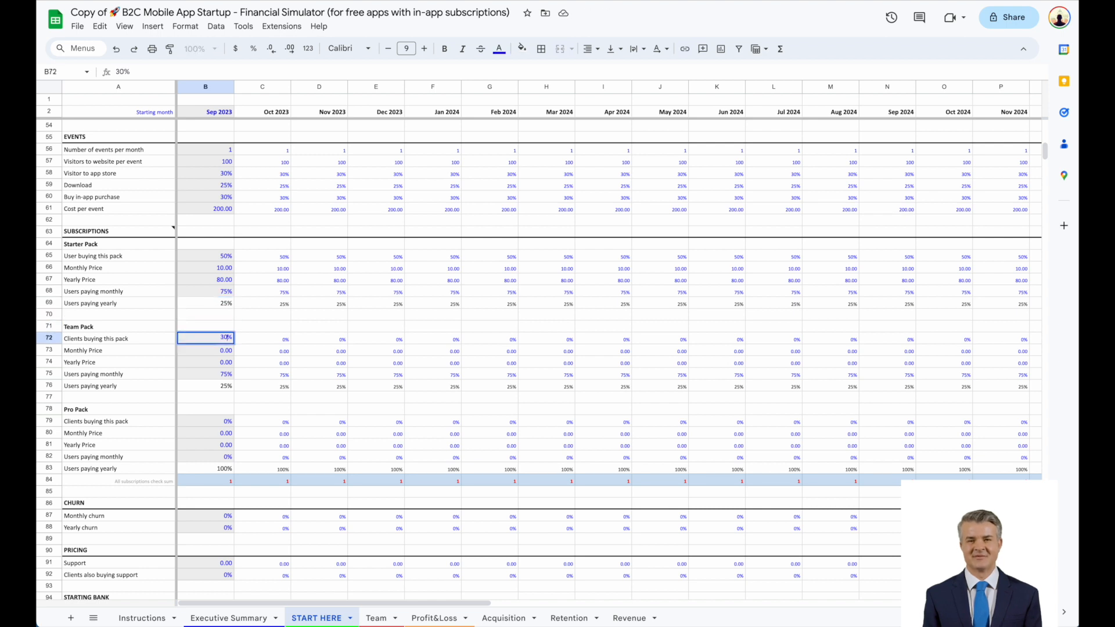
{"action": "type", "text": "25"}
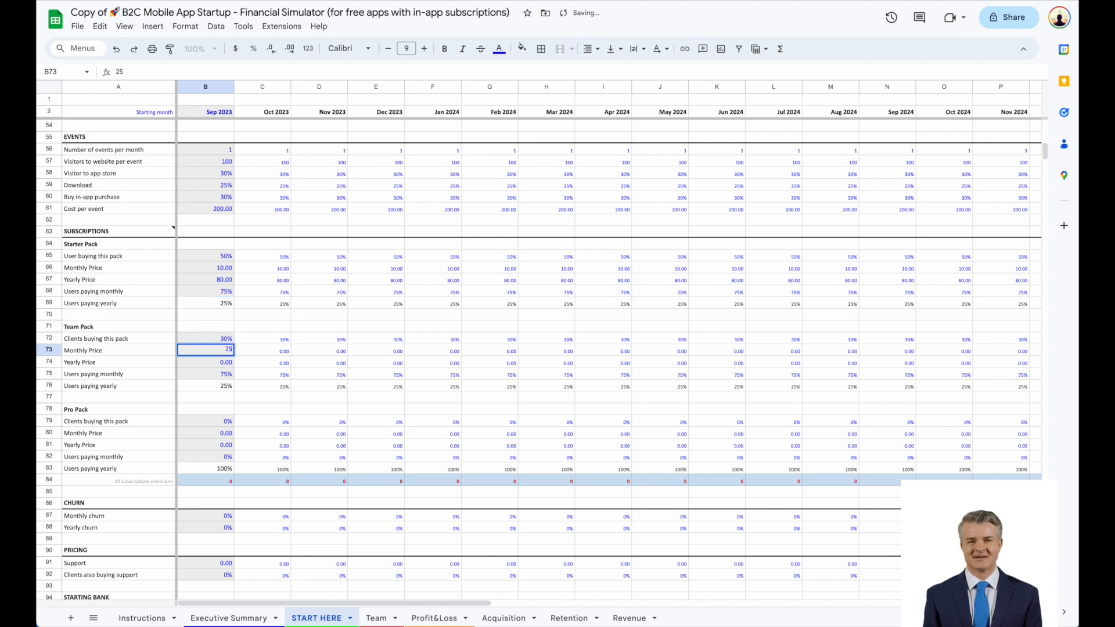
{"action": "key", "text": "Return"}
{"action": "type", "text": "180"}
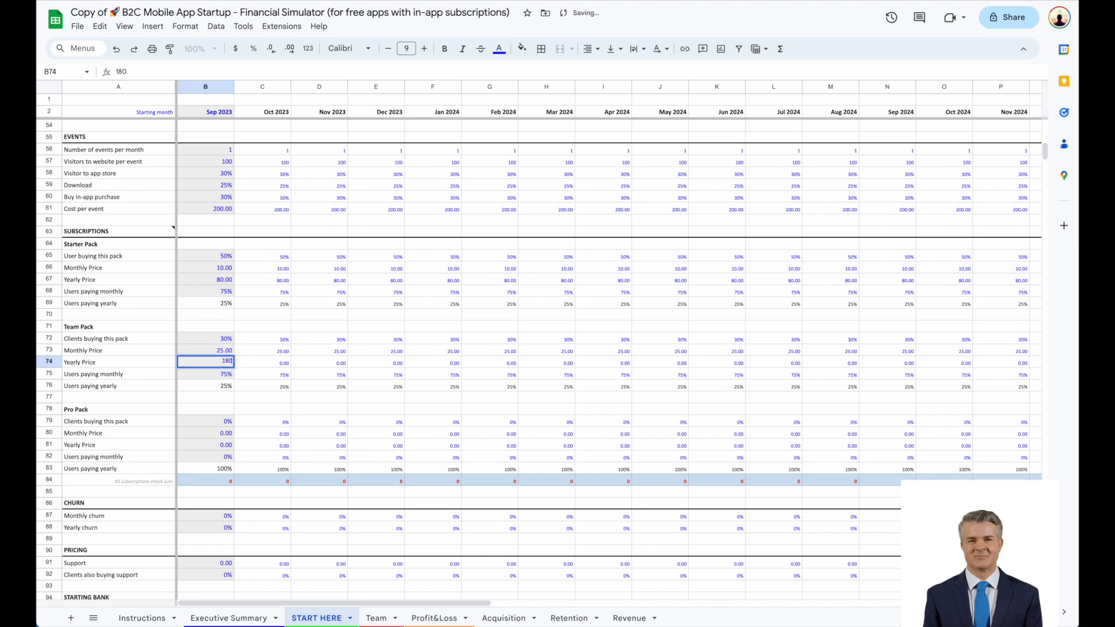
{"action": "key", "text": "Return"}
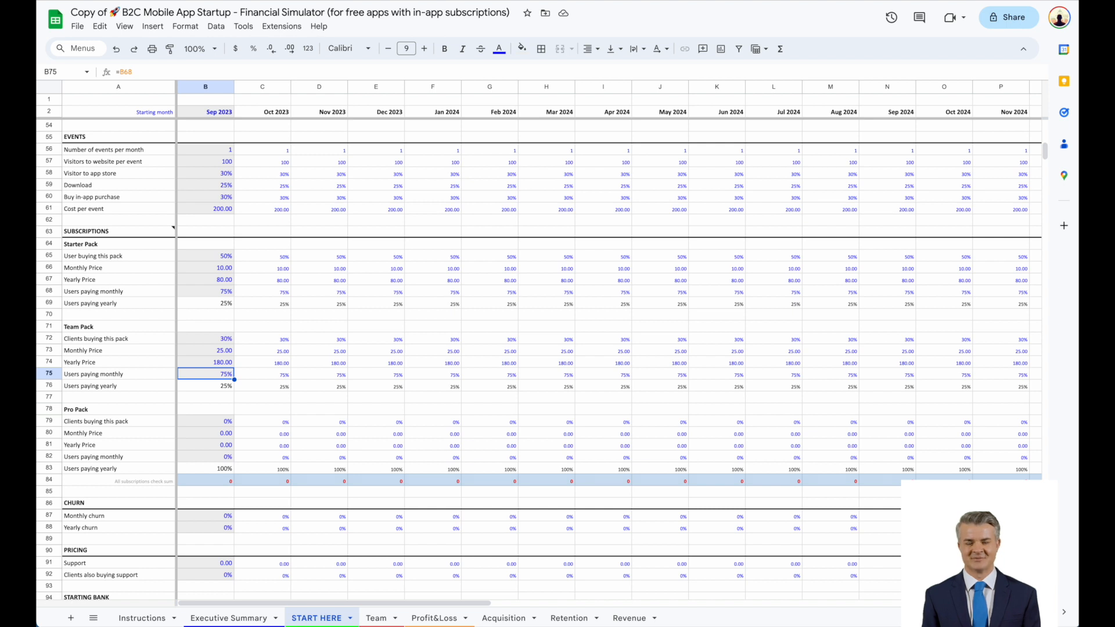
- Fill in the Pro Pack with 20% of clients buying, a monthly price of 99, a yearly price of 850 and 75% paying monthly
{"action": "key", "text": "Down"}
{"action": "key", "text": "Down"}
{"action": "key", "text": "Down"}
{"action": "key", "text": "Down"}
{"action": "type", "text": "20"}
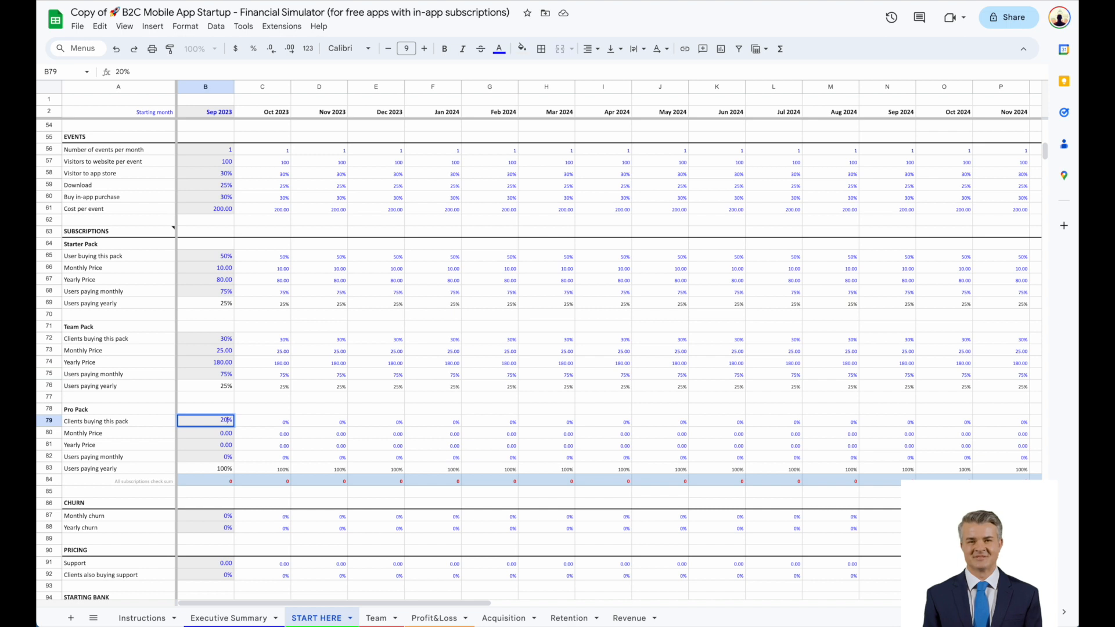
{"action": "key", "text": "Return"}
{"action": "type", "text": "99"}
{"action": "key", "text": "Return"}
{"action": "type", "text": "850"}
{"action": "key", "text": "Return"}
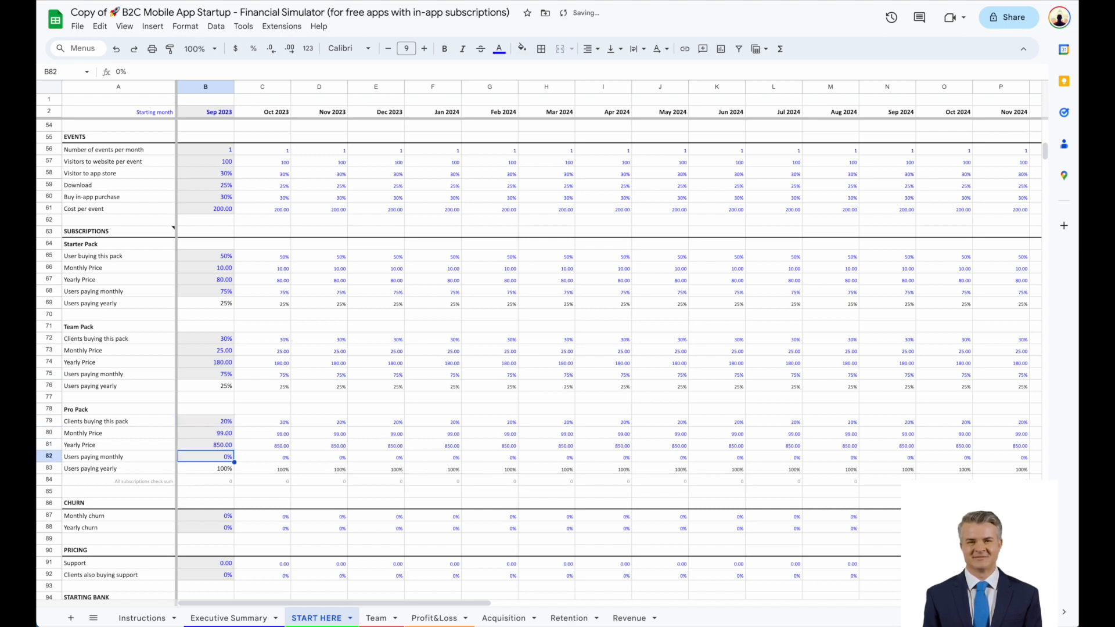
{"action": "type", "text": "75"}
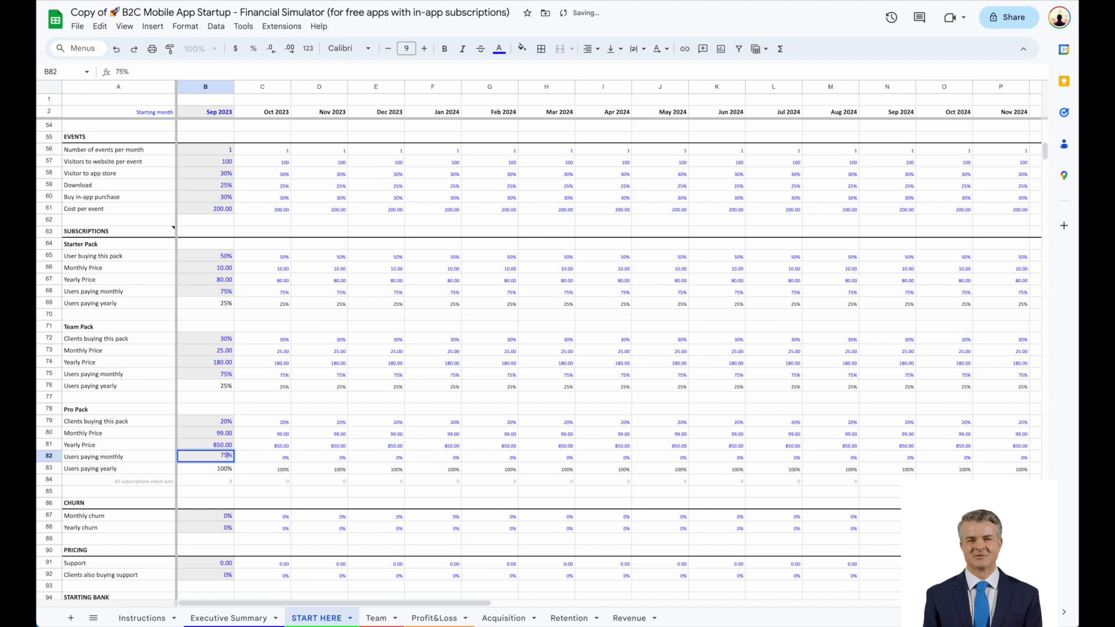
{"action": "key", "text": "Return"}
- Set the monthly churn to 10% and the yearly churn to 5% for the starting month
{"action": "scroll", "coordinate": [314, 302], "scroll_direction": "down", "scroll_amount": 6}
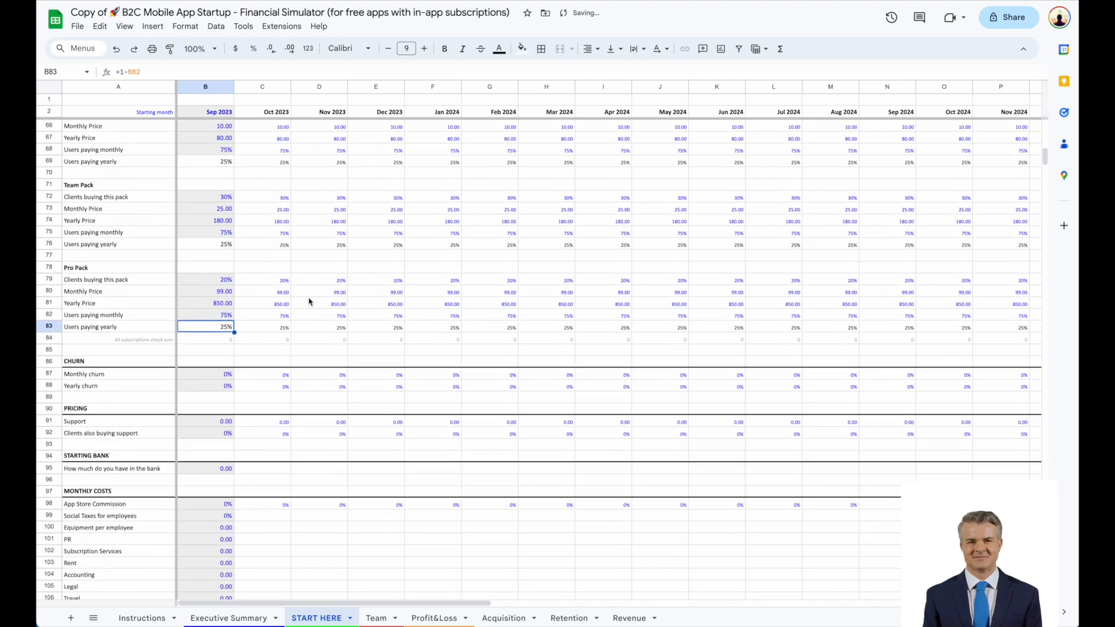
{"action": "left_click", "coordinate": [211, 318]}
{"action": "type", "text": "10"}
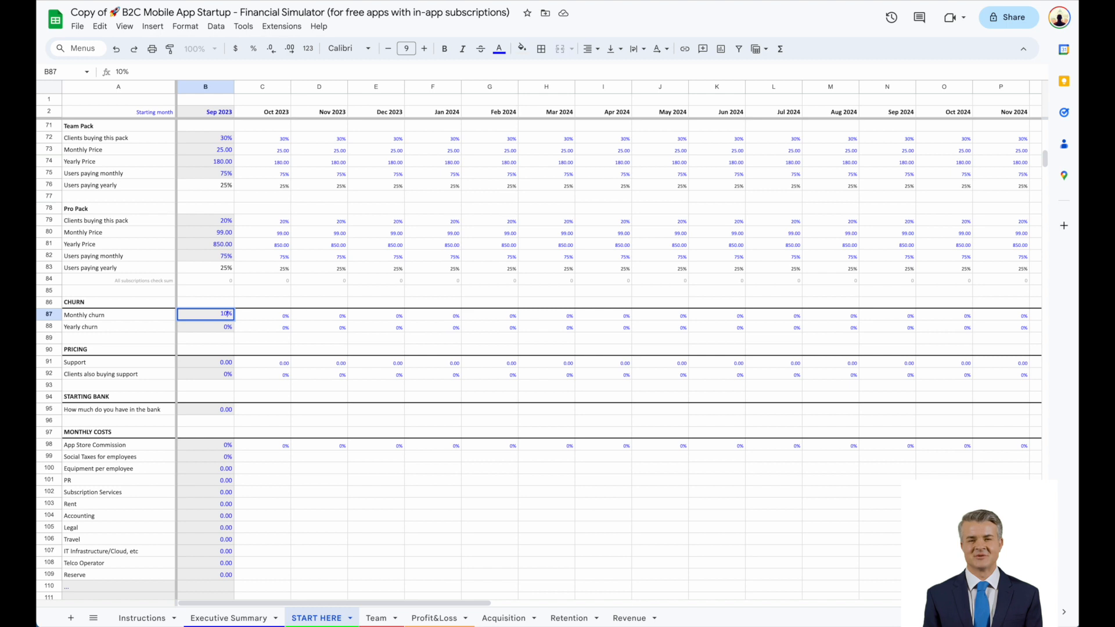
{"action": "key", "text": "Return"}
{"action": "type", "text": "5"}
{"action": "key", "text": "Return"}
- Set the support price to 100 and the share of clients also buying support to 30%
{"action": "key", "text": "Down"}
{"action": "key", "text": "Down"}
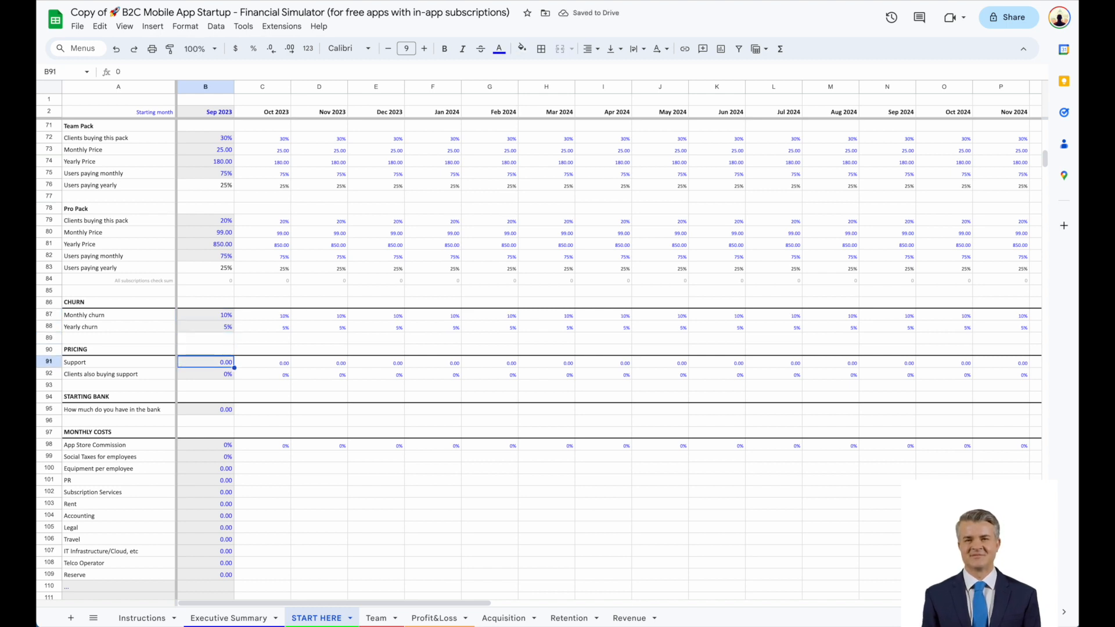
{"action": "type", "text": "100"}
{"action": "key", "text": "Return"}
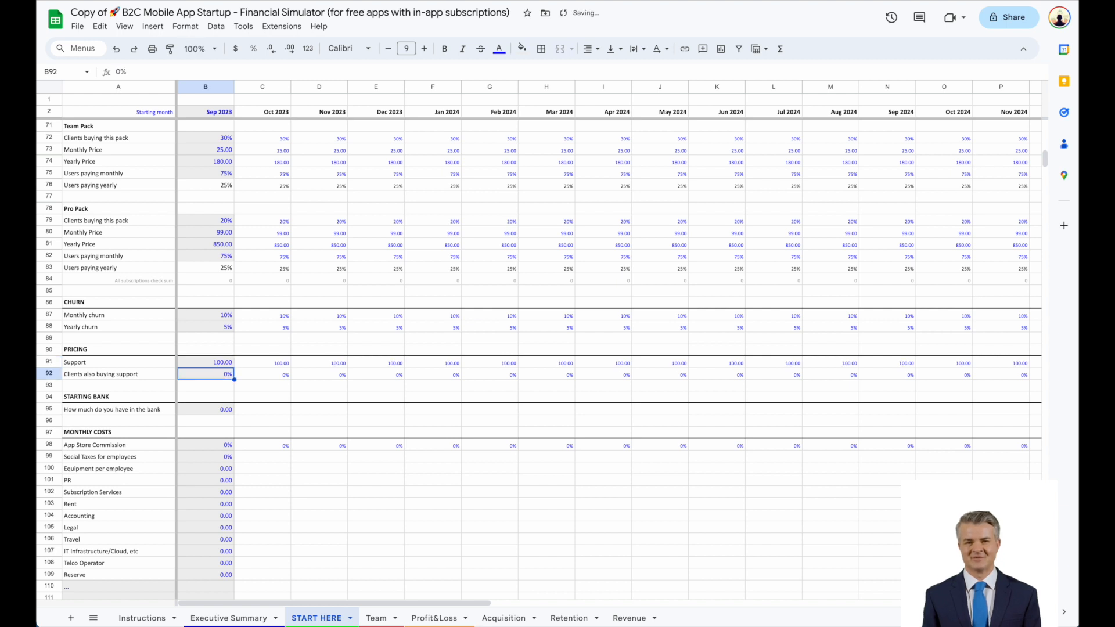
{"action": "type", "text": "30"}
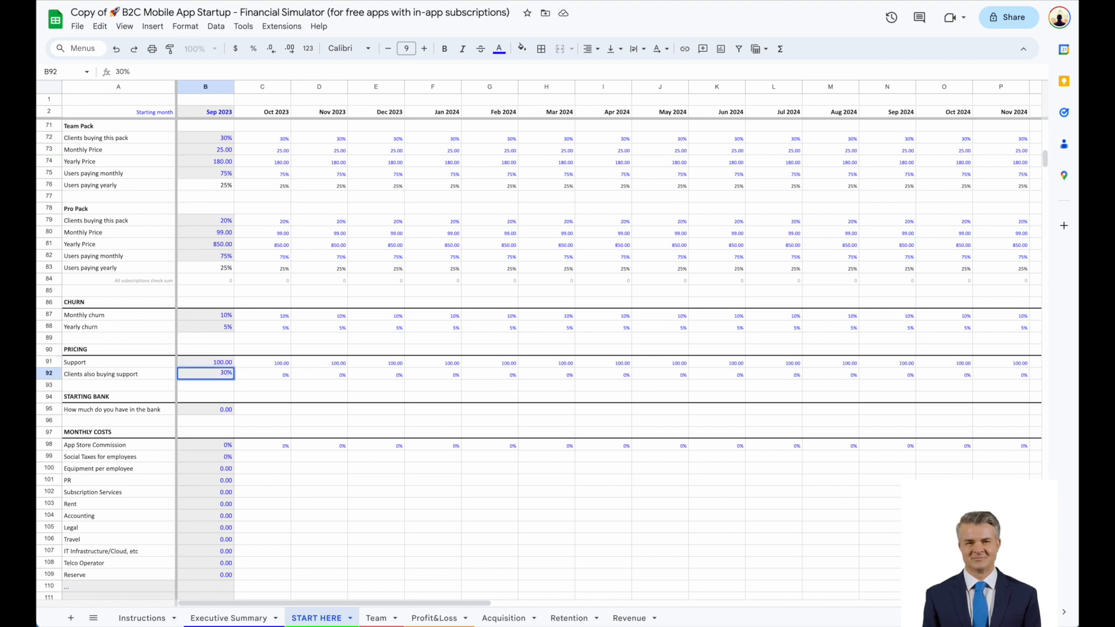
{"action": "key", "text": "Return"}
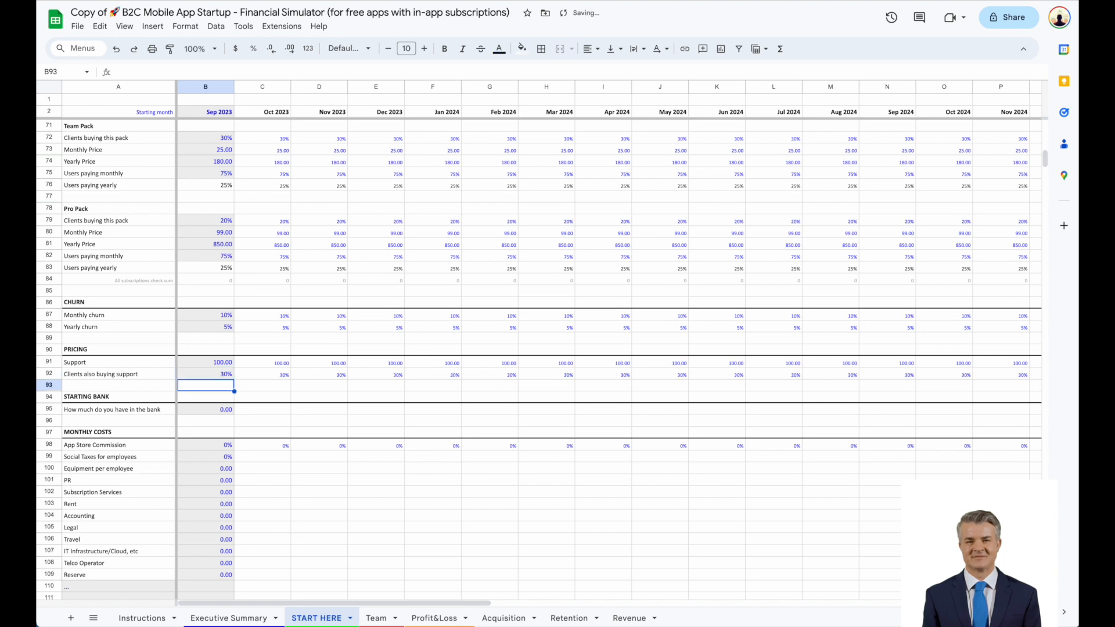
- Enter 20000 as the starting amount of money in the bank
{"action": "scroll", "coordinate": [447, 406], "scroll_direction": "down", "scroll_amount": 2}
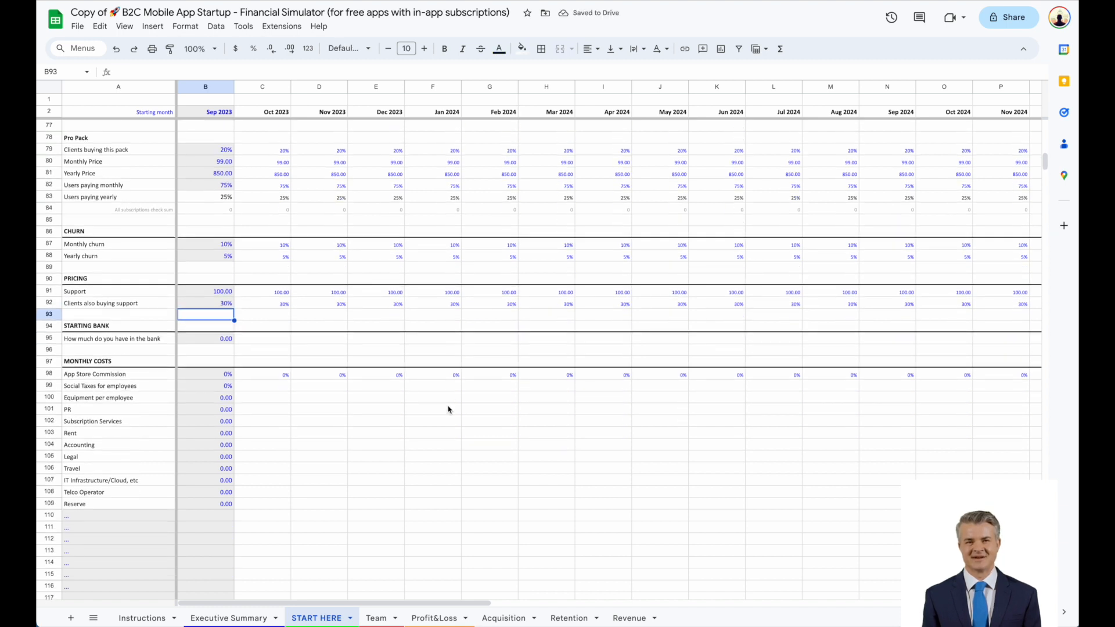
{"action": "left_click", "coordinate": [203, 339]}
{"action": "type", "text": "20000"}
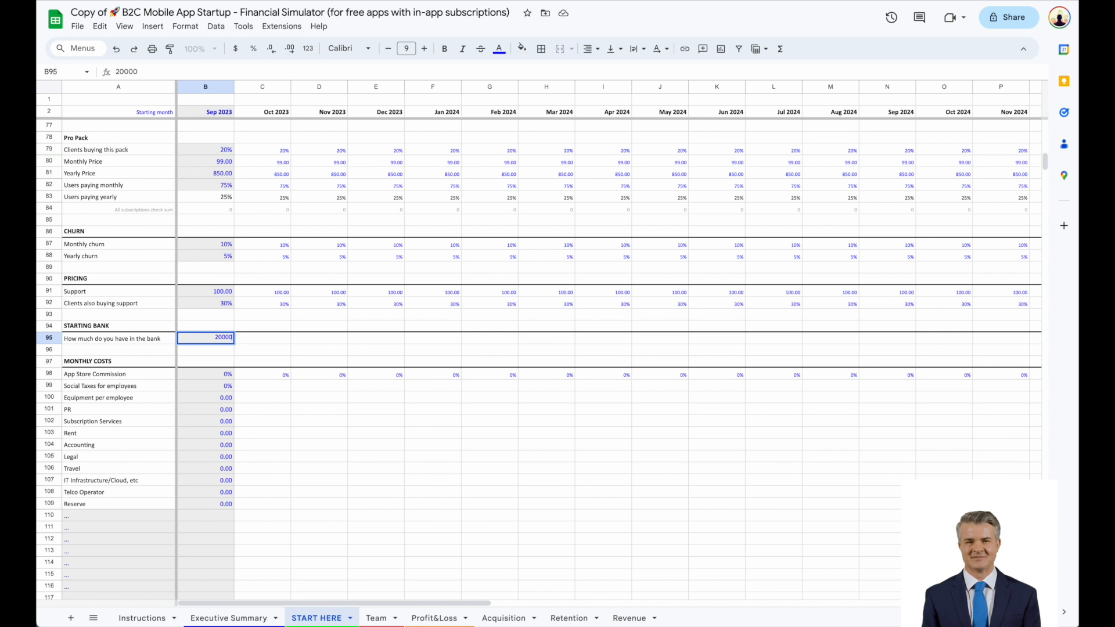
{"action": "key", "text": "Return"}
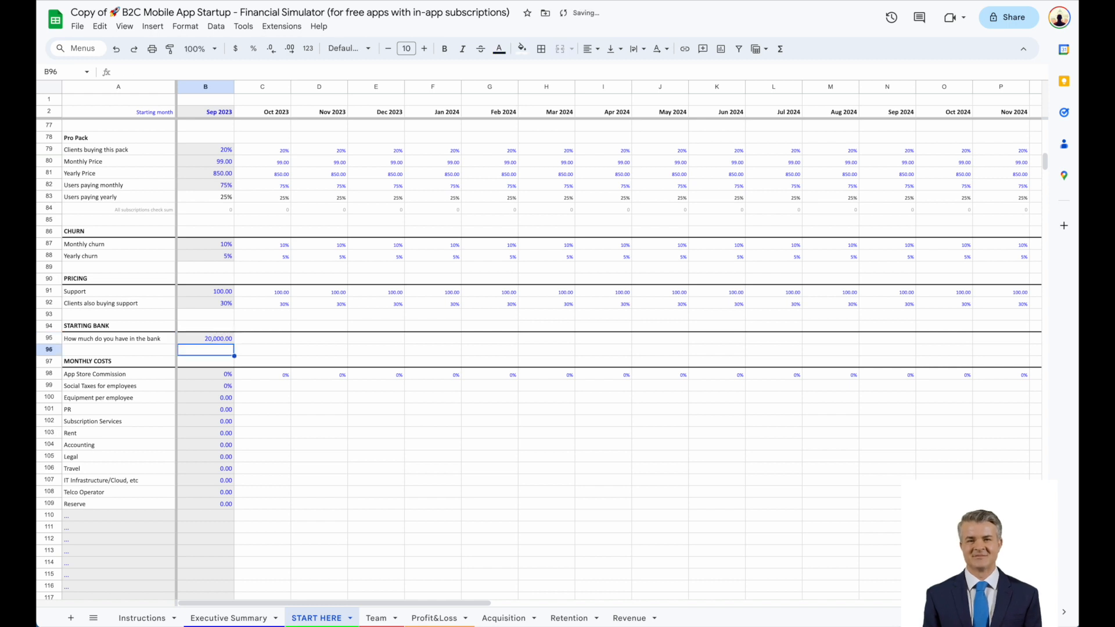
- Set the app store commission to 30% and the social taxes for employees to 33% in the monthly costs
{"action": "left_click", "coordinate": [206, 374]}
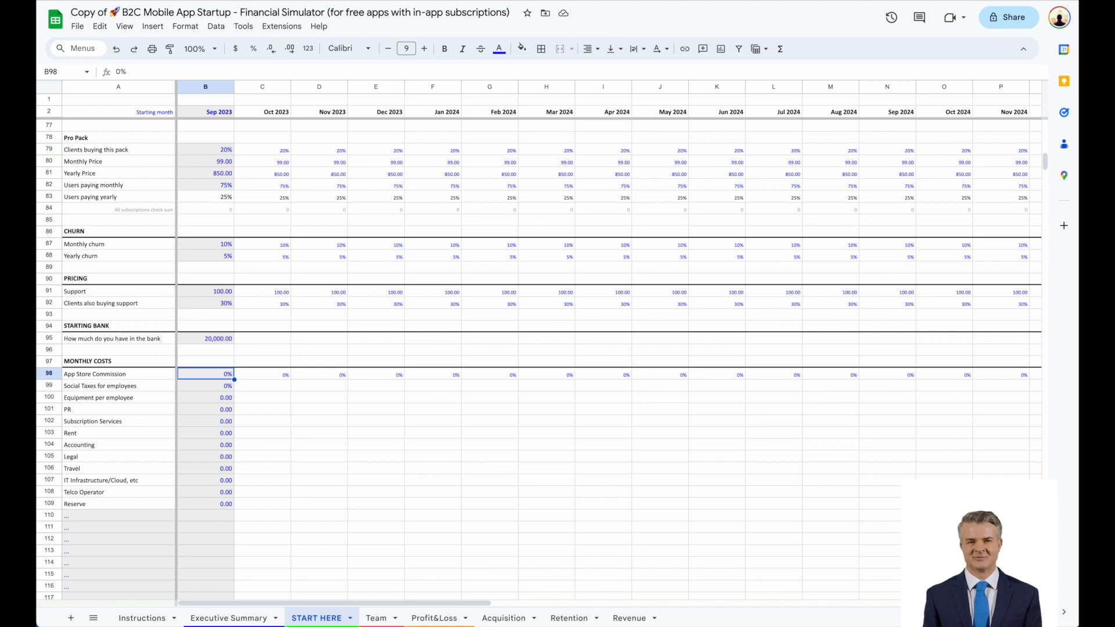
{"action": "type", "text": "30"}
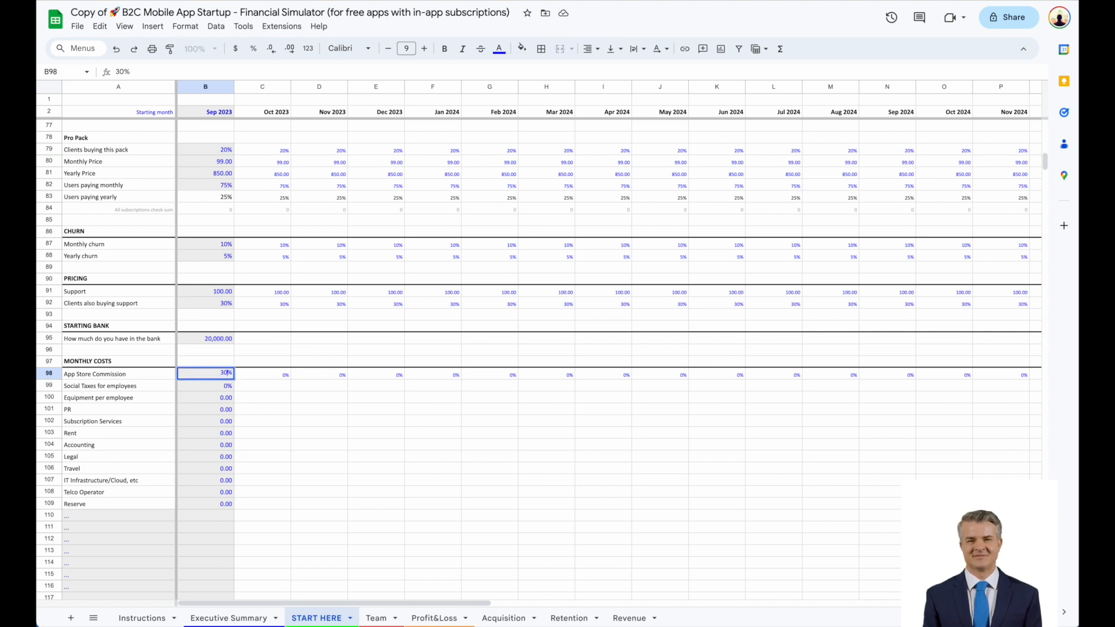
{"action": "key", "text": "Return"}
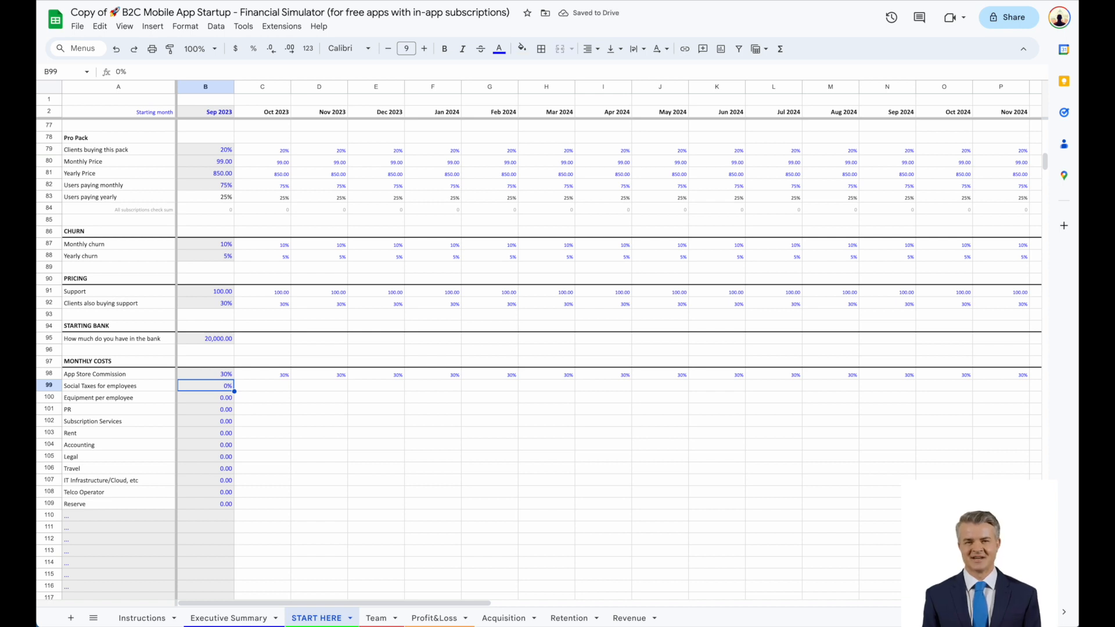
{"action": "type", "text": "33"}
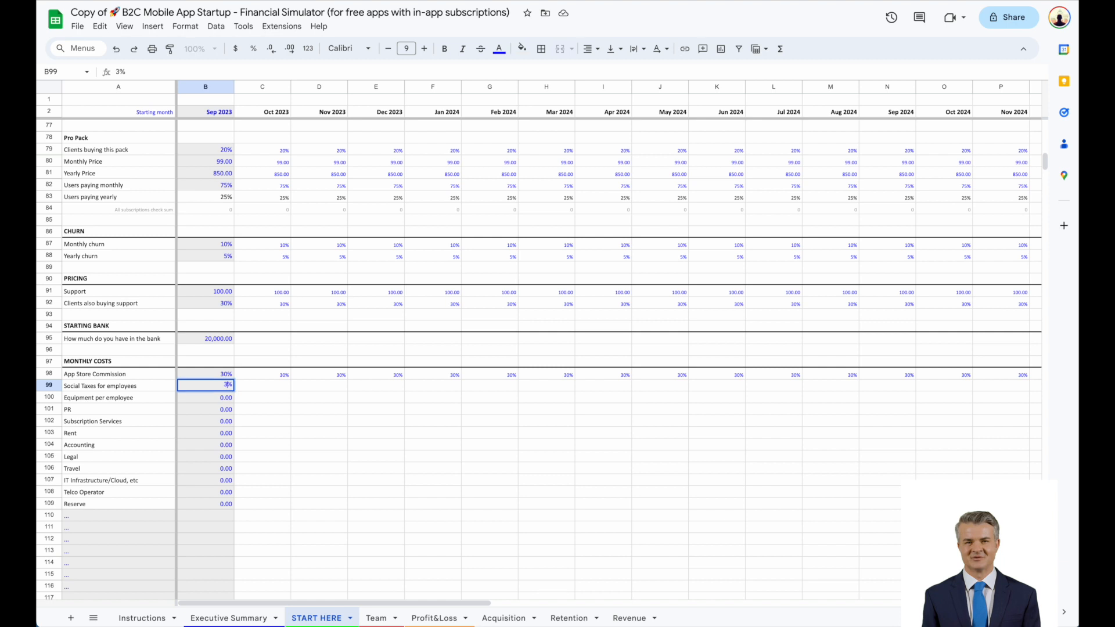
{"action": "key", "text": "Return"}
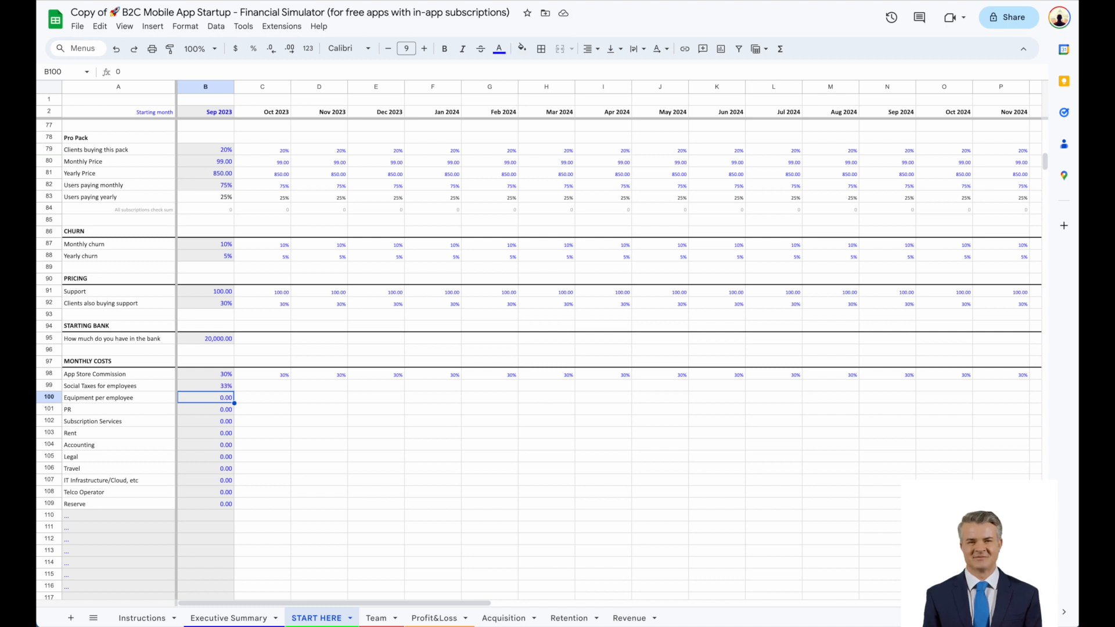
- Set both the equipment cost per employee and the monthly PR cost to 3000
{"action": "type", "text": "3000"}
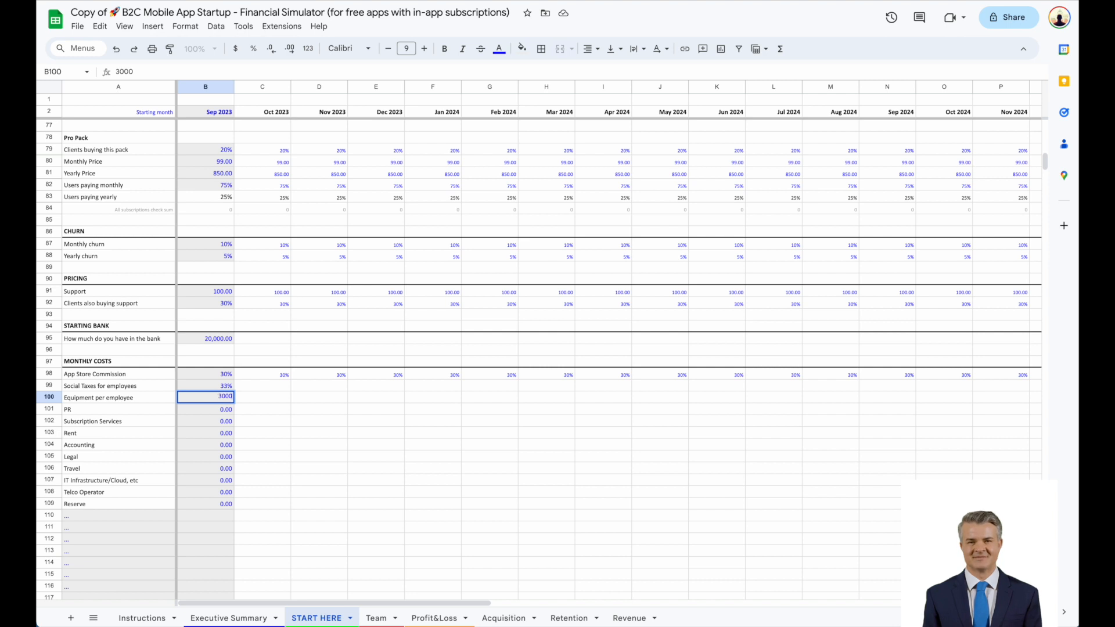
{"action": "key", "text": "Return"}
{"action": "type", "text": "3000"}
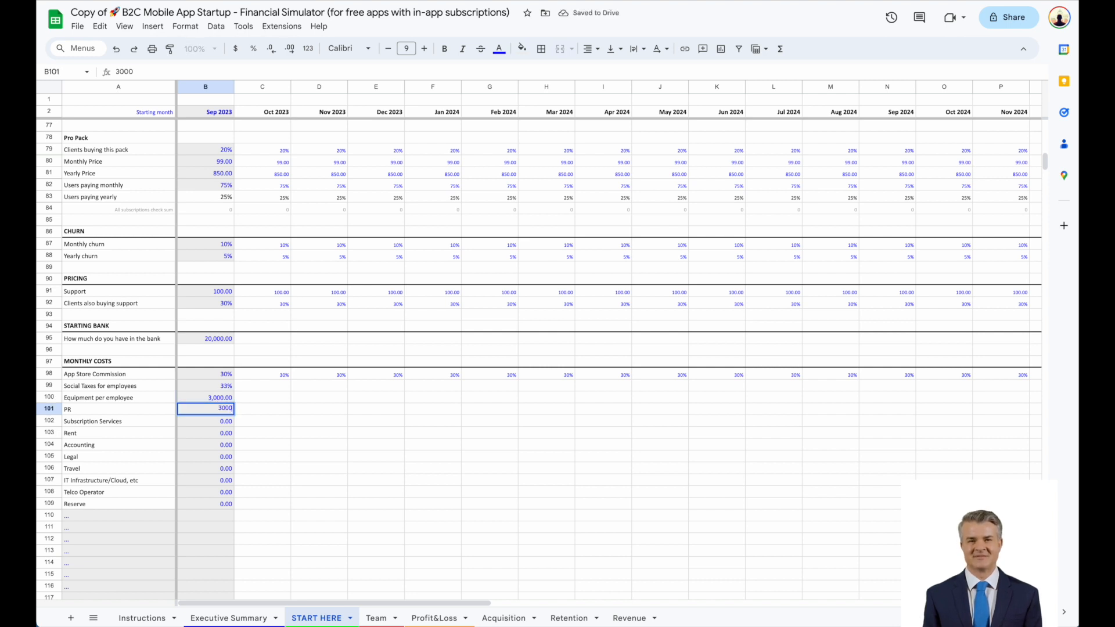
{"action": "key", "text": "Return"}
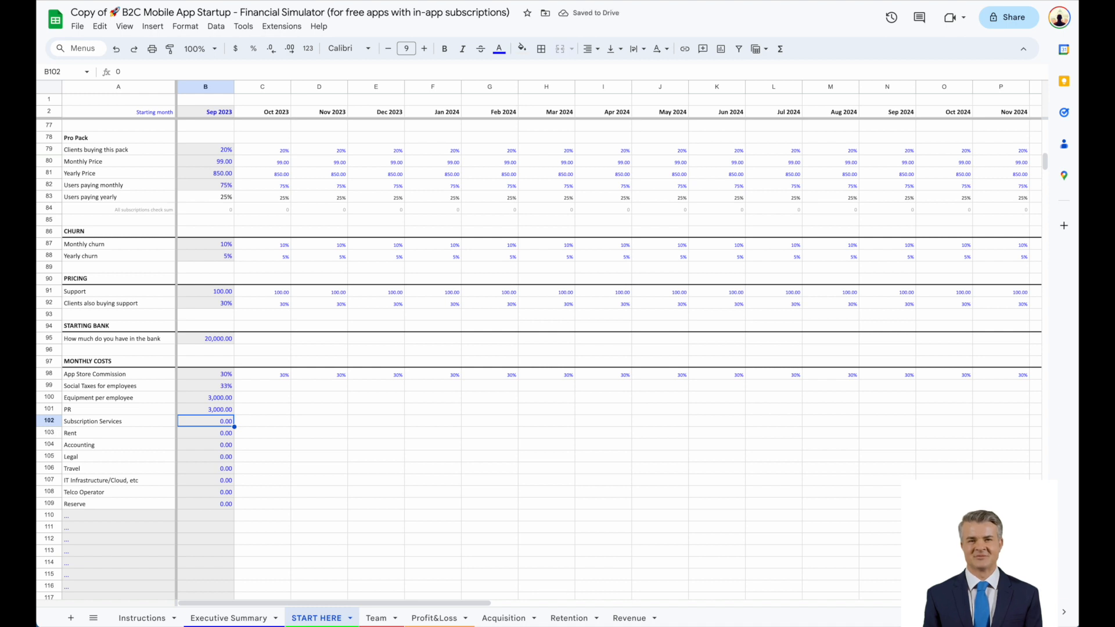
- Set the monthly cost of subscription services to 300 and the rent to 3000
{"action": "type", "text": "300"}
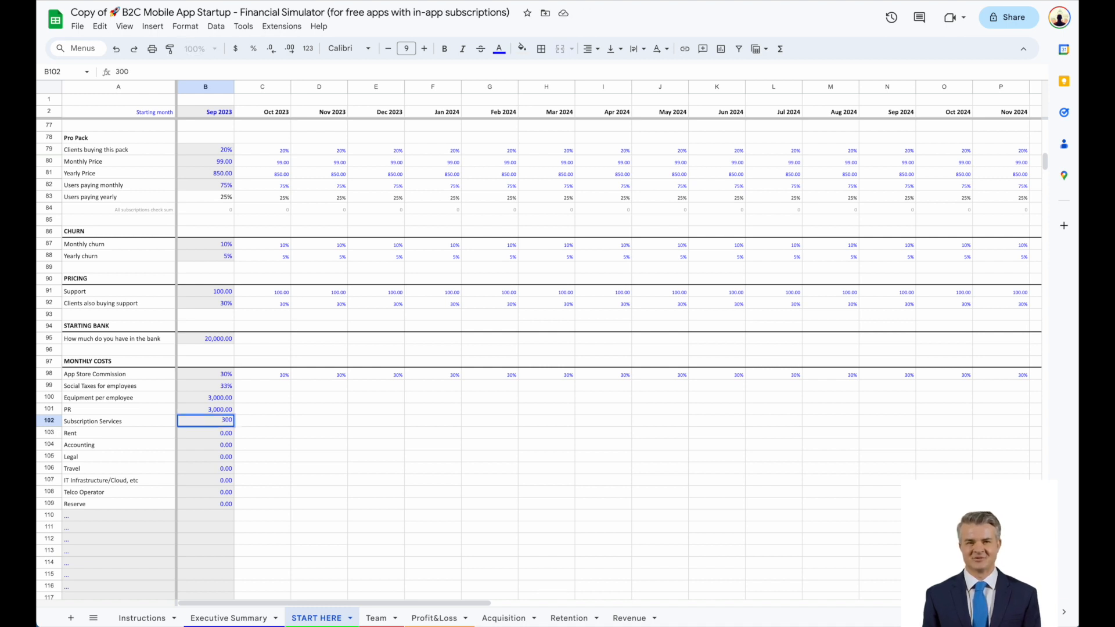
{"action": "key", "text": "Return"}
{"action": "type", "text": "3,"}
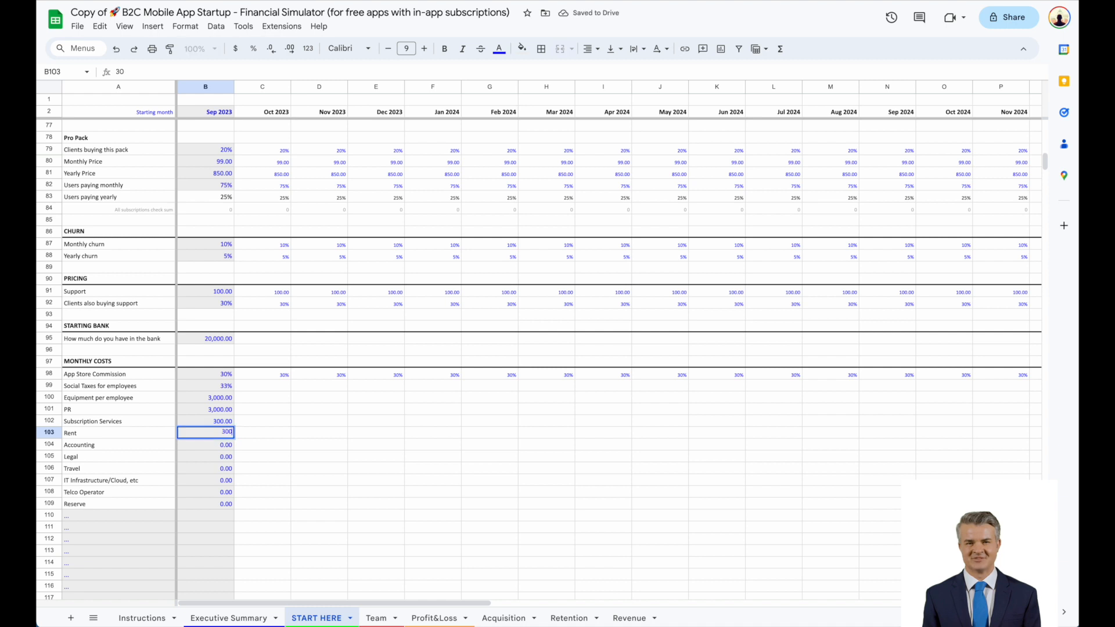
{"action": "type", "text": "000"}
{"action": "key", "text": "Return"}
- Set the monthly accounting cost to 400 and the legal cost to 1000
{"action": "type", "text": "400"}
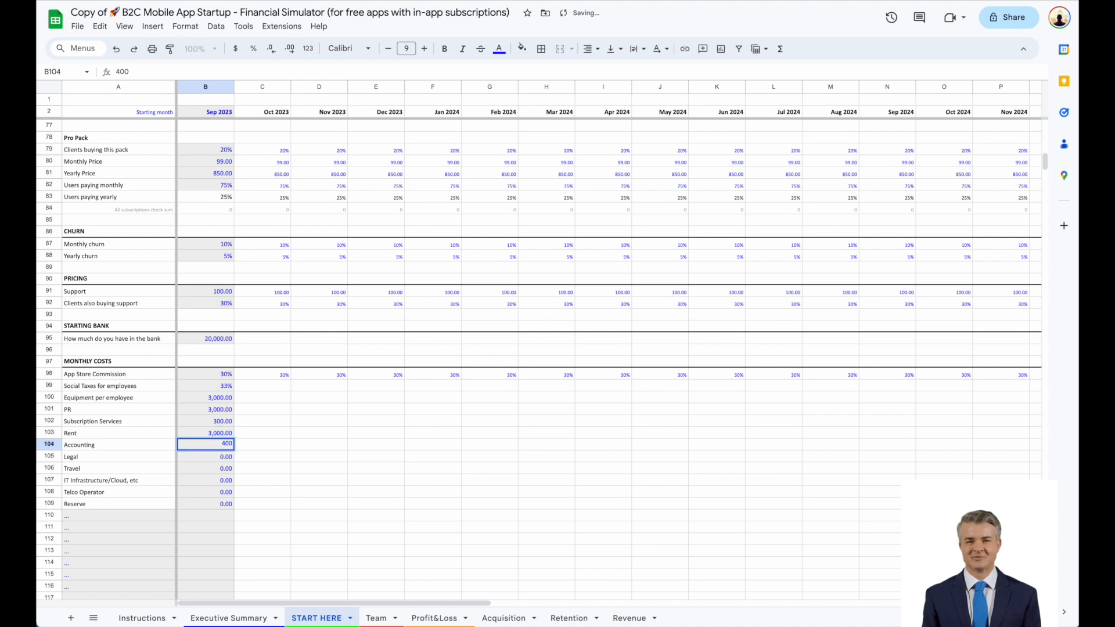
{"action": "key", "text": "Return"}
{"action": "type", "text": "10"}
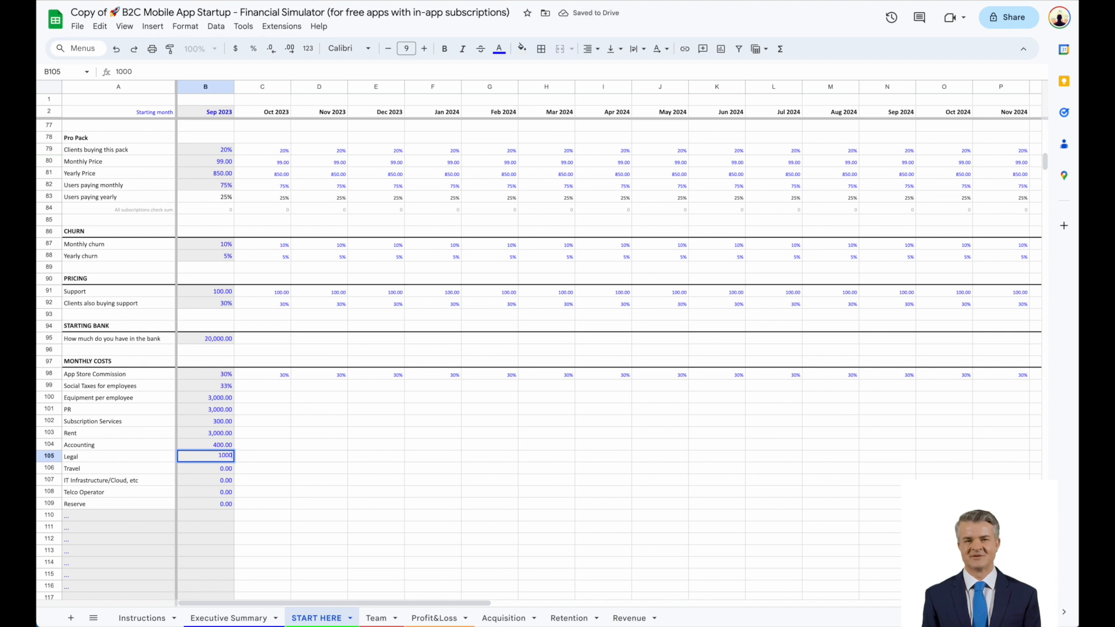
{"action": "key", "text": "Return"}
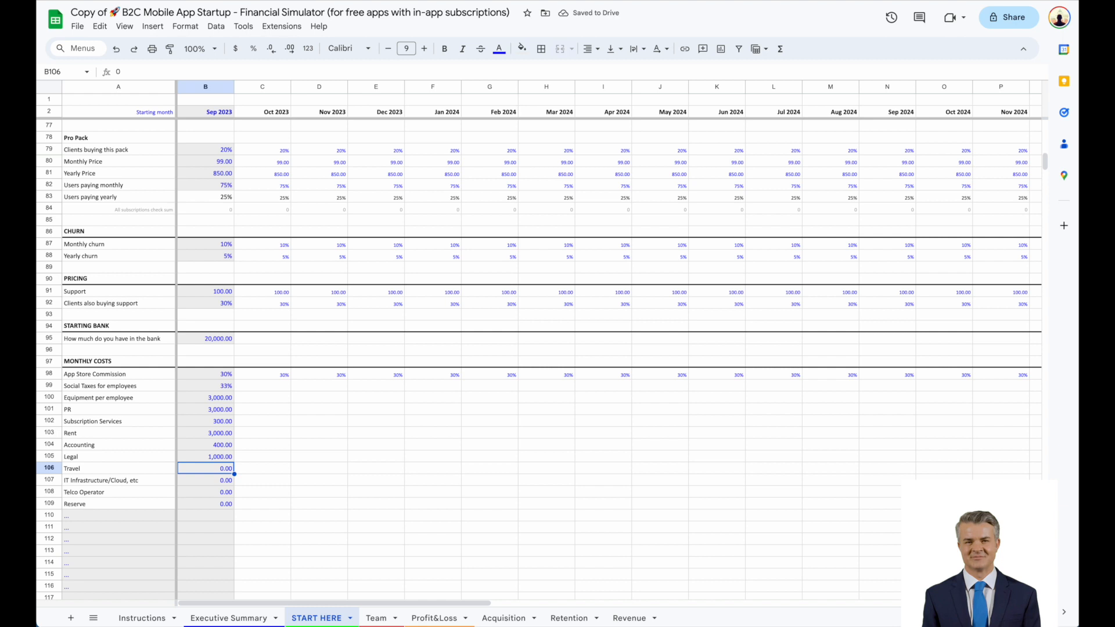
- Set the monthly travel cost to 2000 and the IT infrastructure/cloud cost to 500
{"action": "type", "text": "2000"}
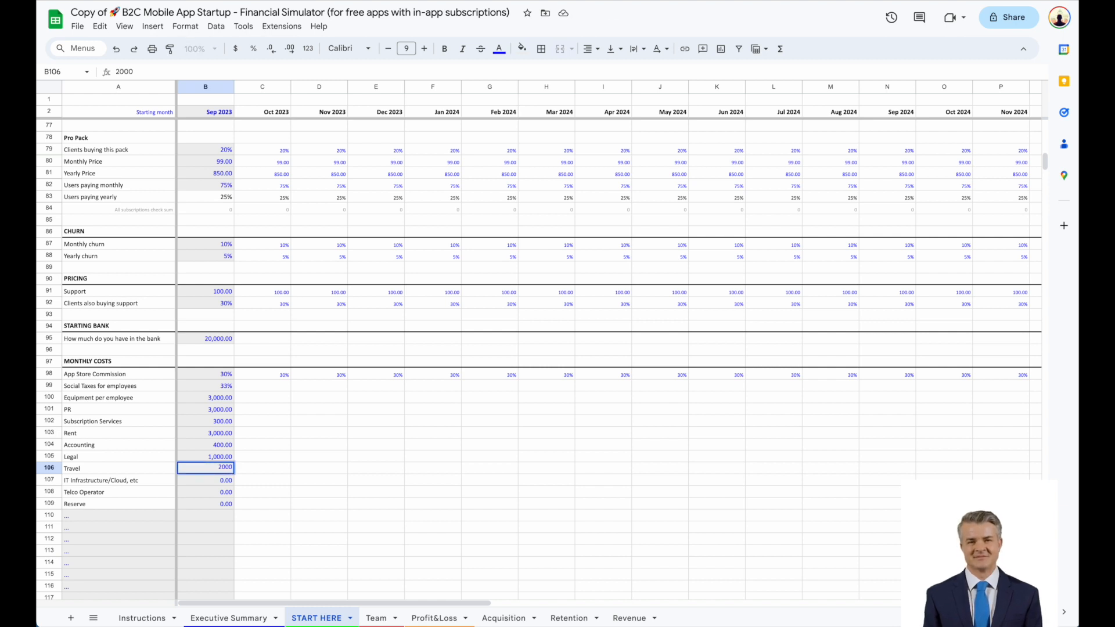
{"action": "key", "text": "Return"}
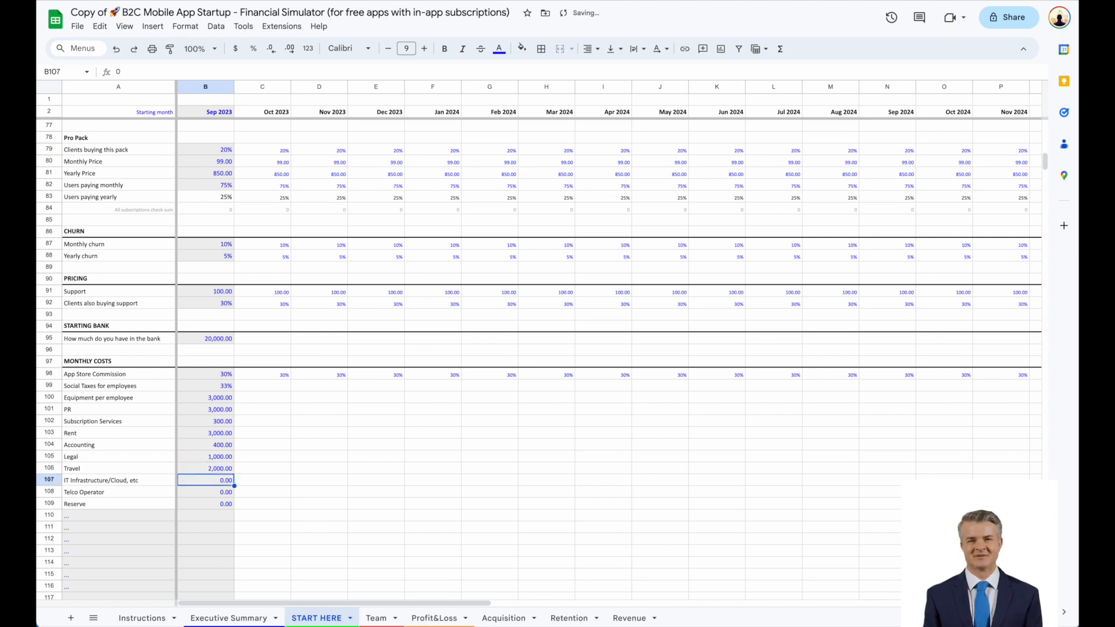
{"action": "type", "text": "5"}
{"action": "key", "text": "Return"}
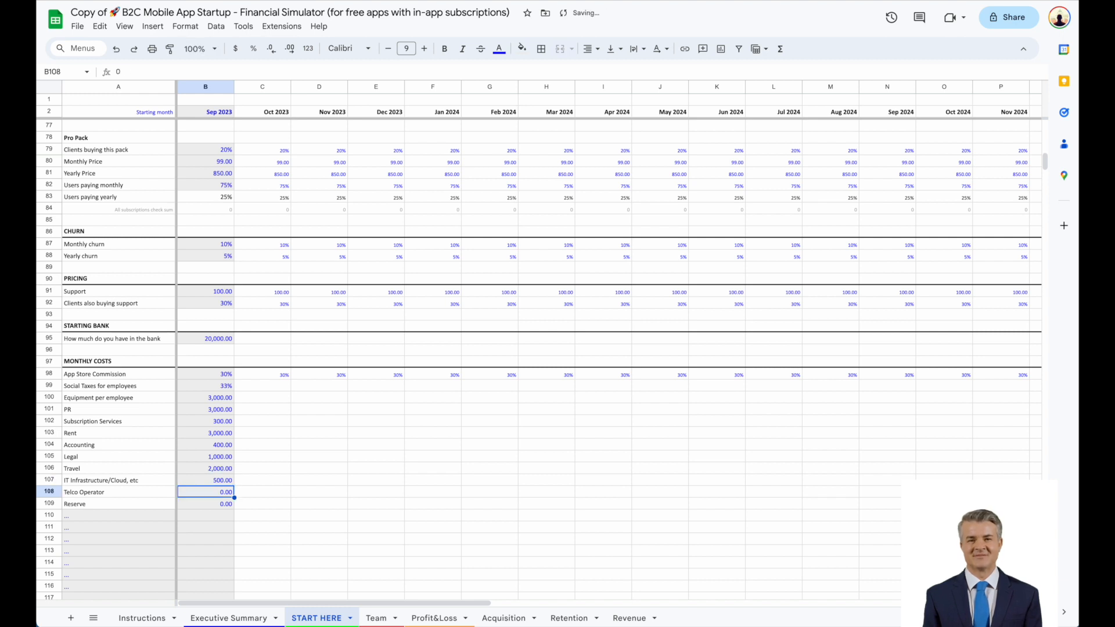
- Set the monthly telco operator cost to 200 and the reserve to 2000
{"action": "type", "text": "200"}
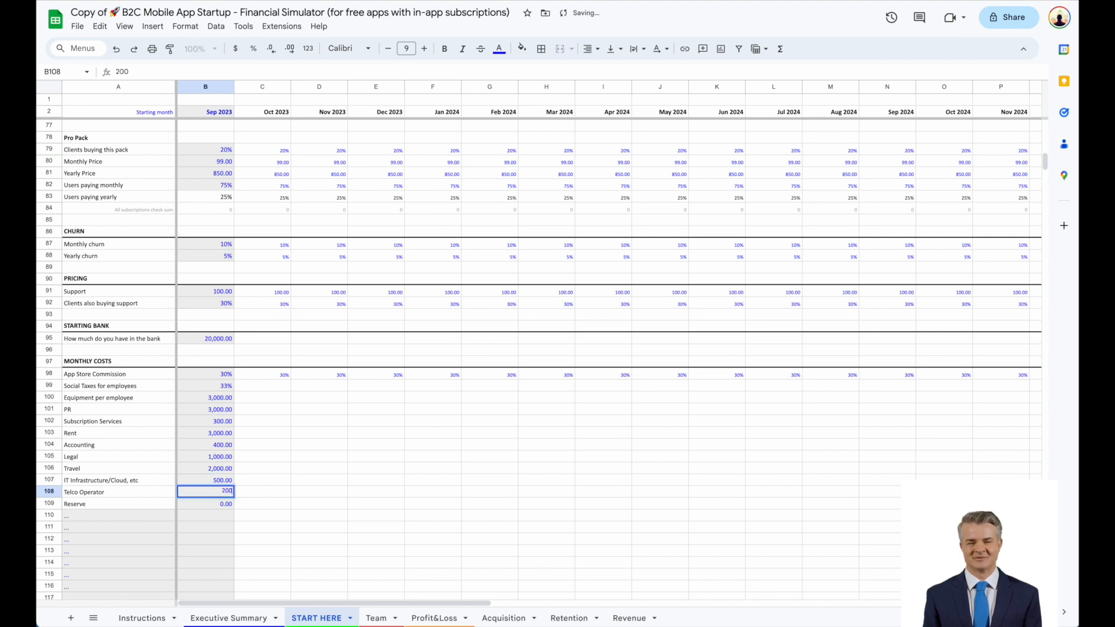
{"action": "key", "text": "Return"}
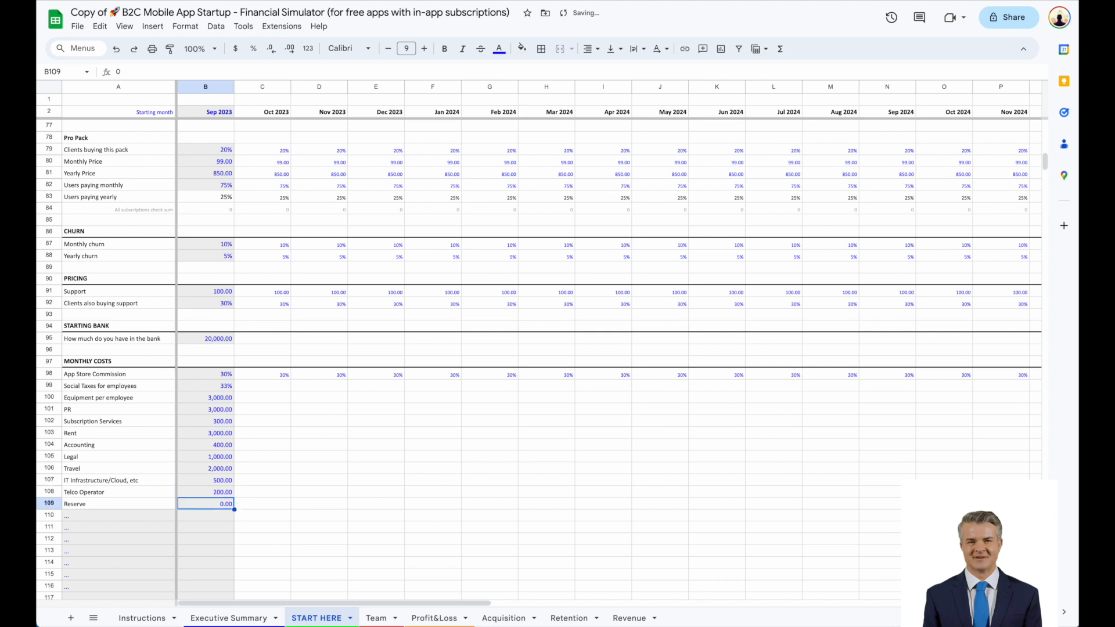
{"action": "type", "text": "2000"}
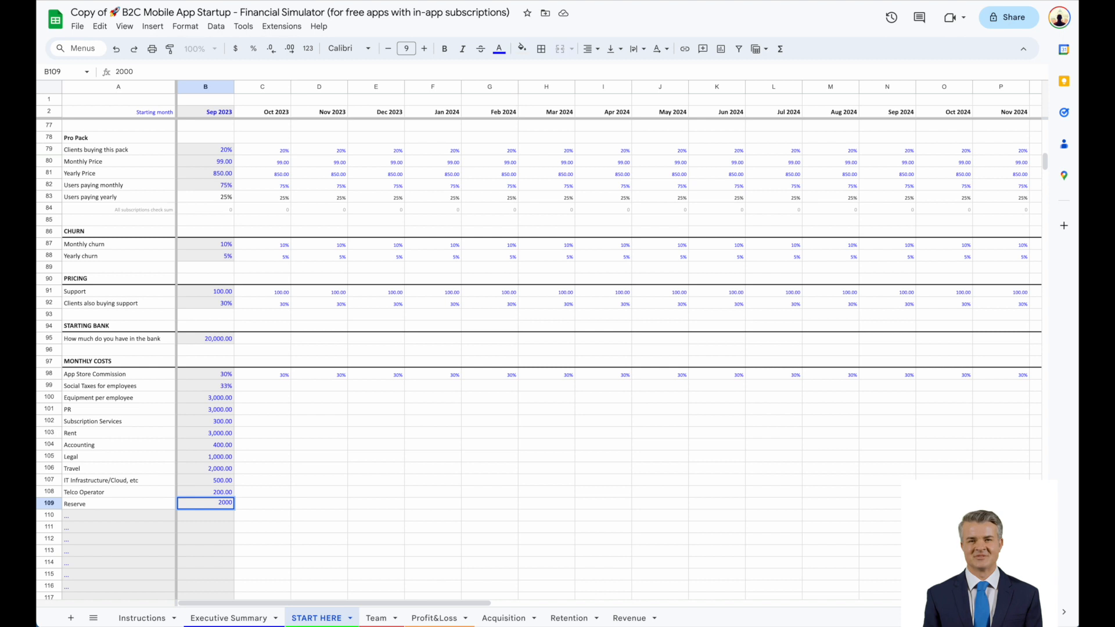
{"action": "key", "text": "Return"}
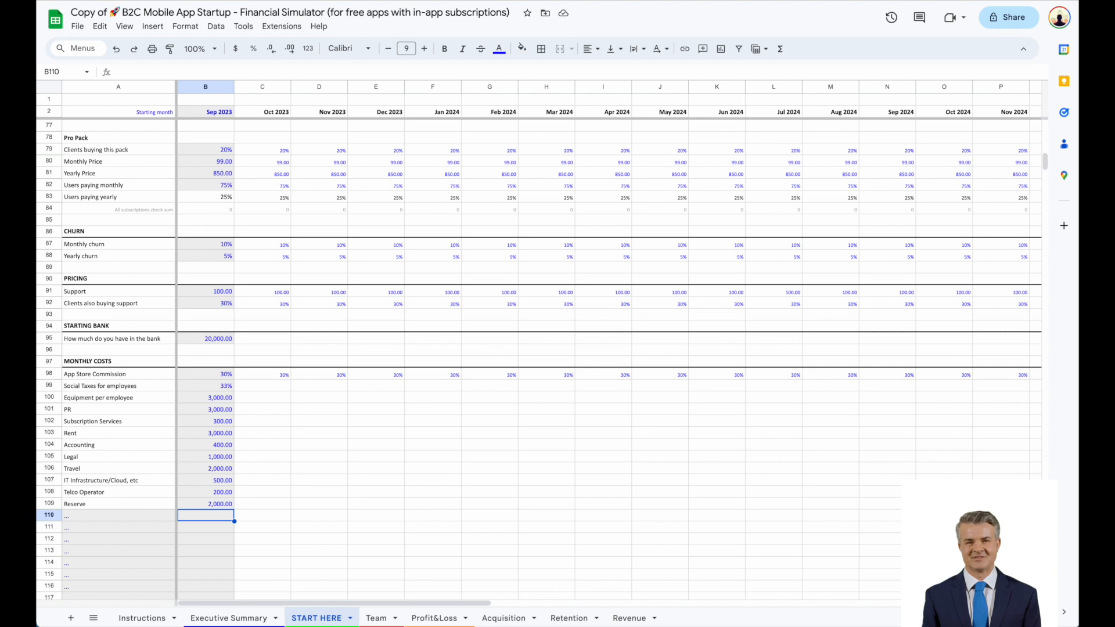
- Review the employees, contractors and social taxes sections of the Team sheet
{"action": "left_click", "coordinate": [376, 619]}
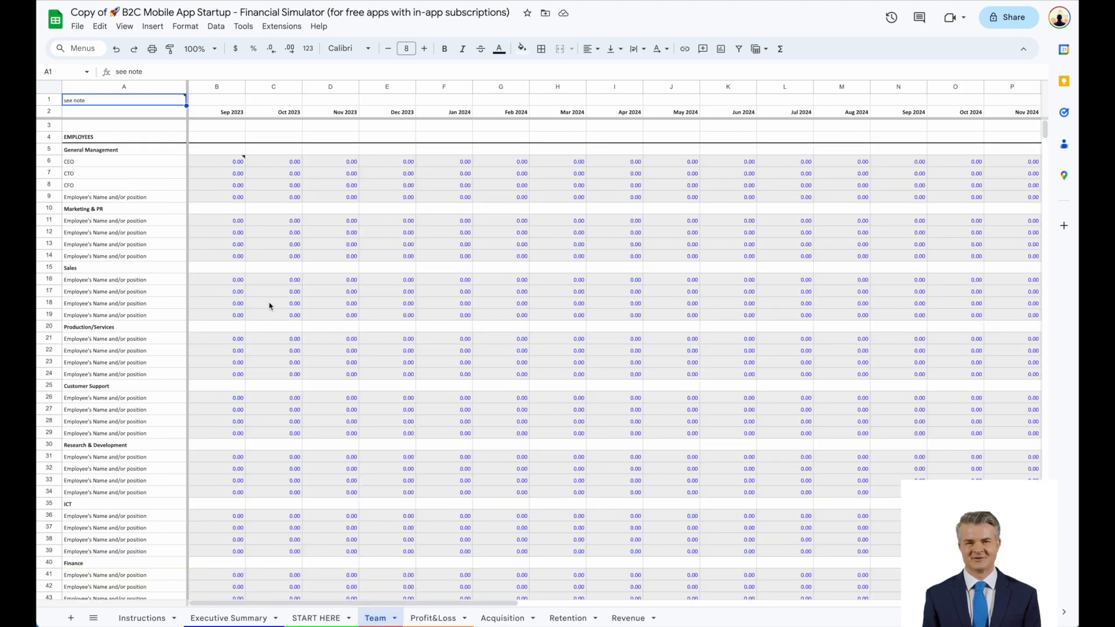
{"action": "left_click", "coordinate": [158, 140]}
{"action": "scroll", "coordinate": [239, 244], "scroll_direction": "down", "scroll_amount": 9}
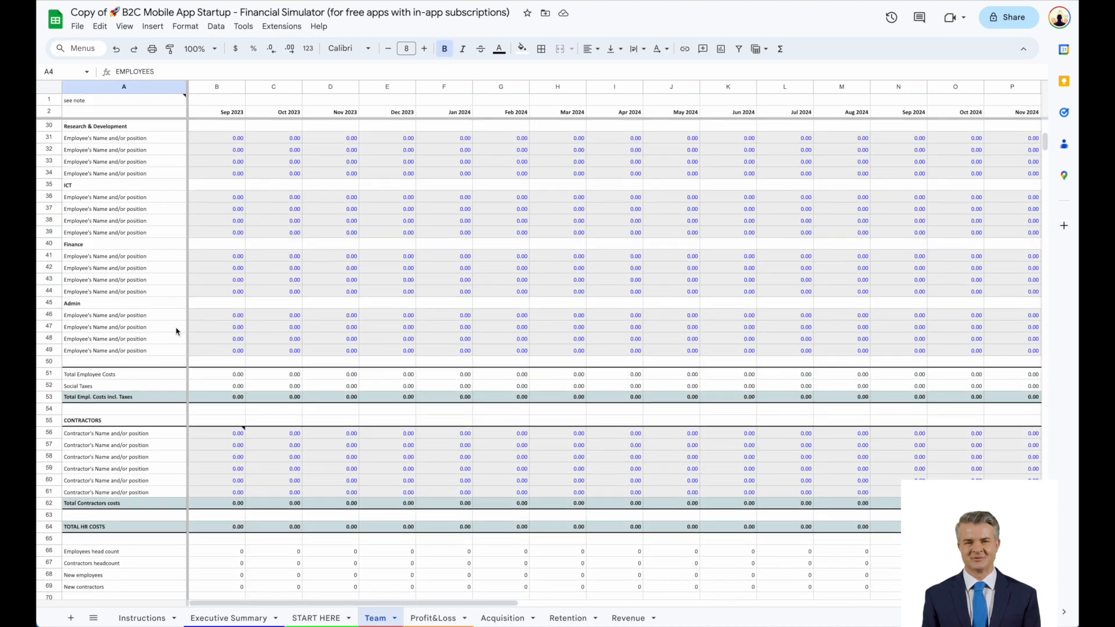
{"action": "left_click", "coordinate": [120, 419]}
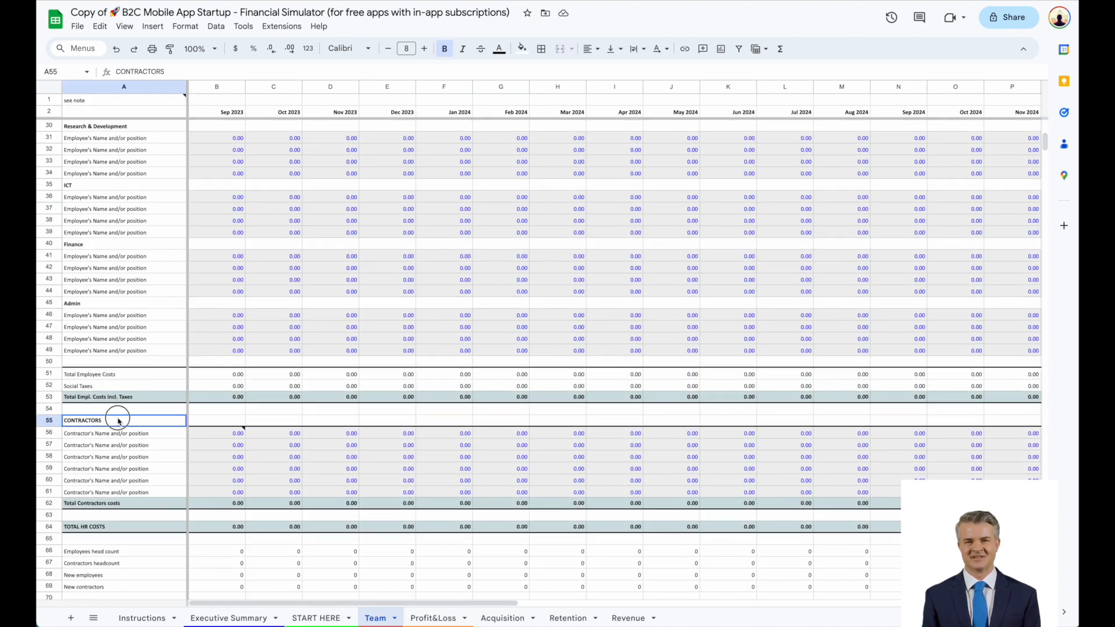
{"action": "left_click", "coordinate": [120, 387]}
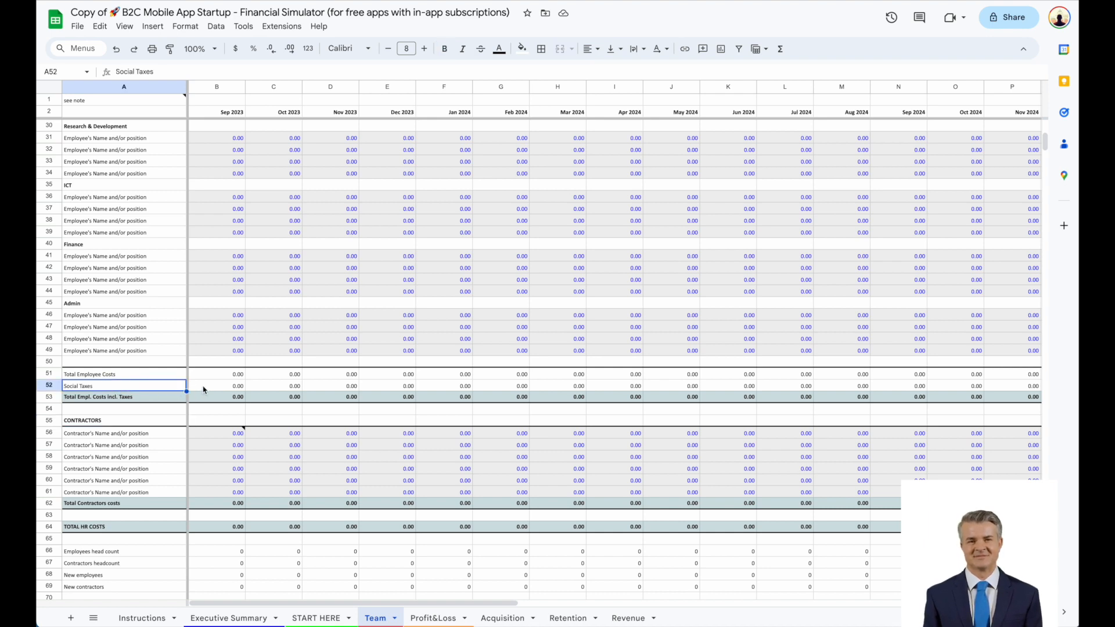
{"action": "scroll", "coordinate": [203, 390], "scroll_direction": "up", "scroll_amount": 3}
{"action": "scroll", "coordinate": [203, 388], "scroll_direction": "up", "scroll_amount": 5}
- Set the General Management salaries from Sep 2023 to 4000 for the CEO, 3000 for the CTO and 2500 for the CFO
{"action": "left_click", "coordinate": [217, 165]}
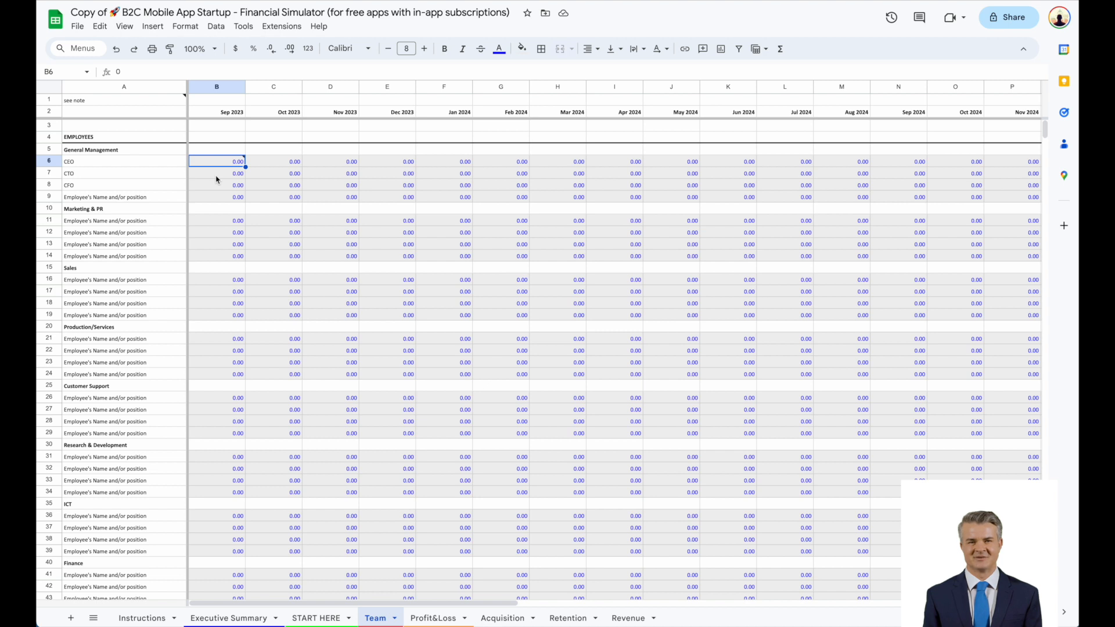
{"action": "type", "text": "4000"}
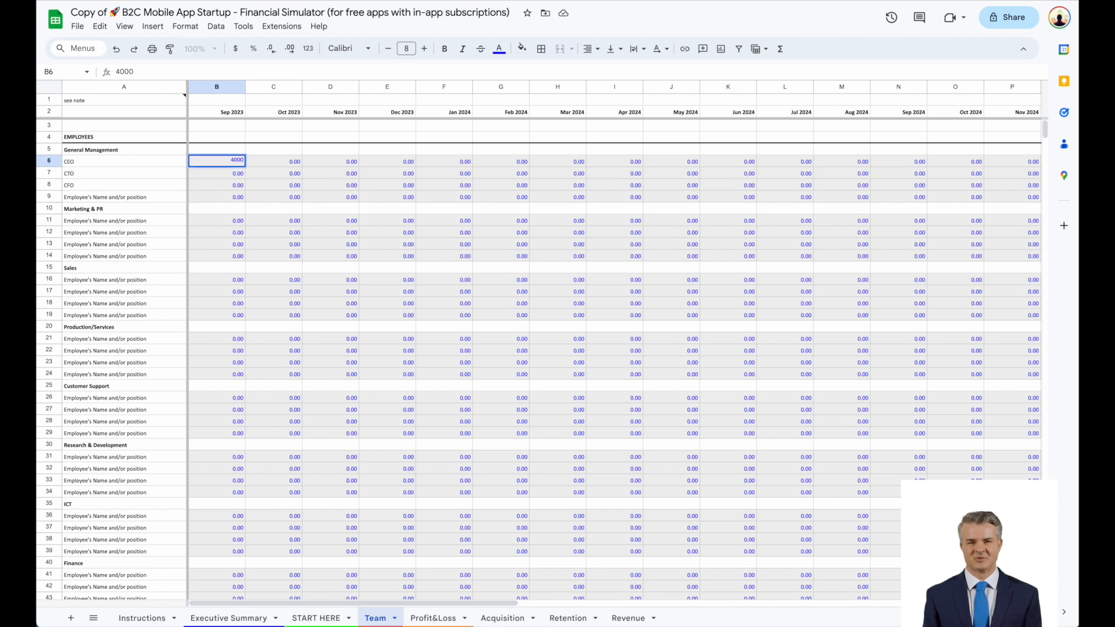
{"action": "key", "text": "Return"}
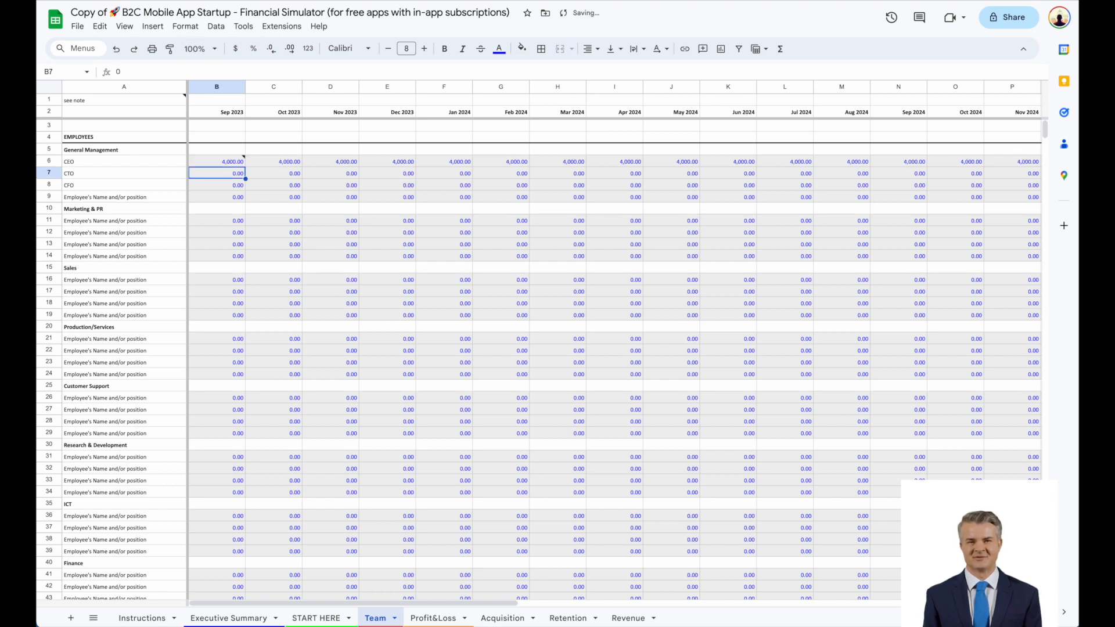
{"action": "type", "text": "3000"}
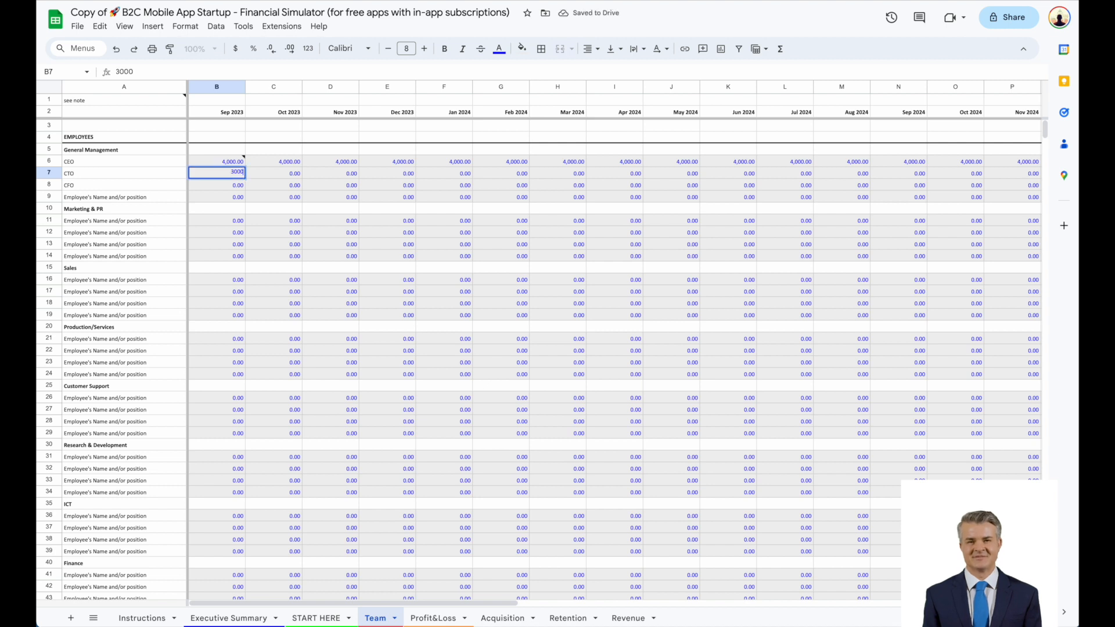
{"action": "key", "text": "Return"}
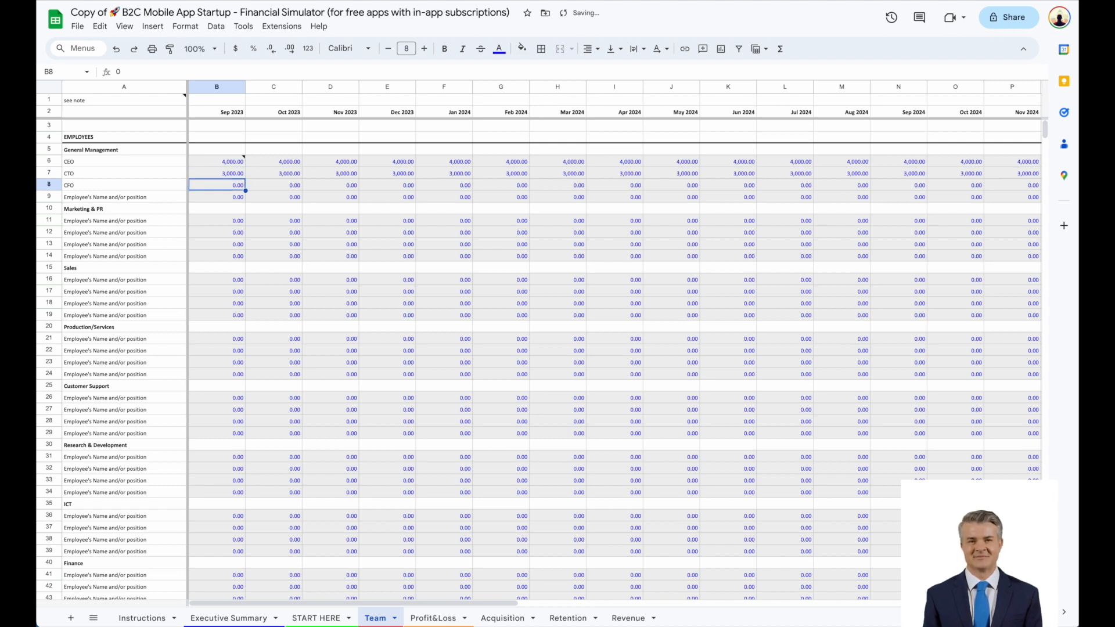
{"action": "type", "text": "2500"}
{"action": "key", "text": "Return"}
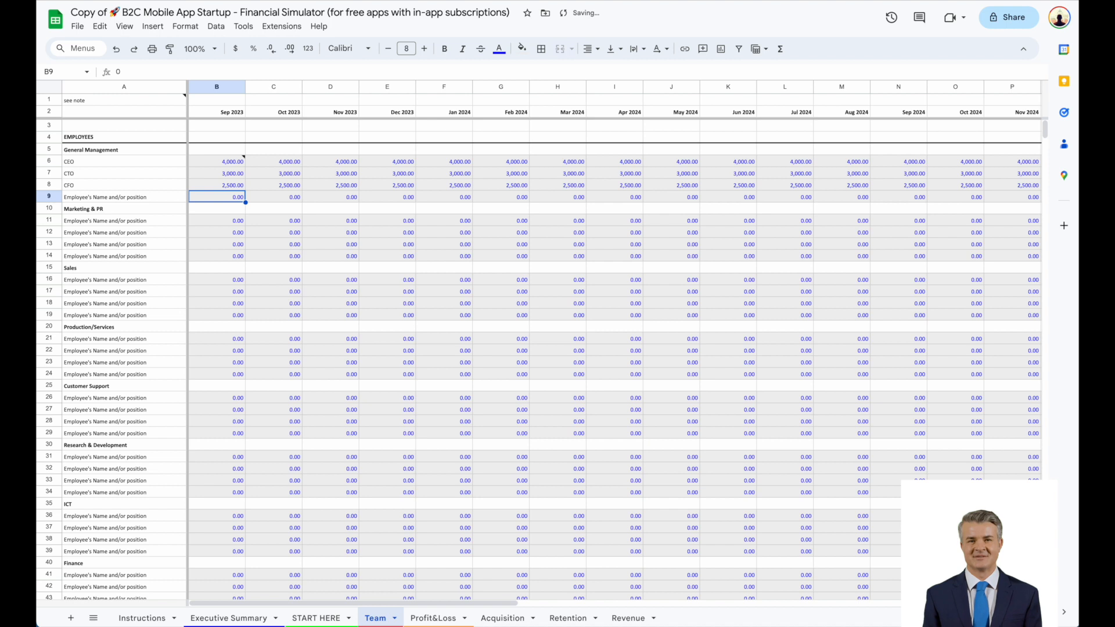
- Name the first Marketing & PR position "Marketing Director" and set its salary to 2500 from Sep 2023
{"action": "key", "text": "Down"}
{"action": "key", "text": "Down"}
{"action": "key", "text": "Down"}
{"action": "key", "text": "Left"}
{"action": "key", "text": "Up"}
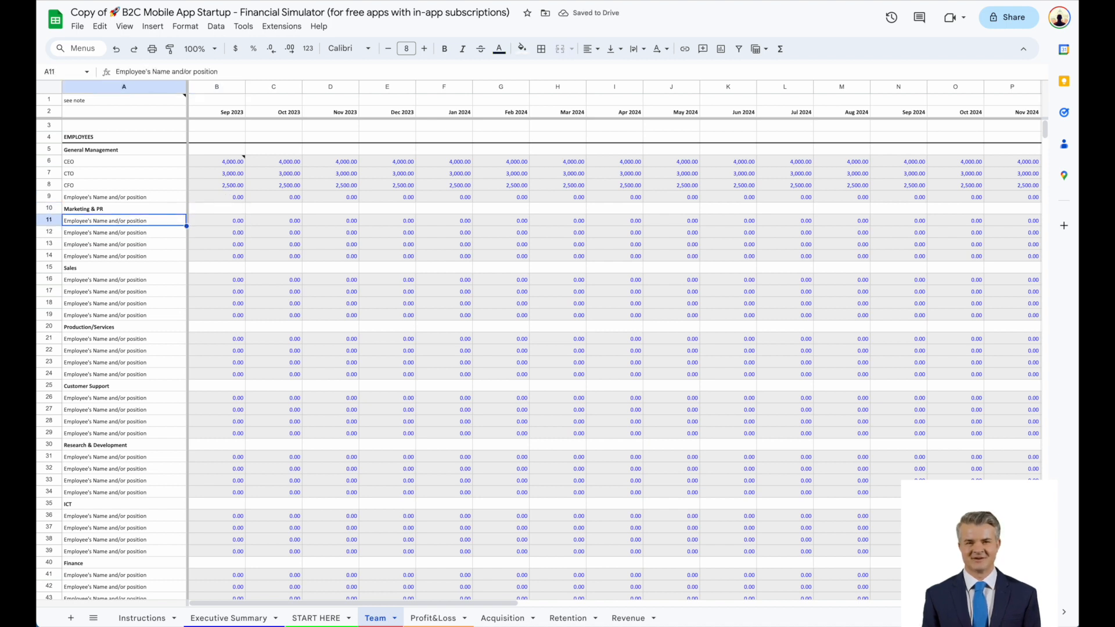
{"action": "type", "text": "Marketing "}
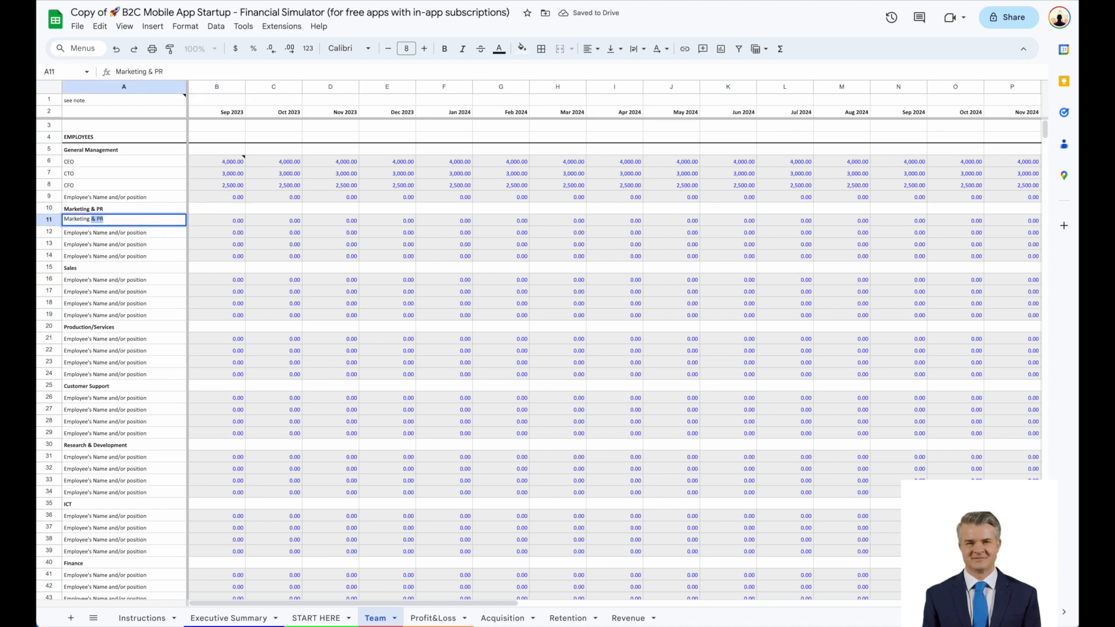
{"action": "type", "text": "Director"}
{"action": "key", "text": "Tab"}
{"action": "type", "text": "2500"}
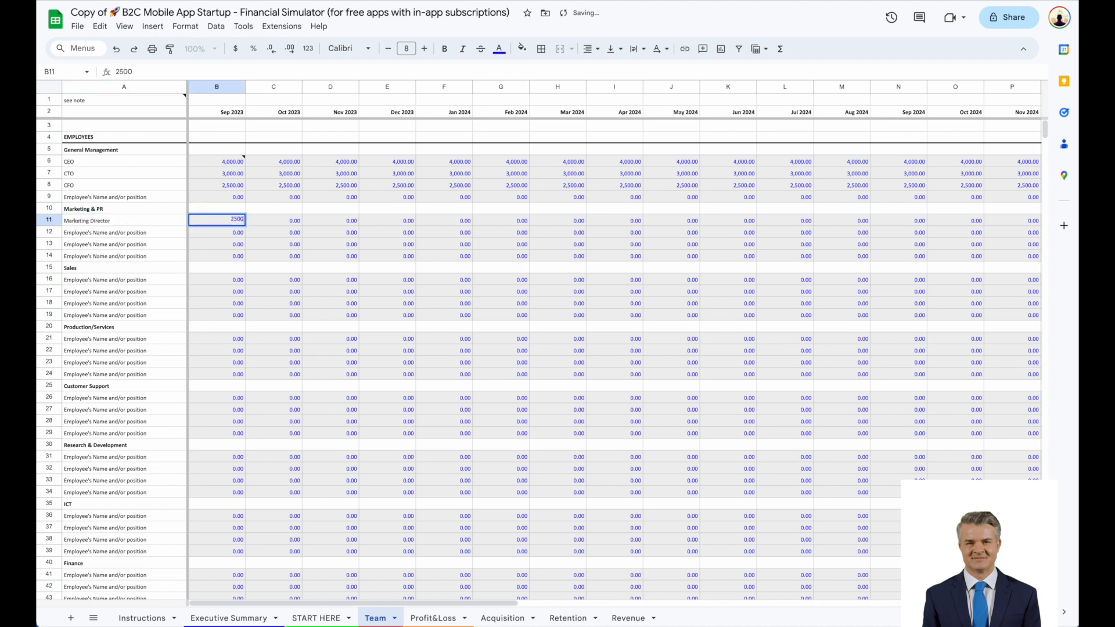
{"action": "key", "text": "Down"}
- Name the first position in the Sales section "Sales person"
{"action": "key", "text": "Down"}
{"action": "key", "text": "Down"}
{"action": "key", "text": "Down"}
{"action": "key", "text": "Down"}
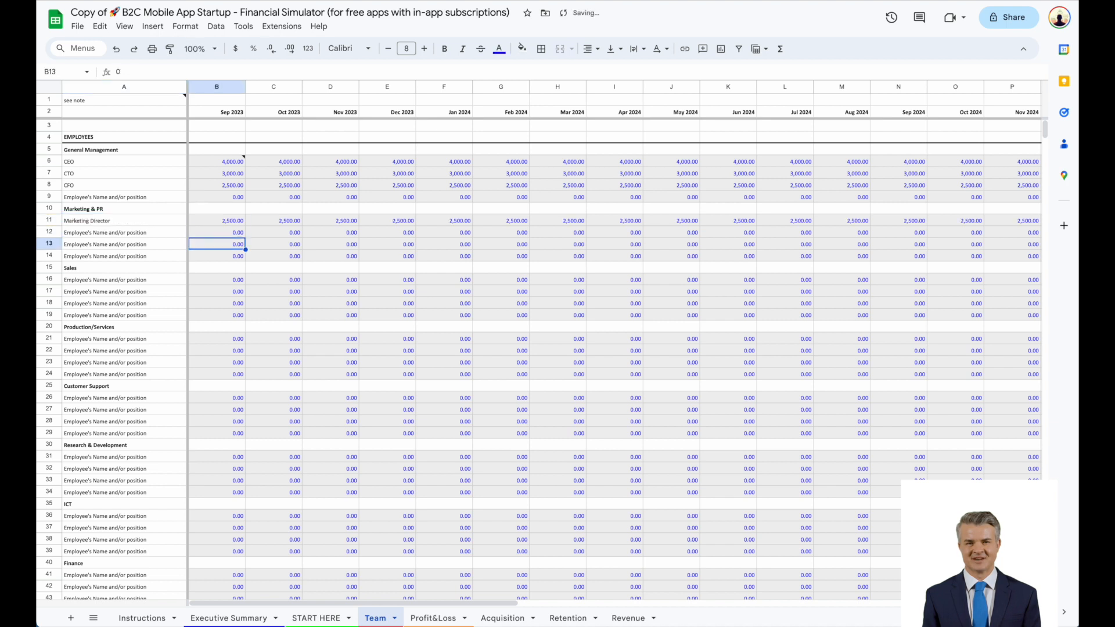
{"action": "key", "text": "Left"}
{"action": "type", "text": "Sales person"}
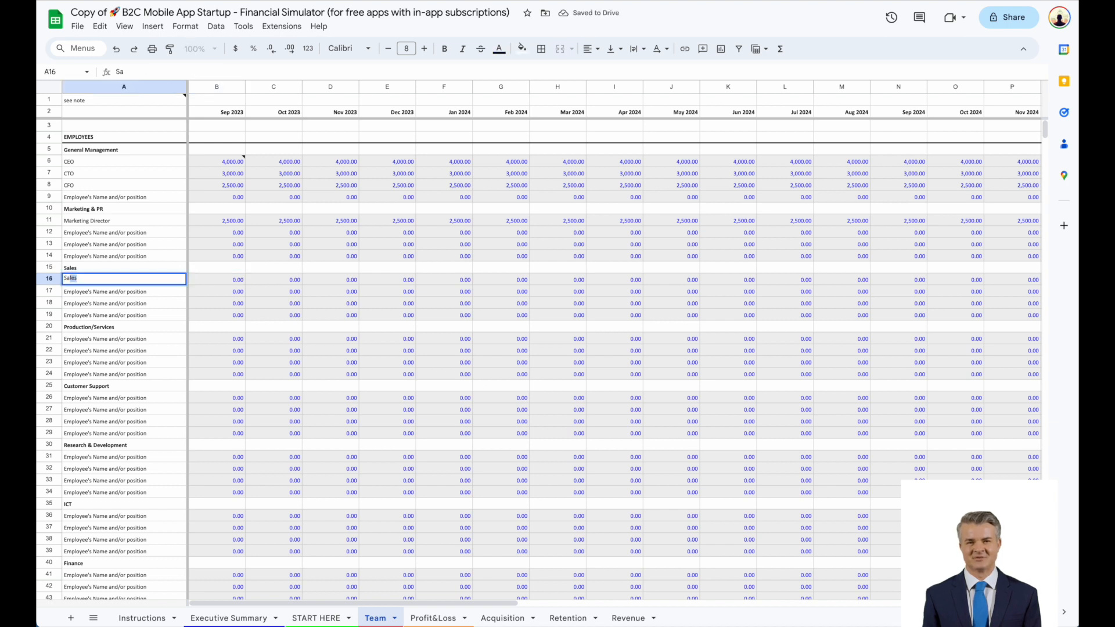
{"action": "key", "text": "Return"}
- Set the sales person's salary to 2500 starting in Feb 2024
{"action": "key", "text": "Up"}
{"action": "key", "text": "Right"}
{"action": "key", "text": "Right"}
{"action": "key", "text": "Right"}
{"action": "key", "text": "Right"}
{"action": "key", "text": "Right"}
{"action": "key", "text": "Right"}
{"action": "key", "text": "Right"}
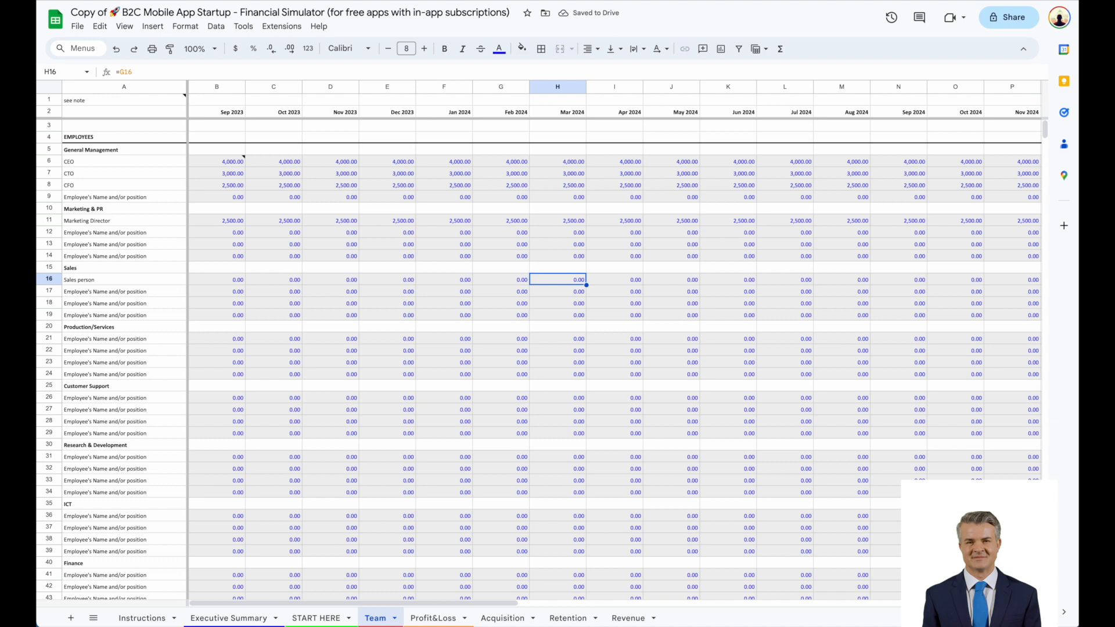
{"action": "key", "text": "Left"}
{"action": "type", "text": "2,5"}
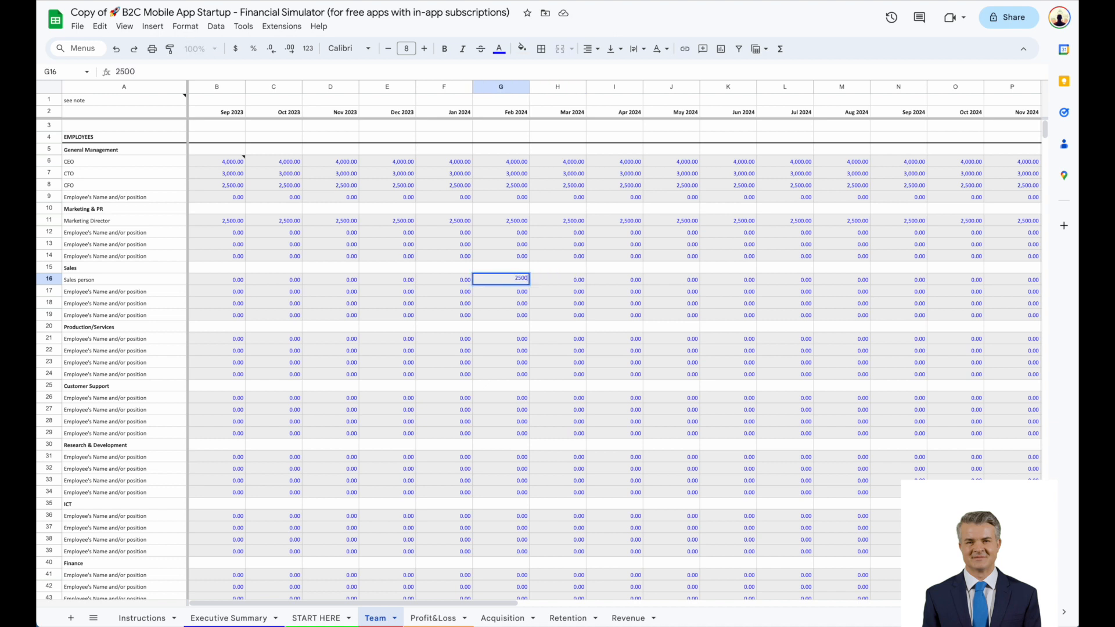
{"action": "type", "text": "00"}
{"action": "key", "text": "Return"}
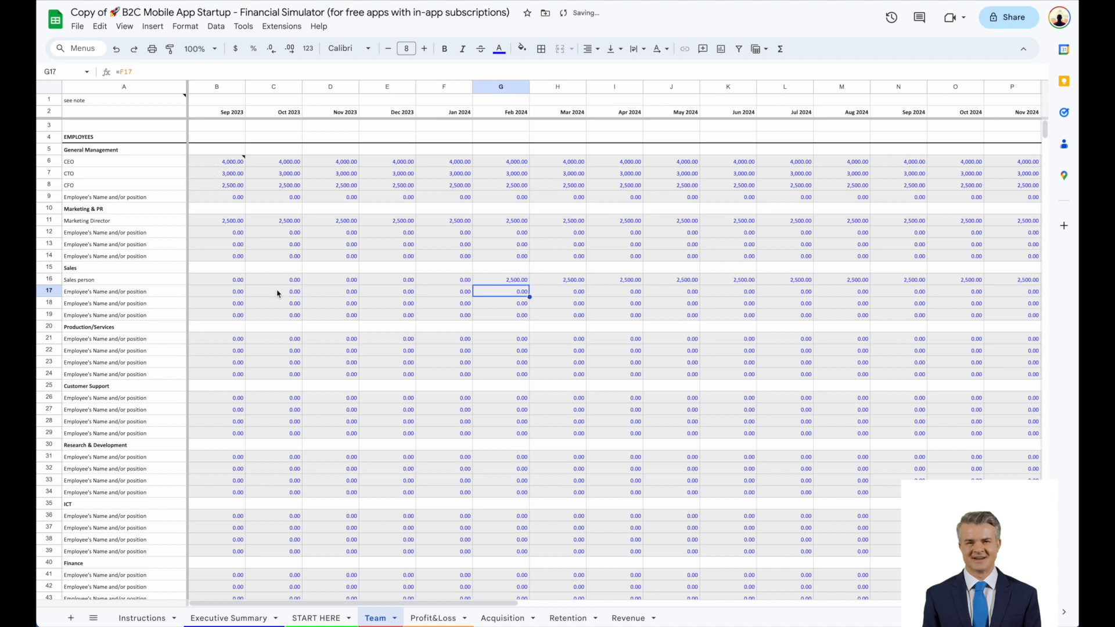
- Name the first three Customer Support positions "Support 1", "Support 2" and "Support 3"
{"action": "scroll", "coordinate": [299, 279], "scroll_direction": "down", "scroll_amount": 1}
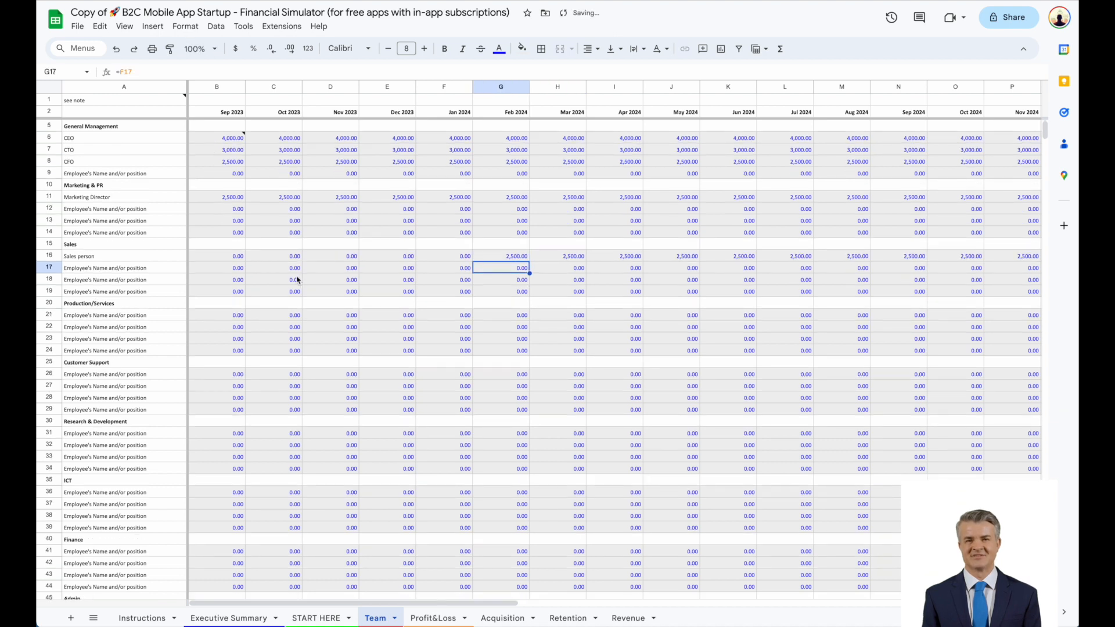
{"action": "left_click", "coordinate": [117, 374]}
{"action": "type", "text": "Suppo"}
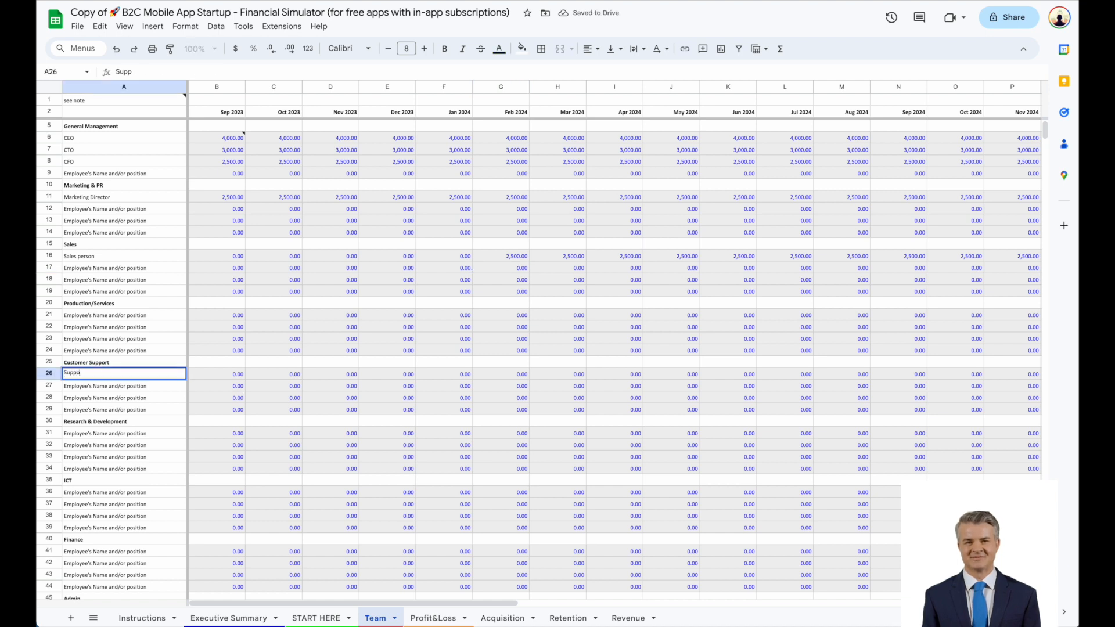
{"action": "type", "text": "rt 1"}
{"action": "key", "text": "Return"}
{"action": "type", "text": "Support"}
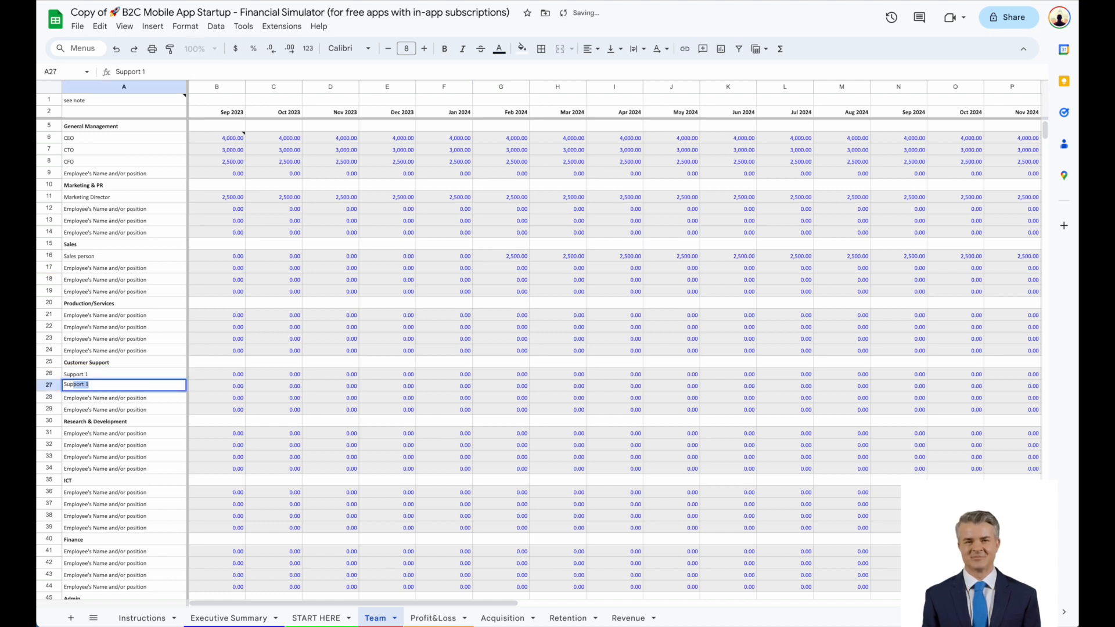
{"action": "type", "text": " 2"}
{"action": "key", "text": "Return"}
{"action": "type", "text": "Su"}
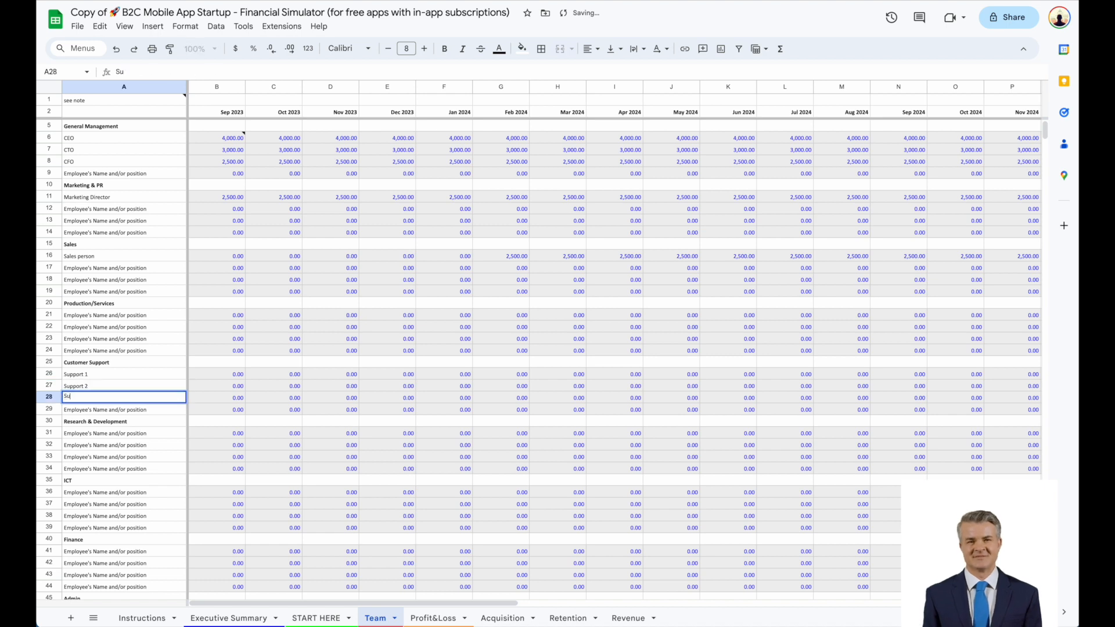
{"action": "type", "text": "pport 3"}
{"action": "key", "text": "Return"}
- Set the Support 1 salary to 1500 starting in Jan 2024
{"action": "key", "text": "Up"}
{"action": "key", "text": "Up"}
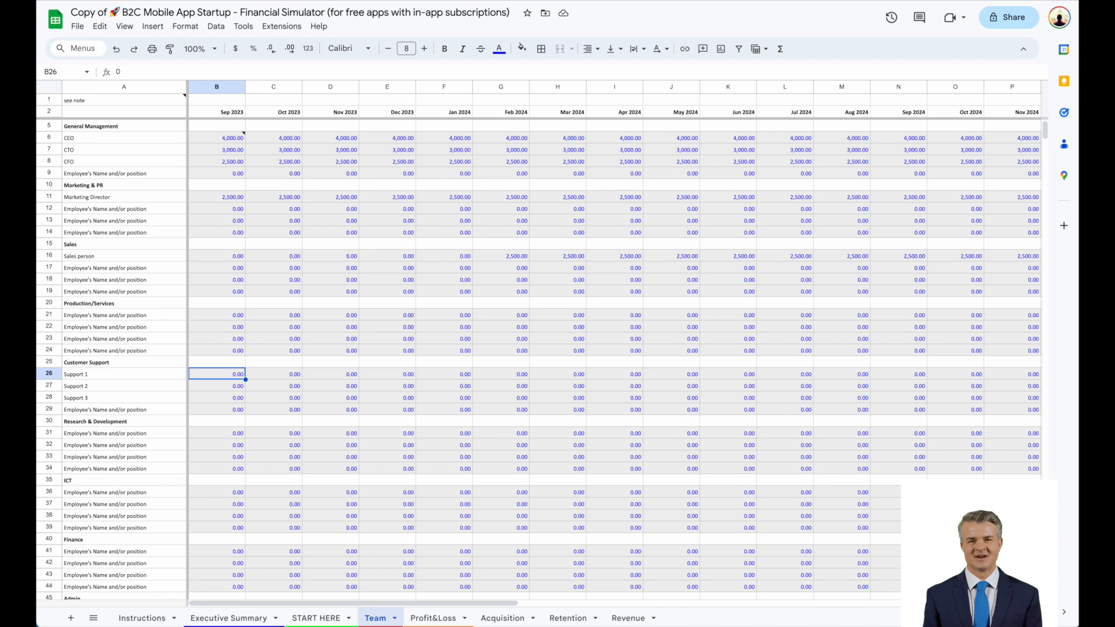
{"action": "key", "text": "Right"}
{"action": "key", "text": "Right"}
{"action": "key", "text": "Right"}
{"action": "key", "text": "Right"}
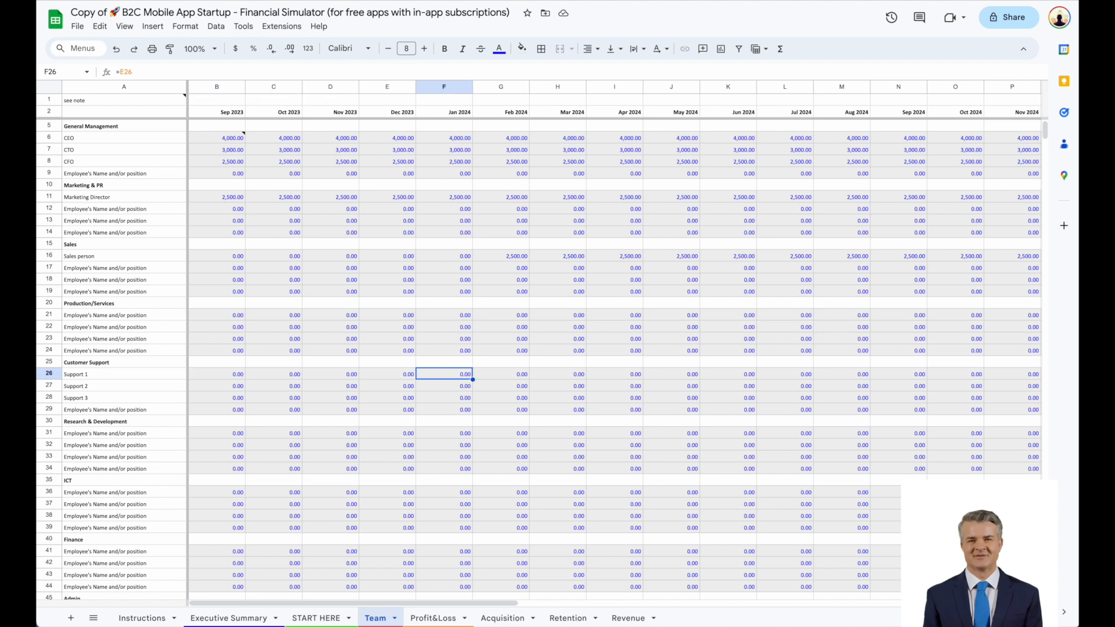
{"action": "type", "text": "1500"}
{"action": "key", "text": "Return"}
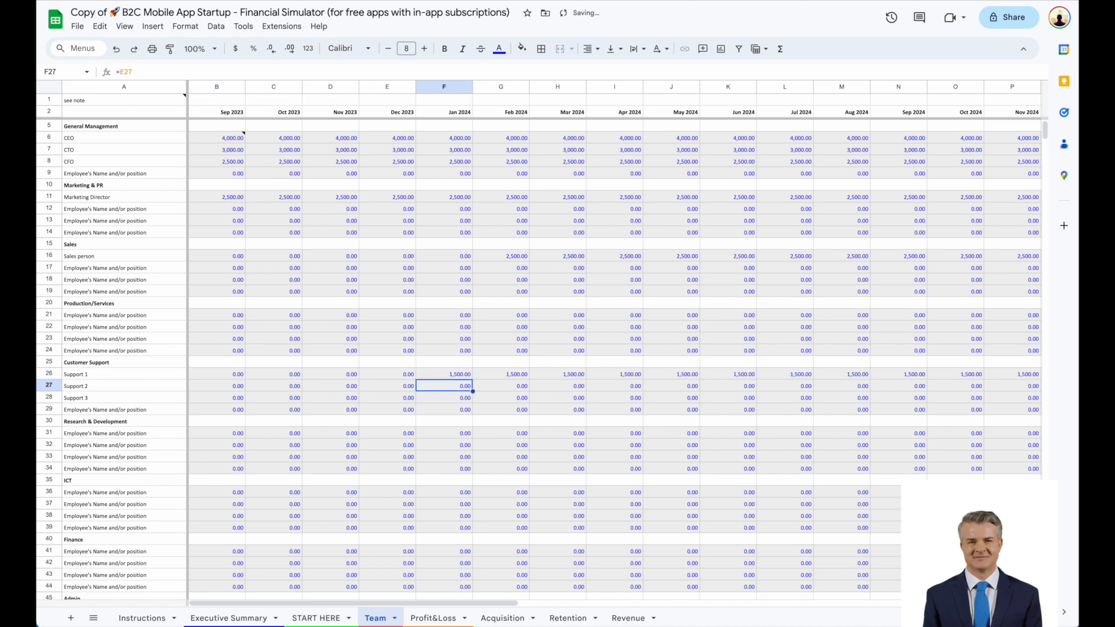
- Set the salaries of Support 2 and Support 3 to 1500 each, starting in Apr 2024
{"action": "key", "text": "Right"}
{"action": "key", "text": "Right"}
{"action": "key", "text": "Right"}
{"action": "type", "text": "1500"}
{"action": "key", "text": "Return"}
{"action": "type", "text": "15"}
{"action": "key", "text": "Return"}
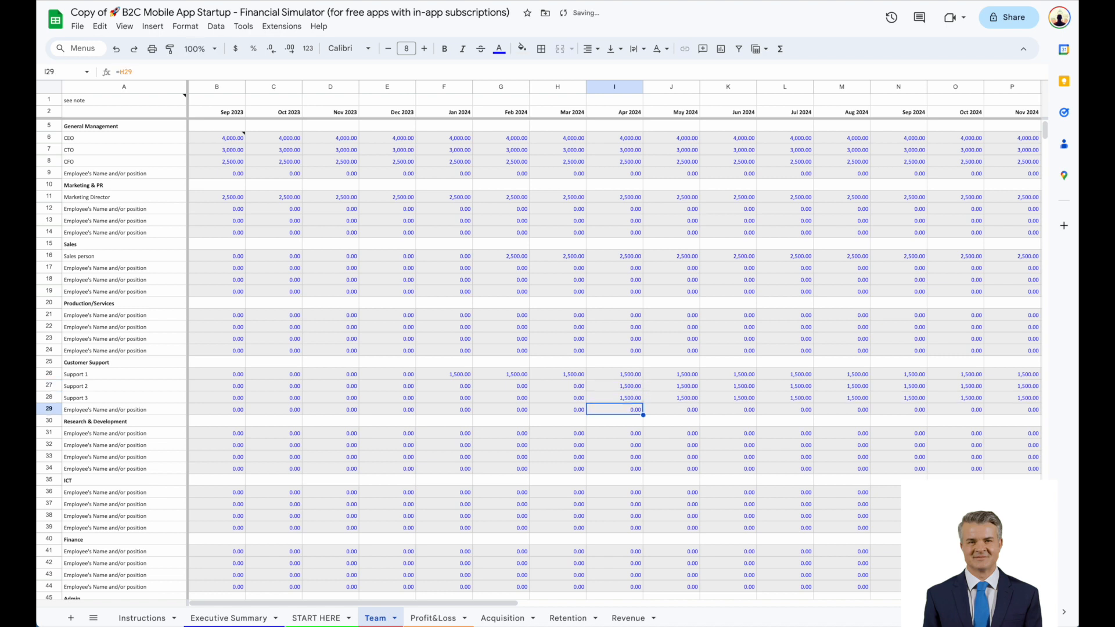
- Name the first position in the ICT section "Backend Developer"
{"action": "scroll", "coordinate": [174, 390], "scroll_direction": "down", "scroll_amount": 3}
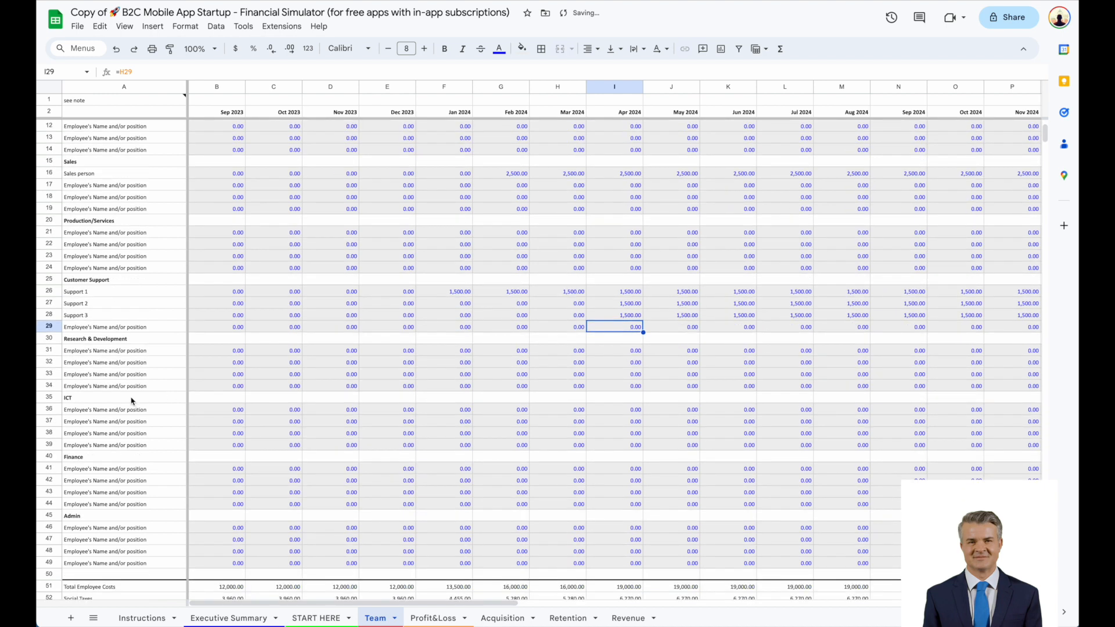
{"action": "left_click", "coordinate": [125, 410]}
{"action": "type", "text": "Backend Developer"}
{"action": "key", "text": "Return"}
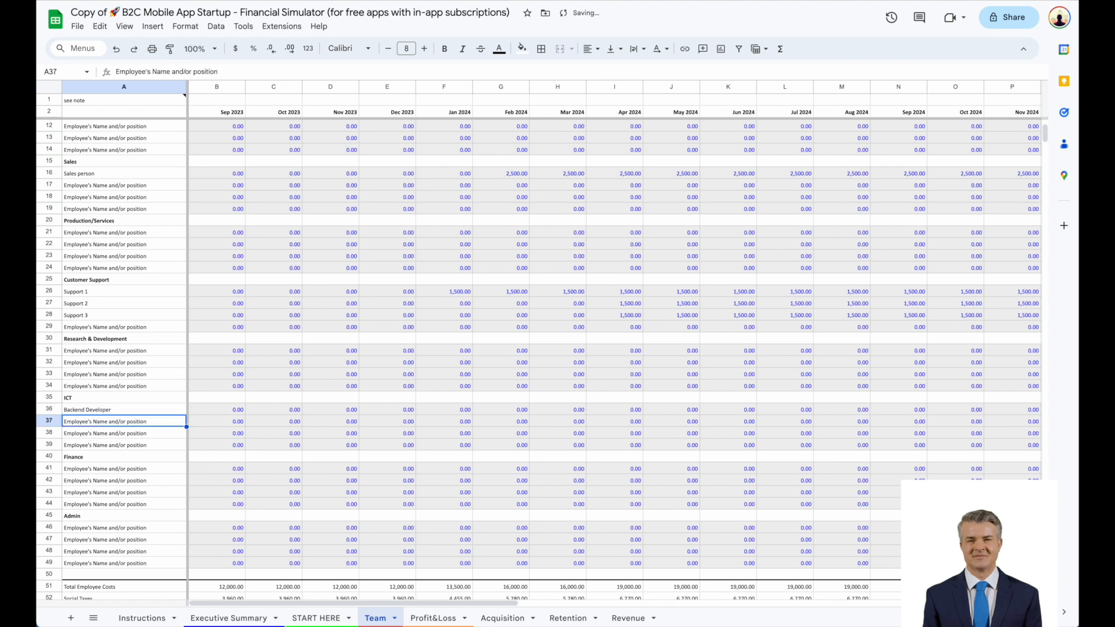
- Name the second ICT position "Frontend Developer" and set both developers' salaries to 3000 starting in Sep 2023
{"action": "type", "text": "Frontend Developer"}
{"action": "key", "text": "Return"}
{"action": "key", "text": "Up"}
{"action": "key", "text": "Up"}
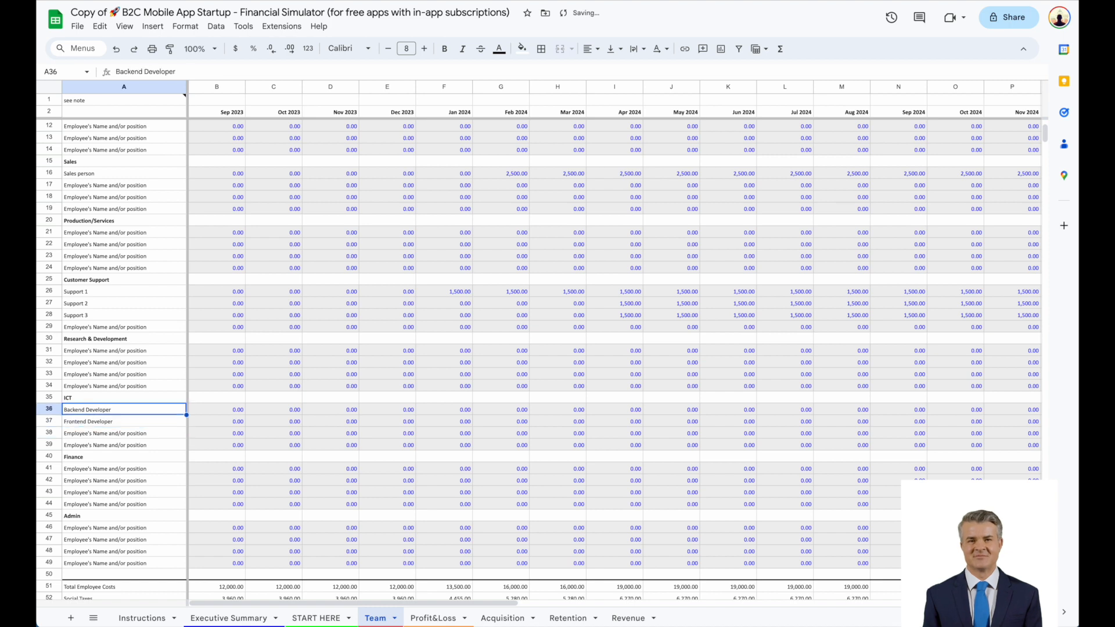
{"action": "key", "text": "Right"}
{"action": "type", "text": "3000"}
{"action": "key", "text": "Return"}
{"action": "type", "text": "3"}
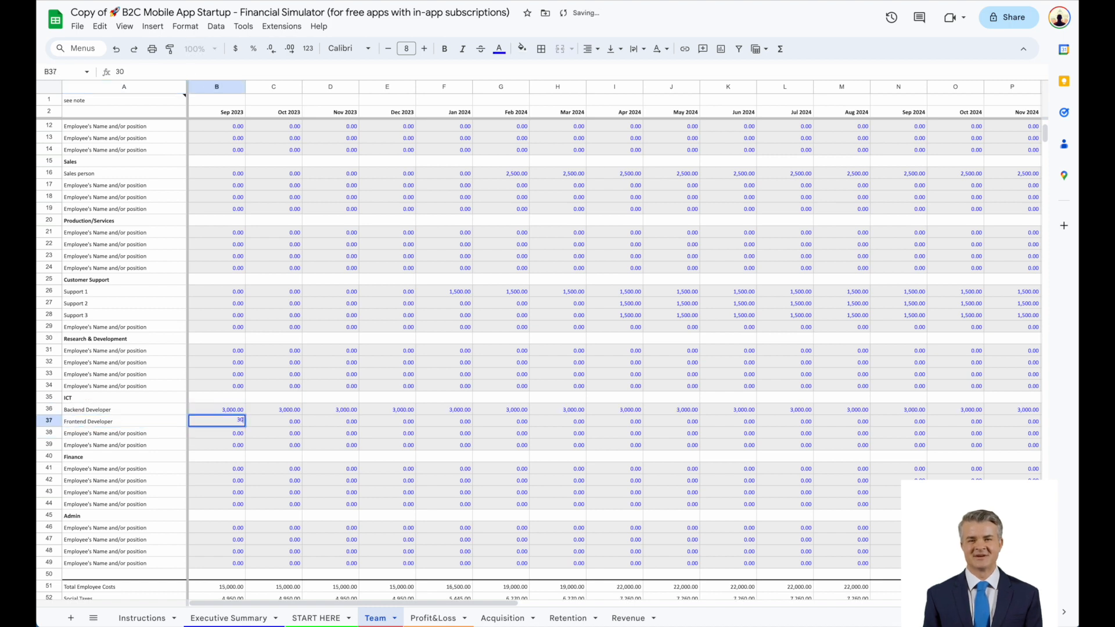
{"action": "key", "text": "Return"}
- Name the first position in the Admin section "Office Admin"
{"action": "scroll", "coordinate": [316, 360], "scroll_direction": "down", "scroll_amount": 5}
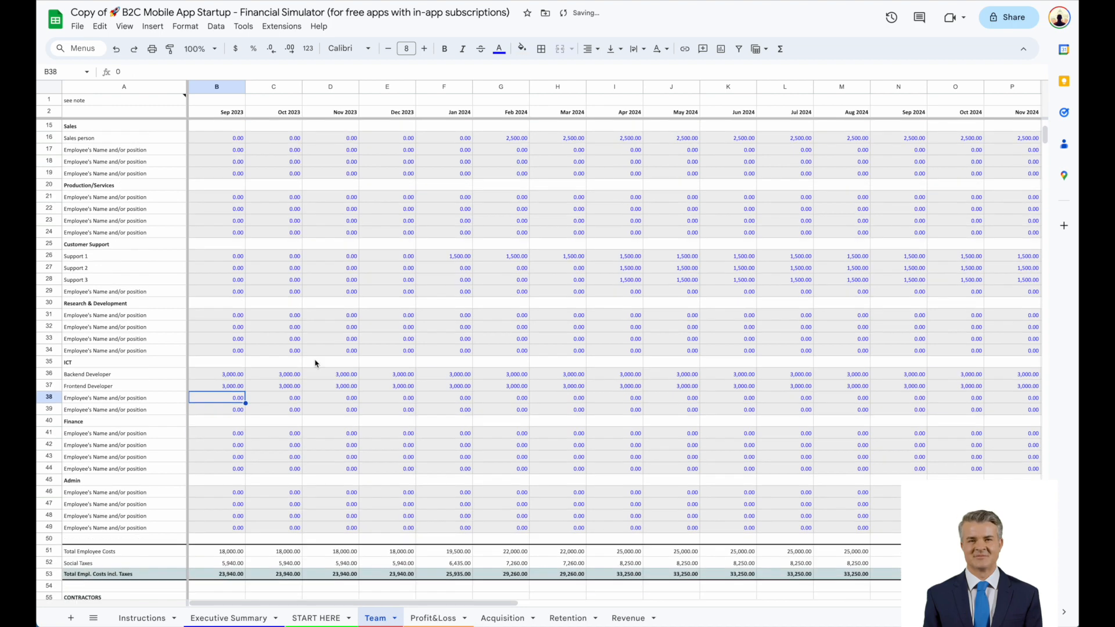
{"action": "left_click", "coordinate": [117, 351]}
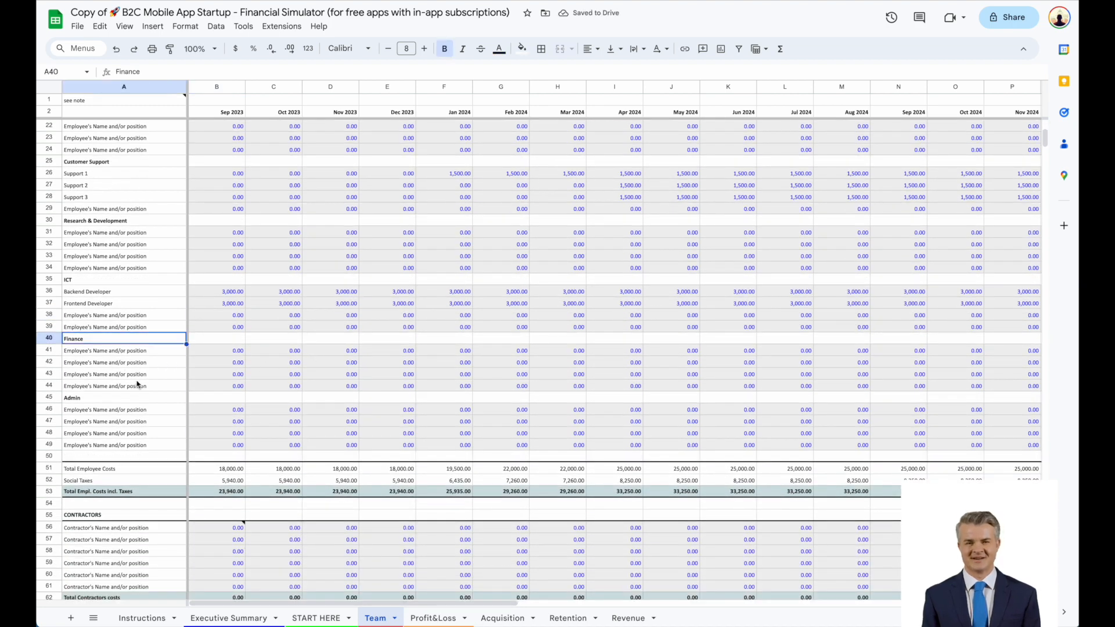
{"action": "left_click", "coordinate": [123, 408]}
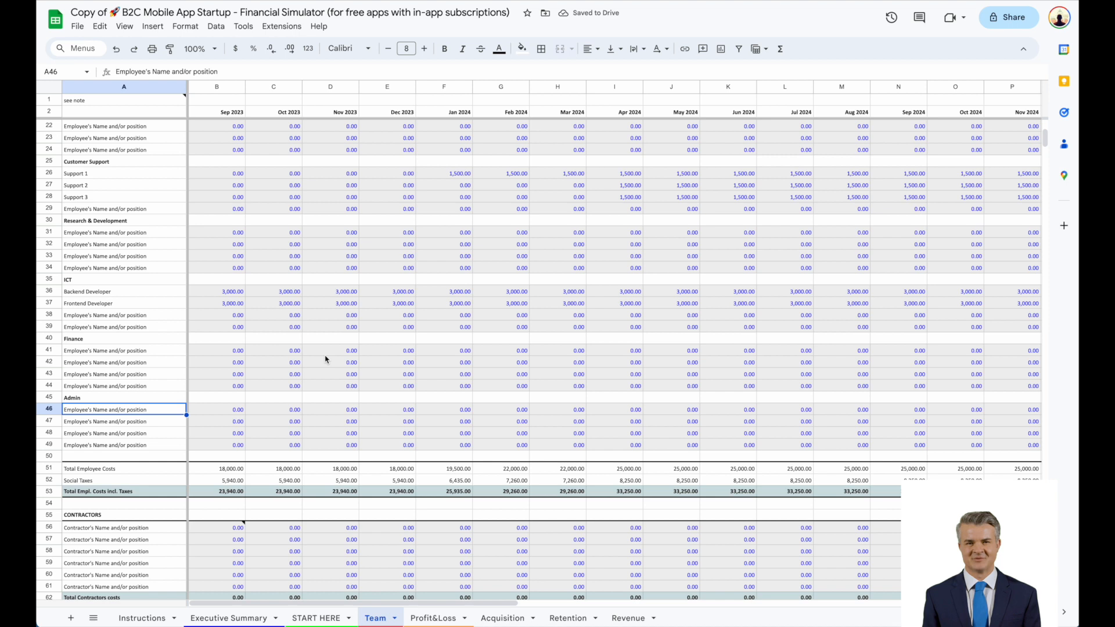
{"action": "type", "text": "Office Admin"}
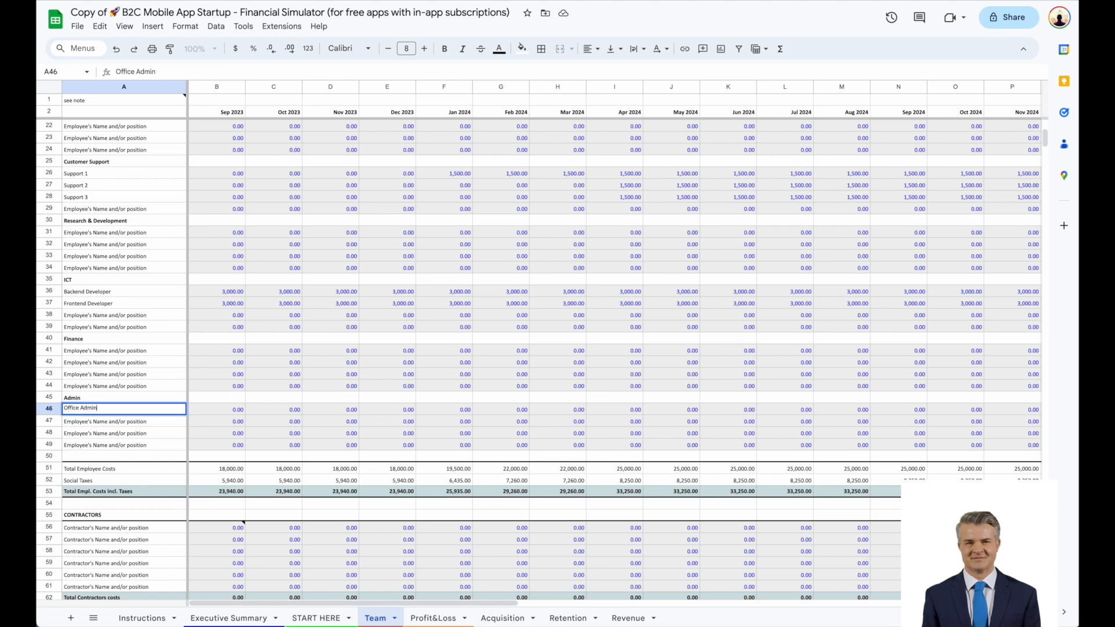
{"action": "key", "text": "ctrl+Return"}
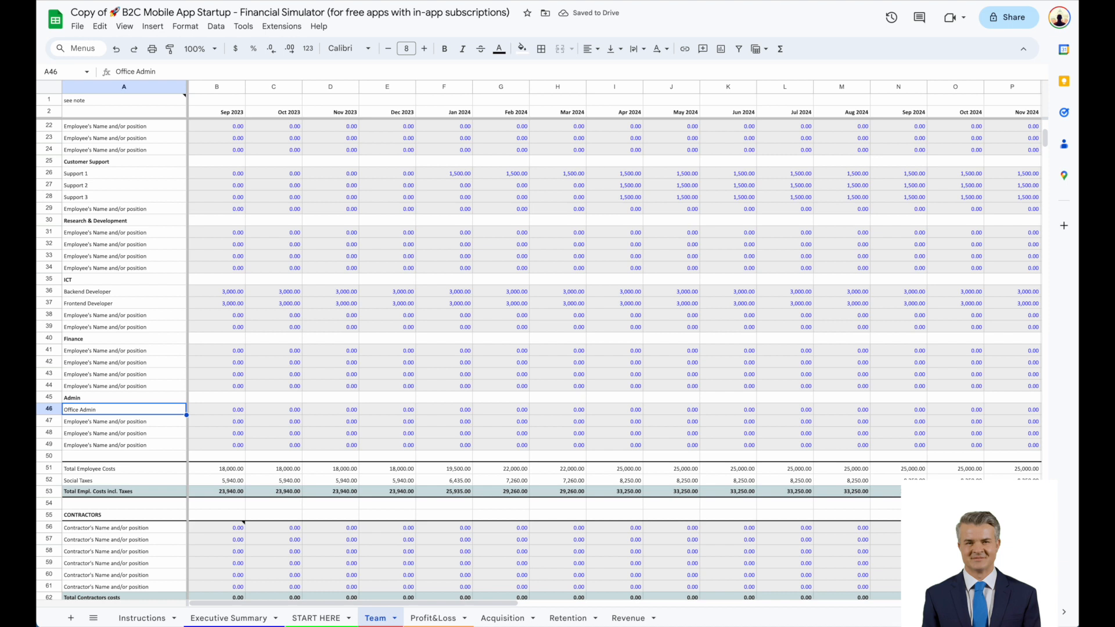
- Set the Office Admin salary to 1500 starting in Dec 2023
{"action": "key", "text": "Right"}
{"action": "key", "text": "Right"}
{"action": "key", "text": "Right"}
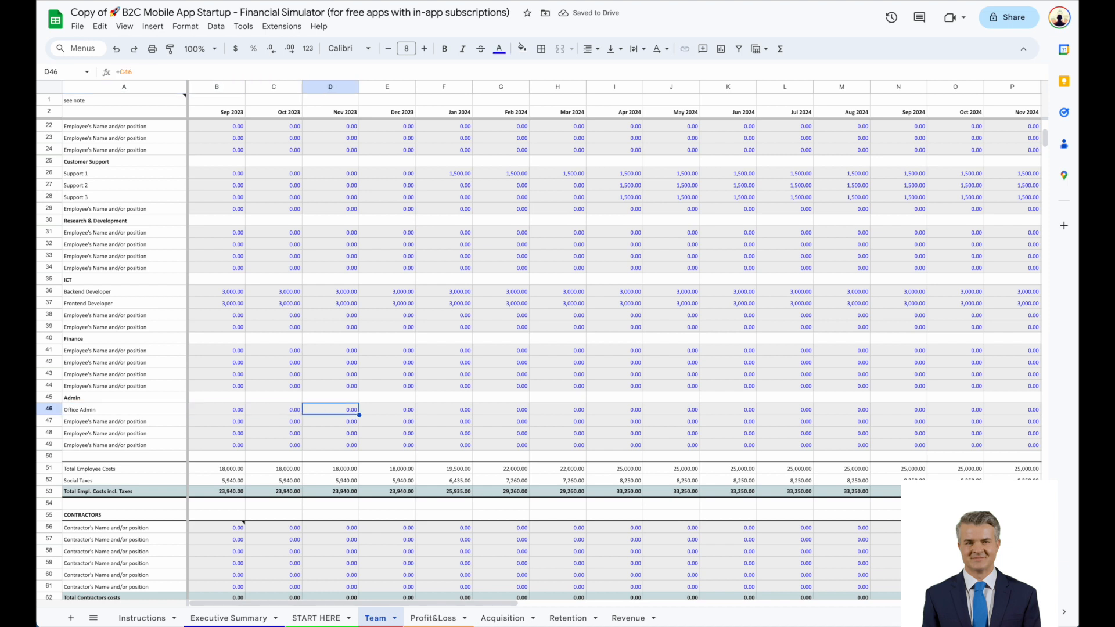
{"action": "key", "text": "Right"}
{"action": "type", "text": "150"}
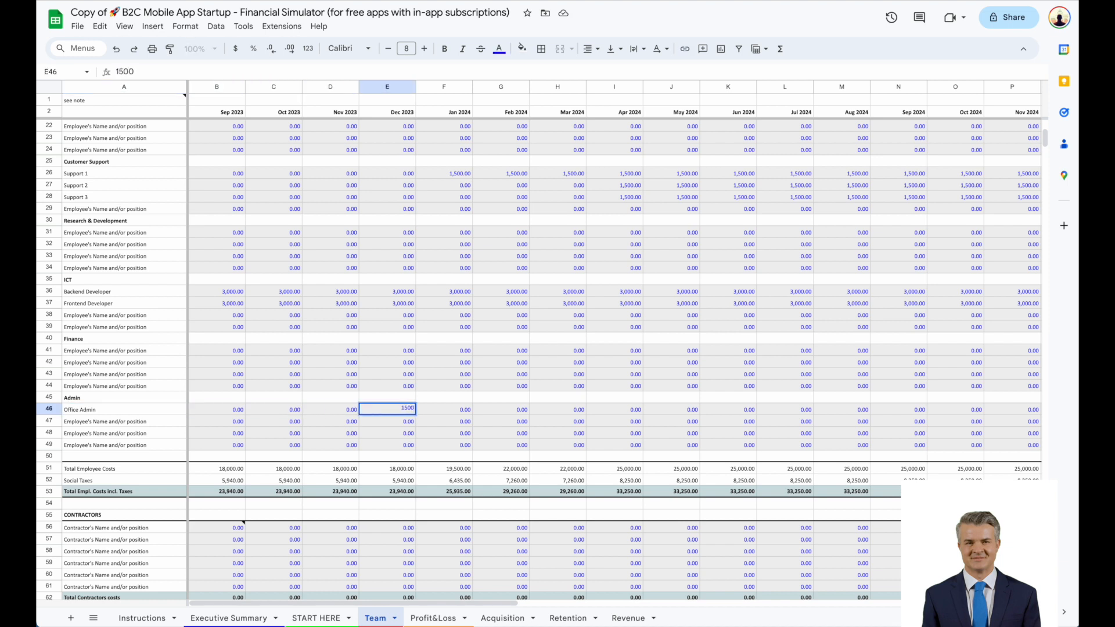
{"action": "key", "text": "Return"}
- Review the total employee costs, social taxes and total including taxes for Oct 2023
{"action": "scroll", "coordinate": [296, 356], "scroll_direction": "down", "scroll_amount": 2}
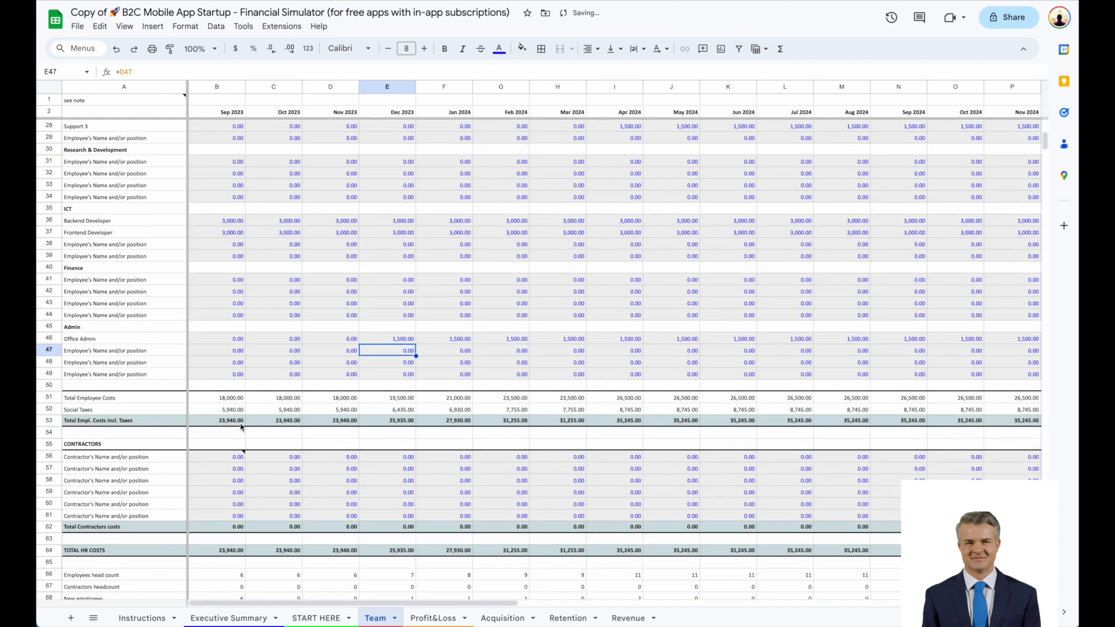
{"action": "left_click", "coordinate": [251, 401]}
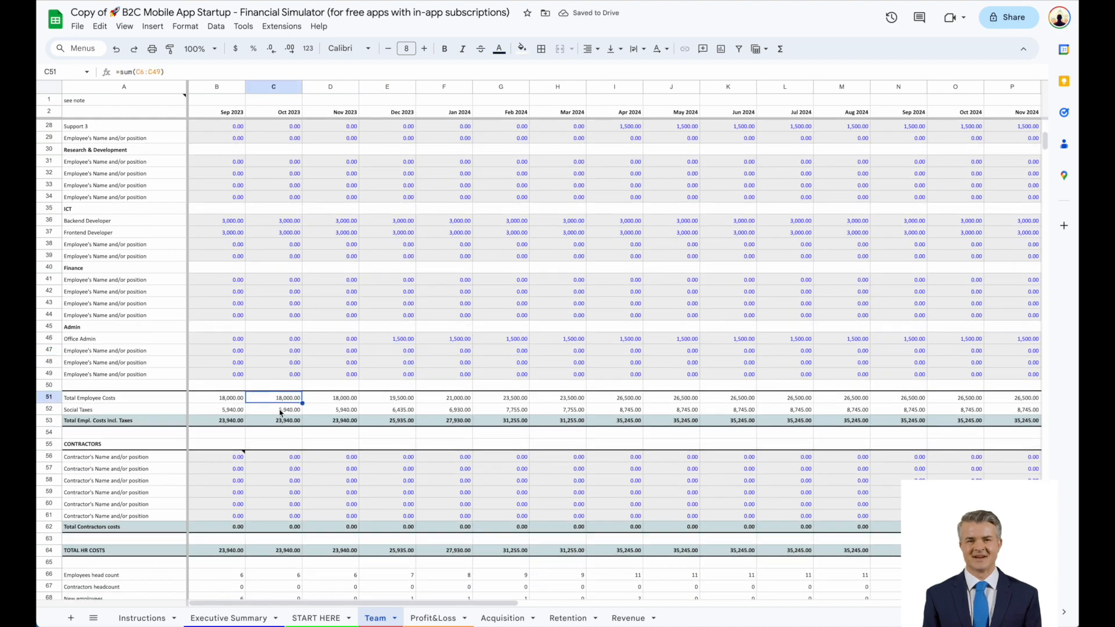
{"action": "left_click", "coordinate": [277, 413]}
{"action": "left_click", "coordinate": [287, 420]}
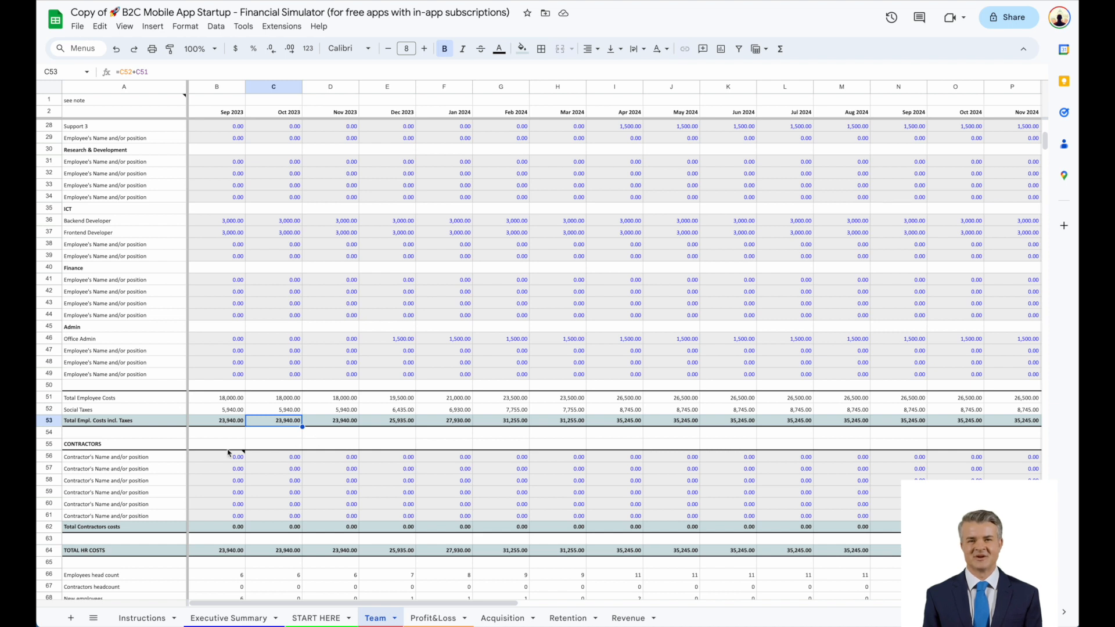
- Name the first contractor "Graphic Designer" and set the contractor's monthly pay to 3,000 starting in Sep 2023
{"action": "left_click", "coordinate": [154, 458]}
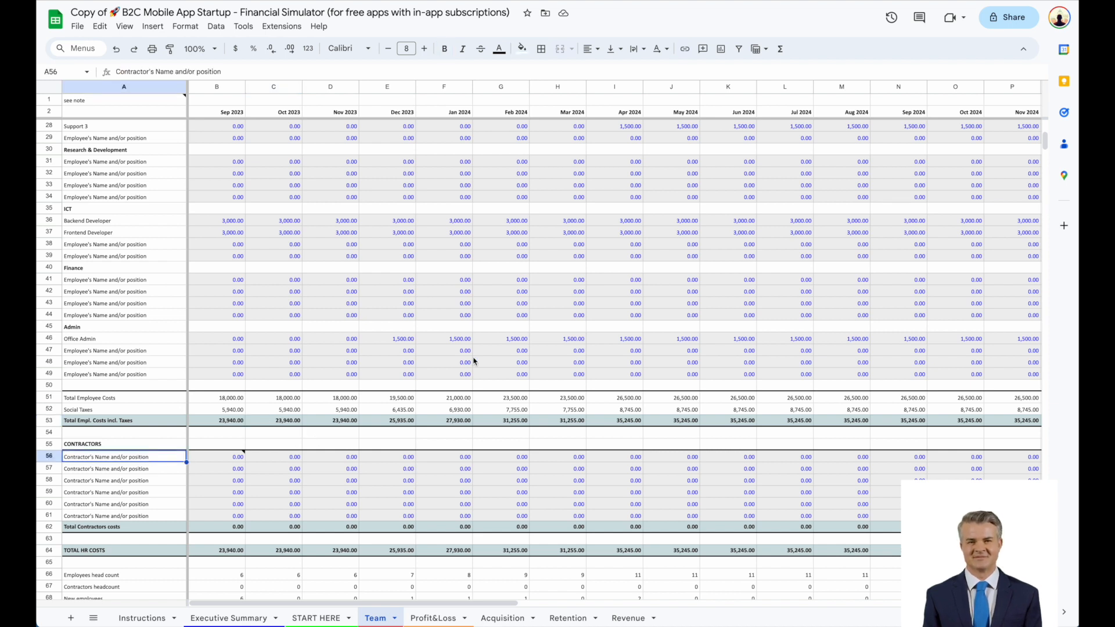
{"action": "type", "text": "Graphic Designer"}
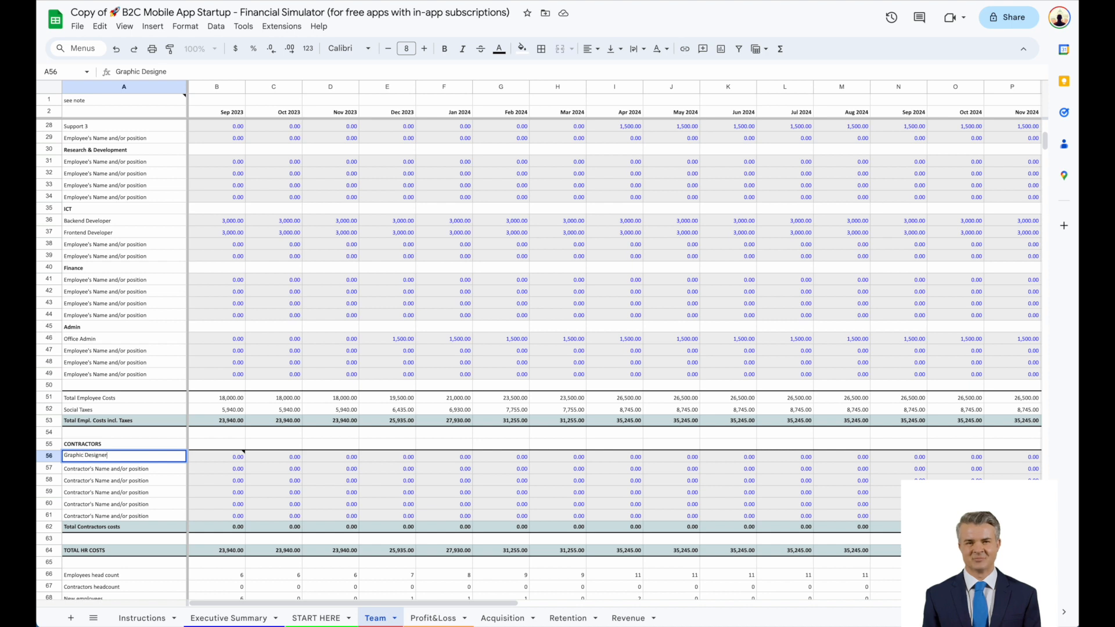
{"action": "key", "text": "Return"}
{"action": "key", "text": "Up"}
{"action": "key", "text": "Right"}
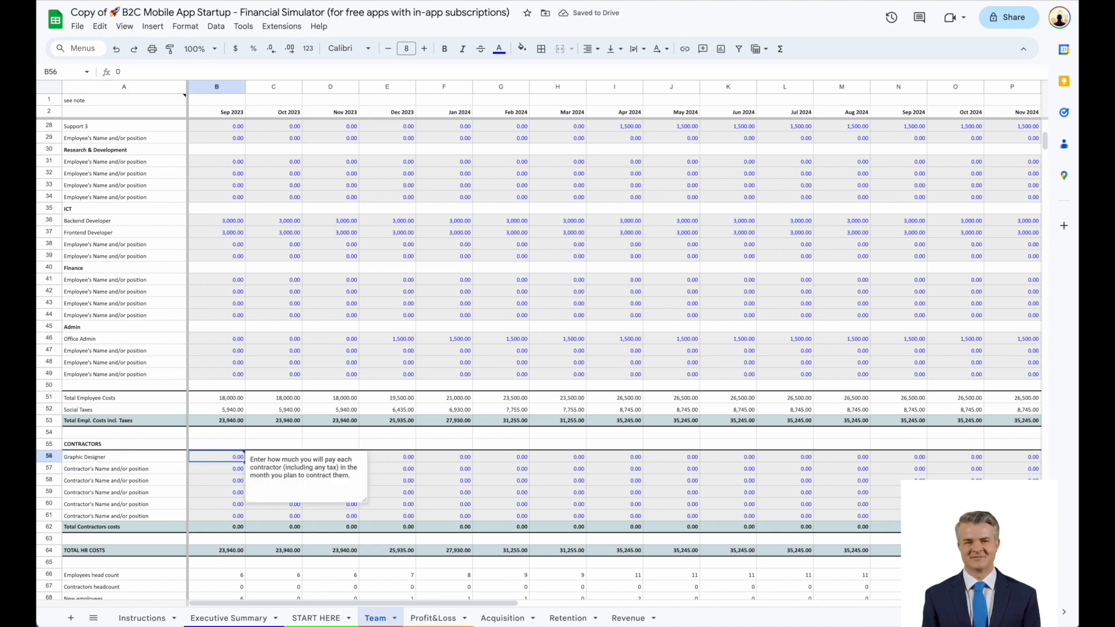
{"action": "type", "text": "3,000"}
{"action": "key", "text": "Return"}
- End the Graphic Designer's pay by setting it to 0 from Jun 2024
{"action": "key", "text": "Up"}
{"action": "key", "text": "Right"}
{"action": "key", "text": "Right"}
{"action": "key", "text": "Right"}
{"action": "key", "text": "Right"}
{"action": "key", "text": "Right"}
{"action": "key", "text": "Right"}
{"action": "key", "text": "Right"}
{"action": "key", "text": "Right"}
{"action": "key", "text": "Right"}
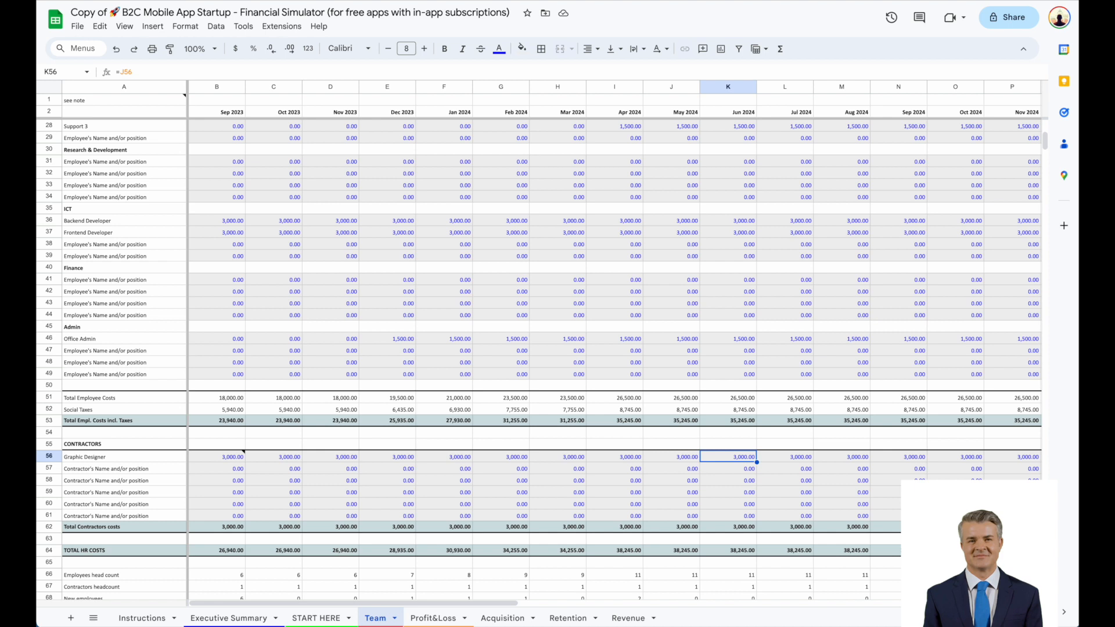
{"action": "type", "text": "0"}
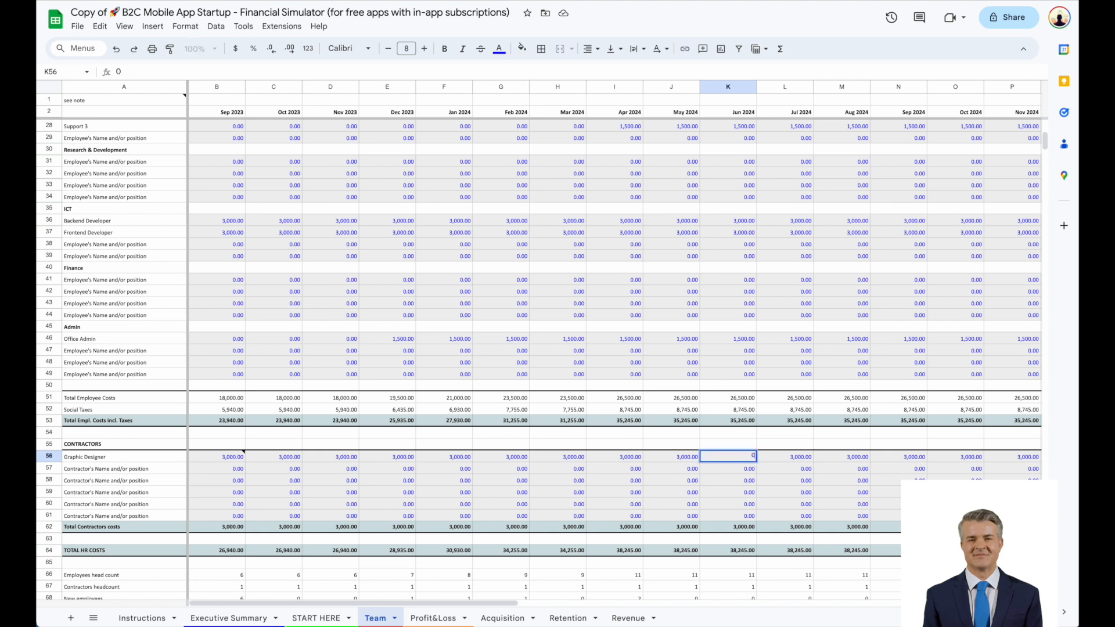
{"action": "key", "text": "Return"}
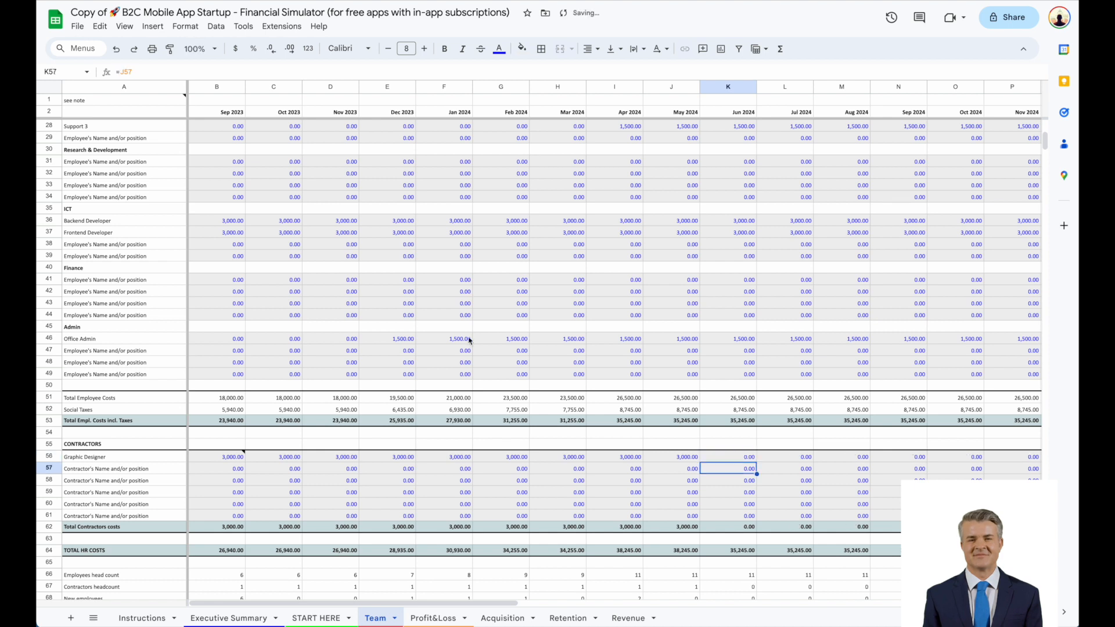
- Check the minimum capital requirement in the Executive Summary sheet
{"action": "left_click", "coordinate": [237, 619]}
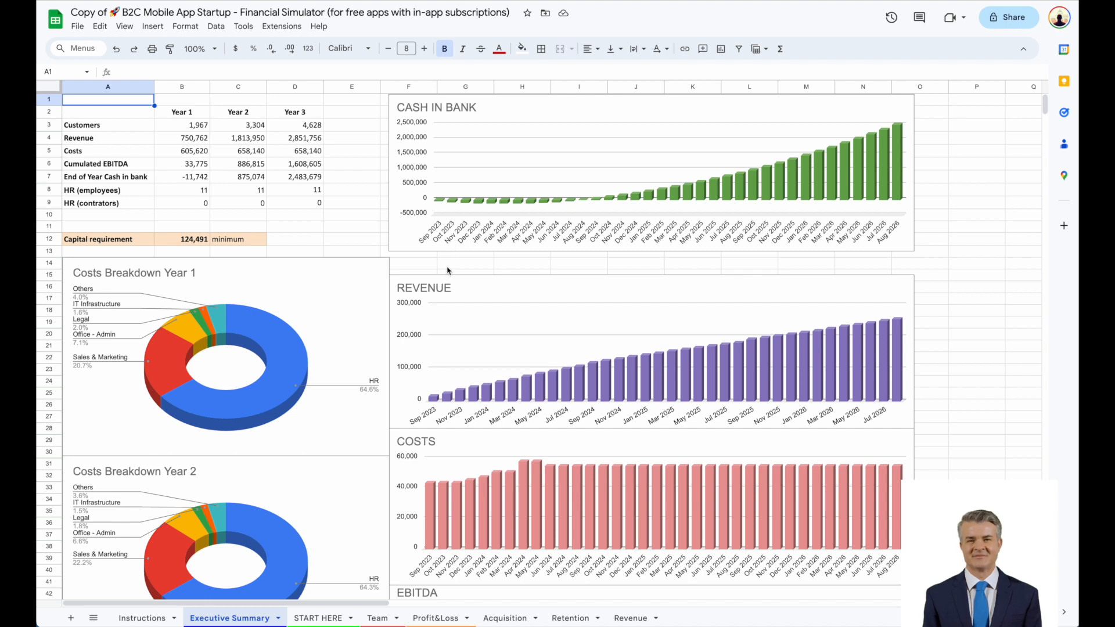
{"action": "left_click", "coordinate": [195, 242]}
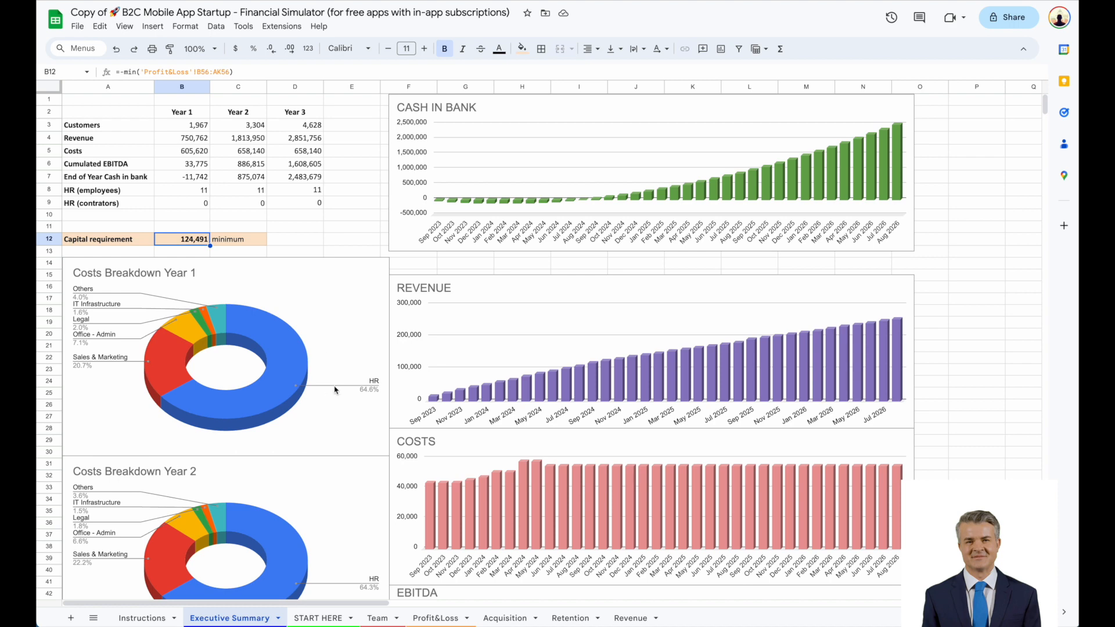
- Review the revenue lines, total costs of sales and gross margin in the Profit&Loss sheet
{"action": "left_click", "coordinate": [415, 617]}
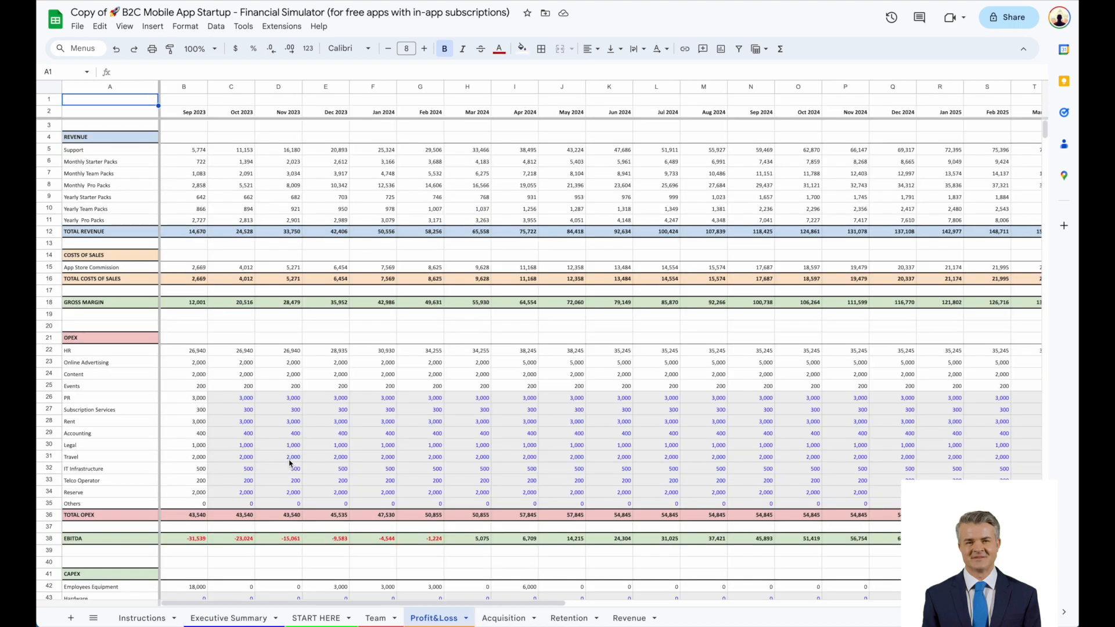
{"action": "left_click", "coordinate": [131, 233]}
{"action": "left_click", "coordinate": [120, 164]}
{"action": "left_click", "coordinate": [121, 186]}
{"action": "left_click", "coordinate": [121, 199]}
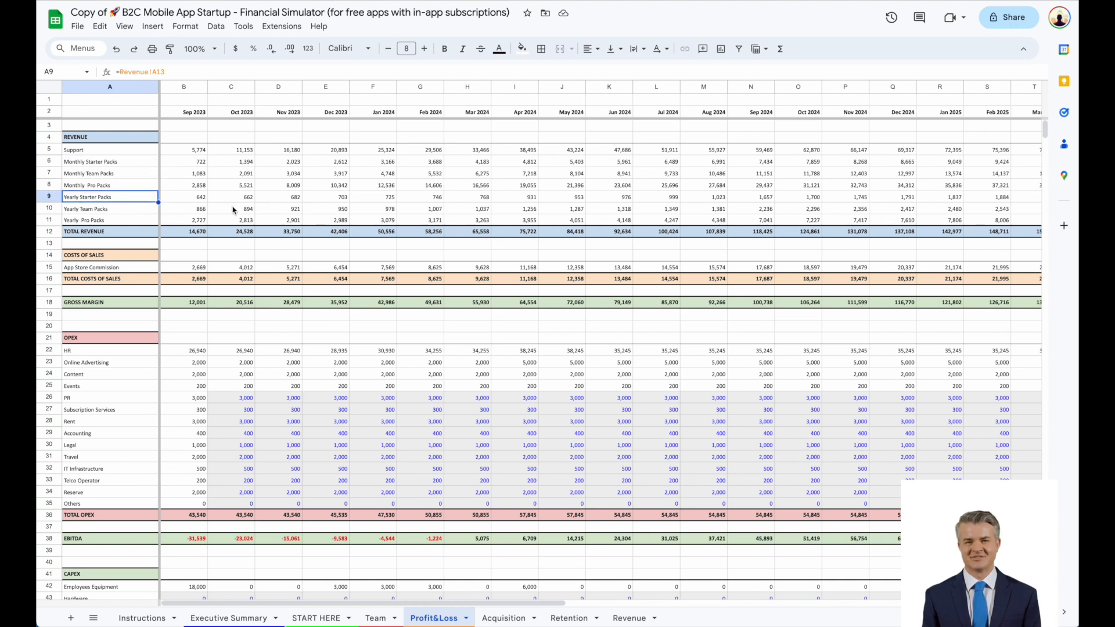
{"action": "scroll", "coordinate": [234, 209], "scroll_direction": "down", "scroll_amount": 1}
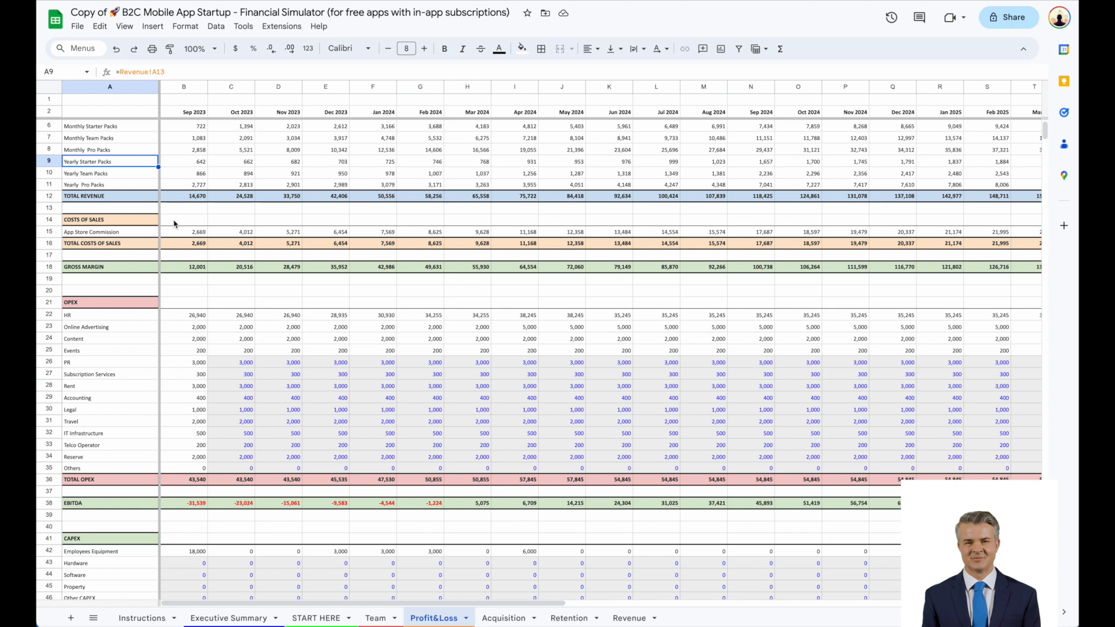
{"action": "left_click", "coordinate": [119, 242]}
{"action": "left_click", "coordinate": [116, 269]}
{"action": "scroll", "coordinate": [229, 215], "scroll_direction": "down", "scroll_amount": 2}
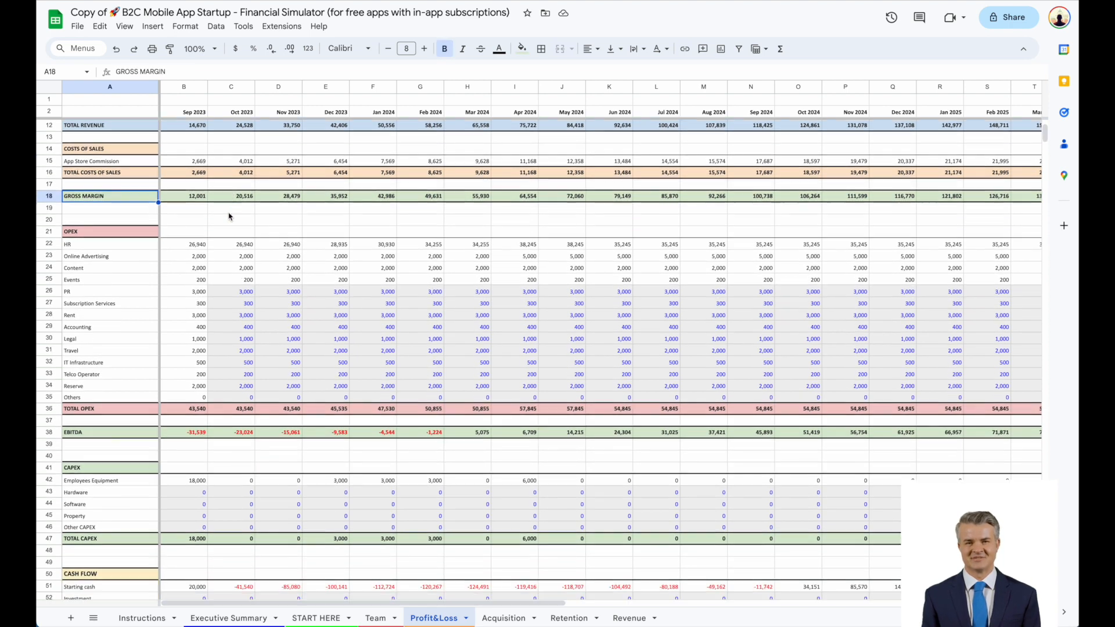
- Examine the OPEX section's monthly cost entries, including travel, rent, IT infrastructure and subscription services
{"action": "left_click", "coordinate": [113, 235]}
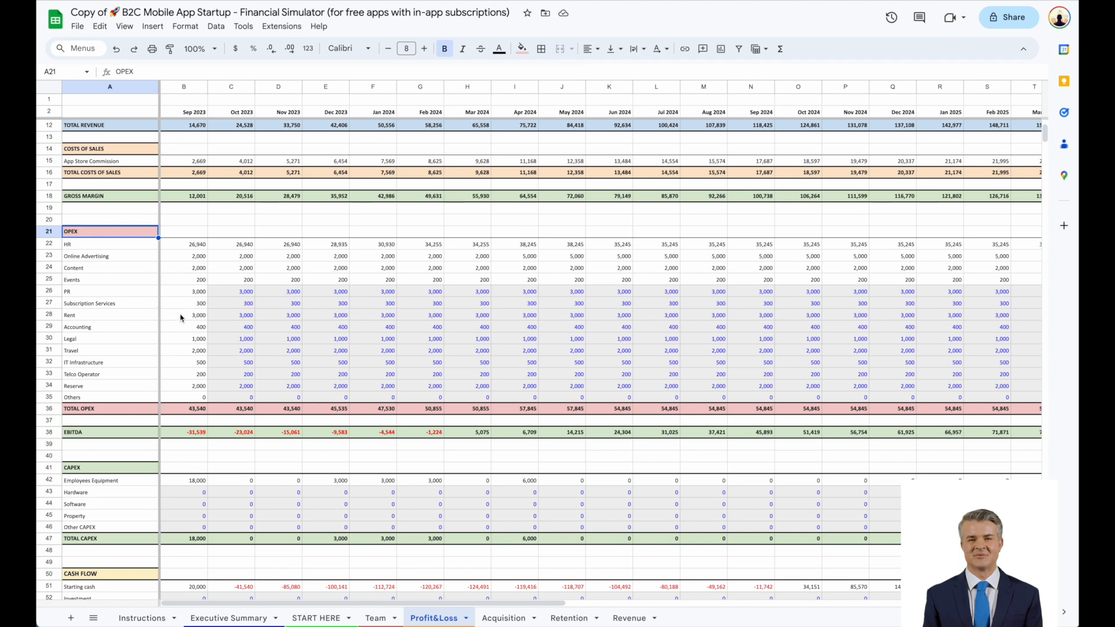
{"action": "left_click", "coordinate": [424, 350]}
{"action": "left_click", "coordinate": [555, 318]}
{"action": "left_click", "coordinate": [677, 363]}
{"action": "left_click", "coordinate": [743, 306]}
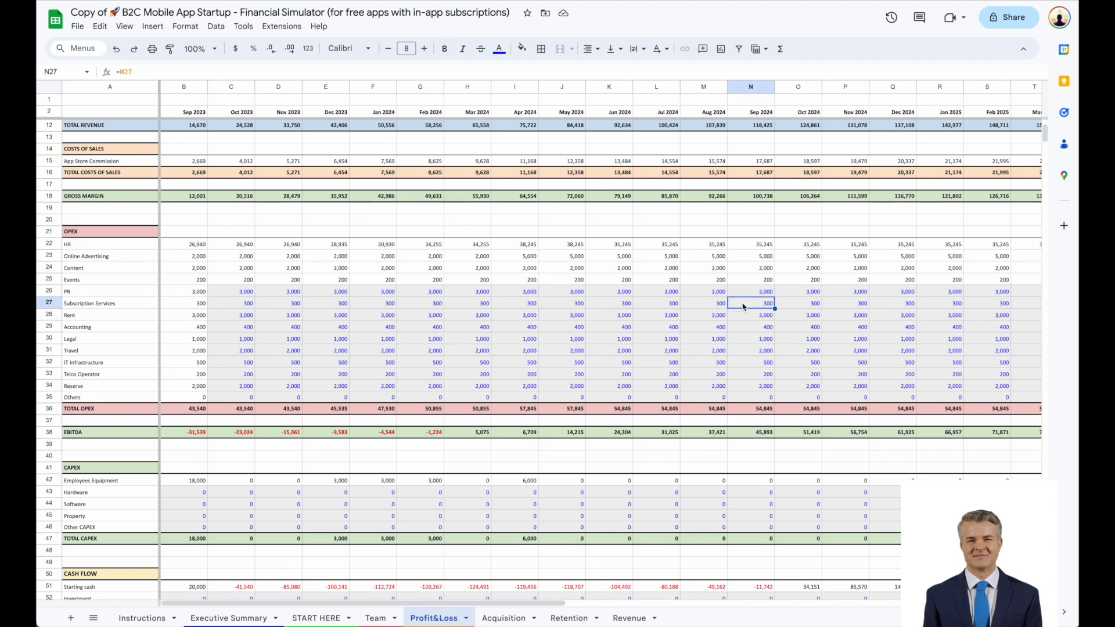
{"action": "left_click", "coordinate": [834, 315]}
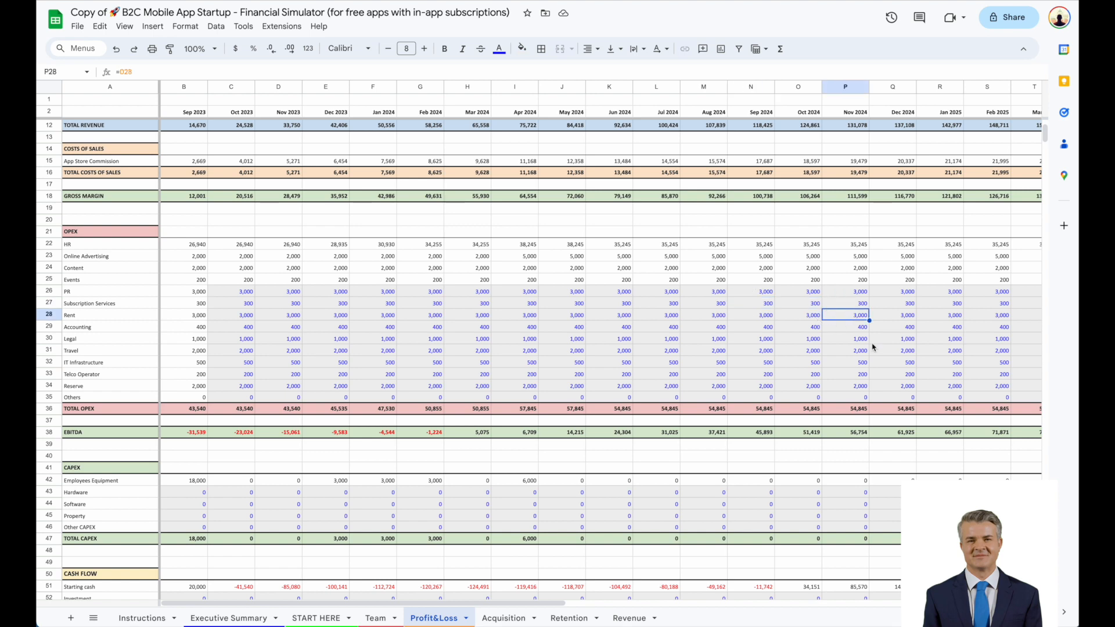
{"action": "left_click", "coordinate": [928, 364]}
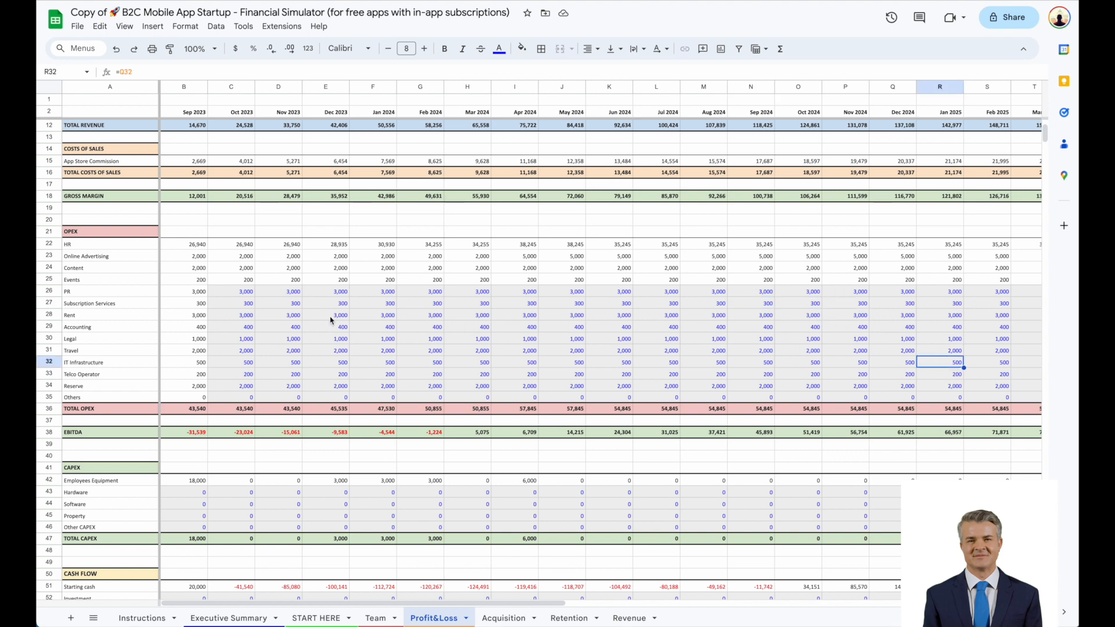
- Inspect the EBITDA row around Feb and Mar 2024 for the month it turns positive
{"action": "scroll", "coordinate": [331, 320], "scroll_direction": "down", "scroll_amount": 2}
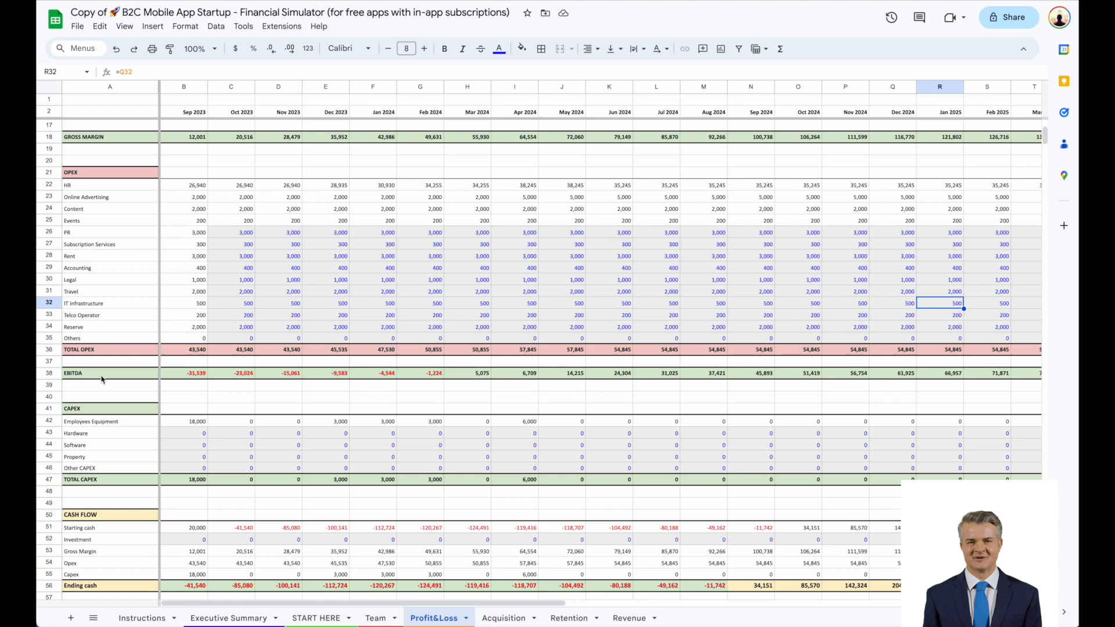
{"action": "left_click", "coordinate": [94, 378]}
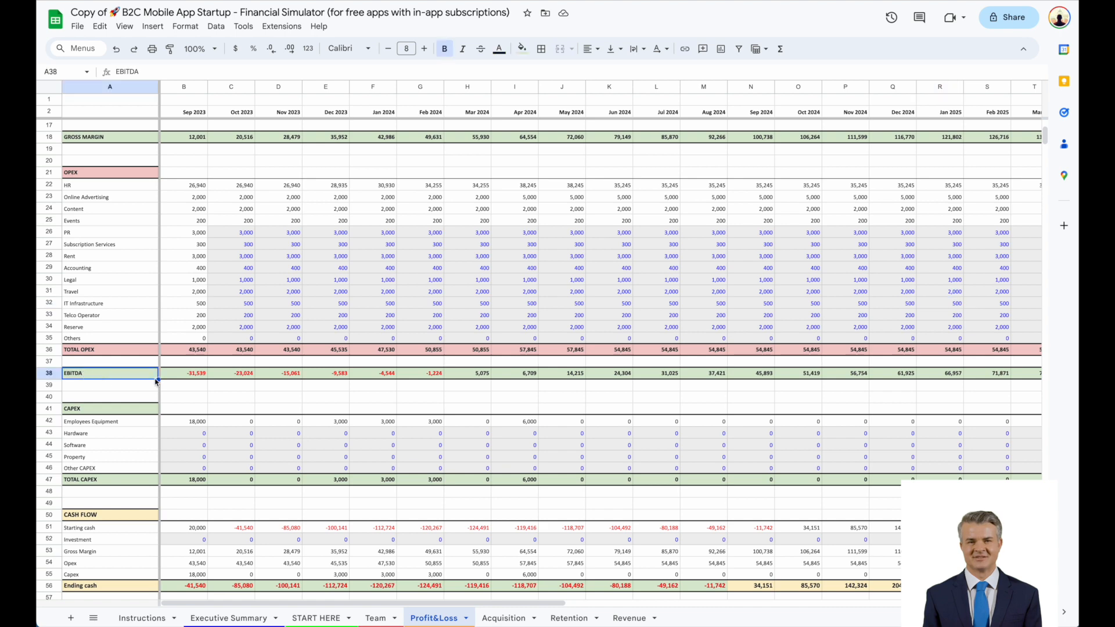
{"action": "left_click", "coordinate": [460, 377]}
{"action": "left_click", "coordinate": [432, 377]}
{"action": "left_click", "coordinate": [451, 376]}
{"action": "left_click", "coordinate": [438, 377]}
{"action": "left_click", "coordinate": [463, 378]}
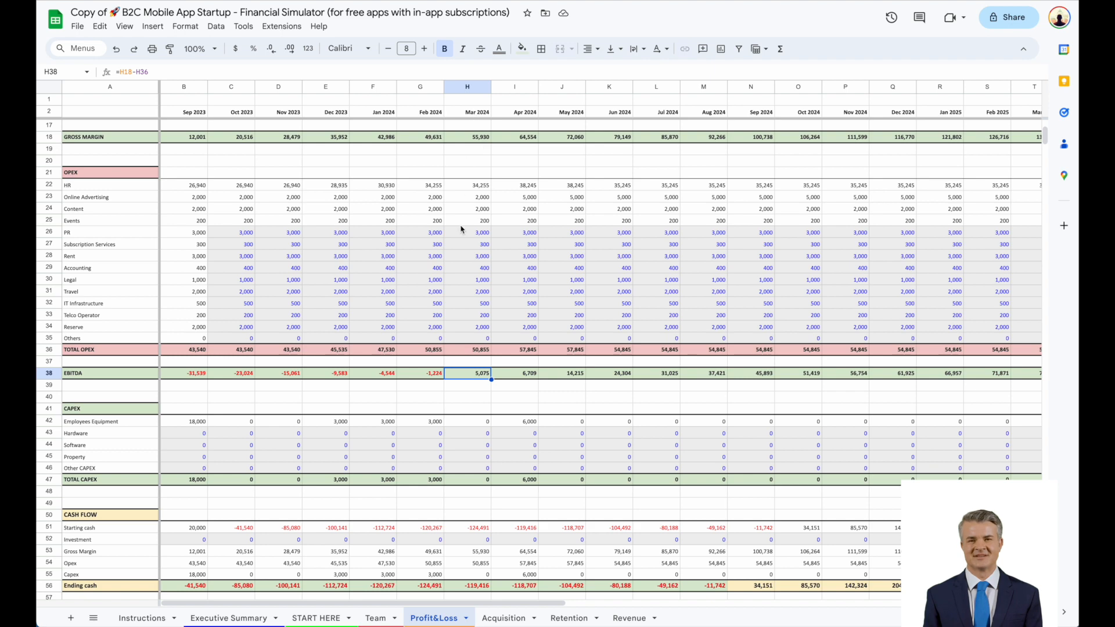
- Examine the cash flow section's ending cash across the months from Sep 2023 to Oct 2024
{"action": "scroll", "coordinate": [456, 312], "scroll_direction": "down", "scroll_amount": 3}
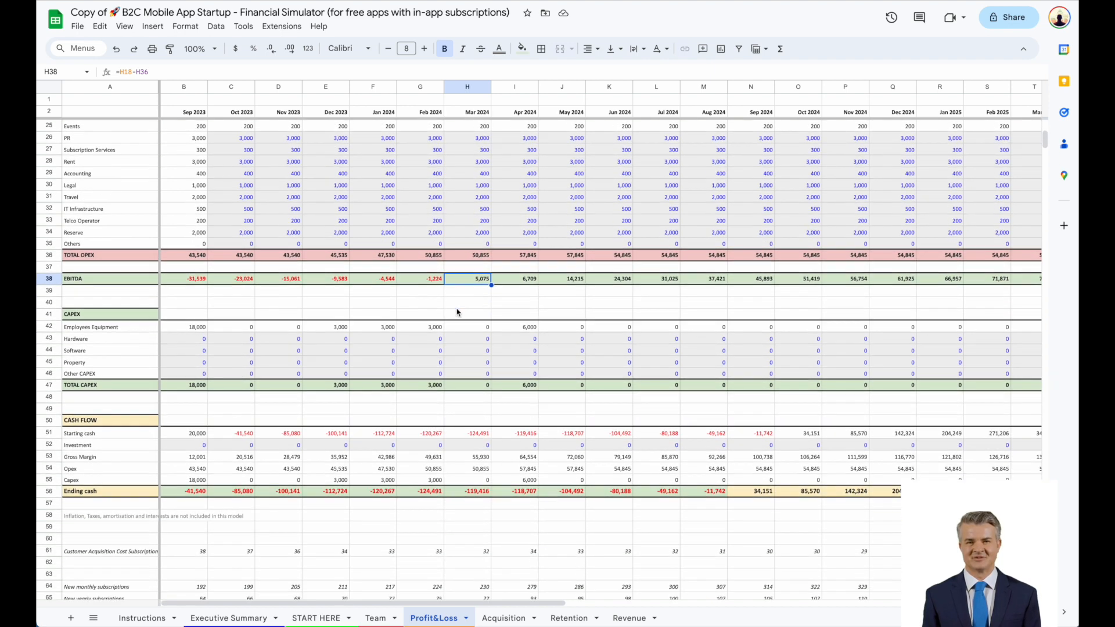
{"action": "left_click", "coordinate": [126, 410]}
{"action": "scroll", "coordinate": [188, 377], "scroll_direction": "up", "scroll_amount": 2}
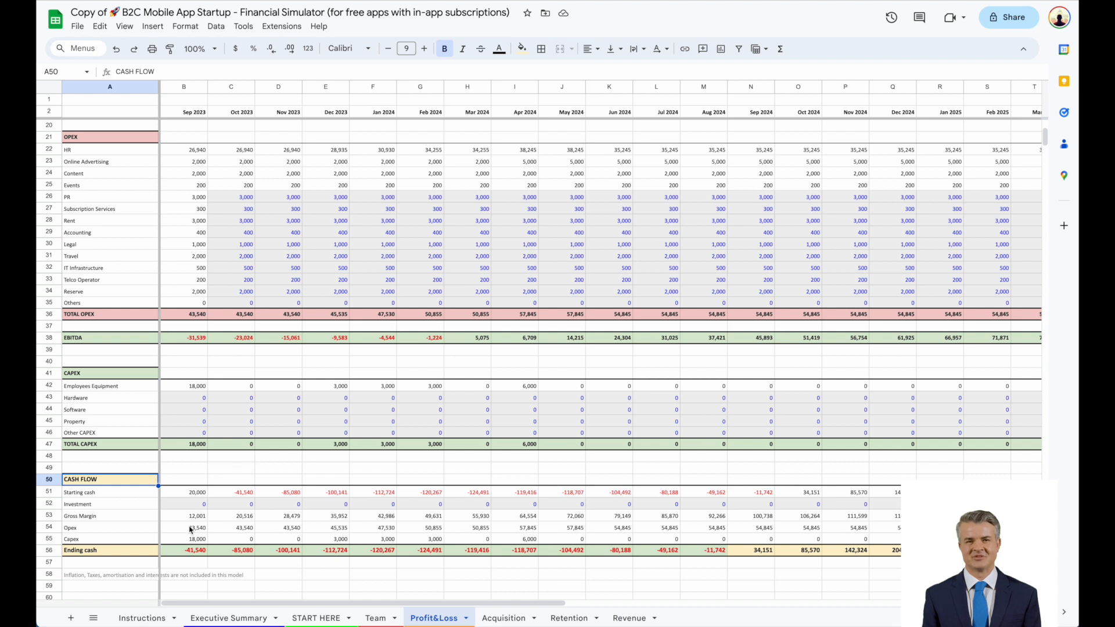
{"action": "left_click", "coordinate": [51, 552]}
{"action": "left_click", "coordinate": [201, 555]}
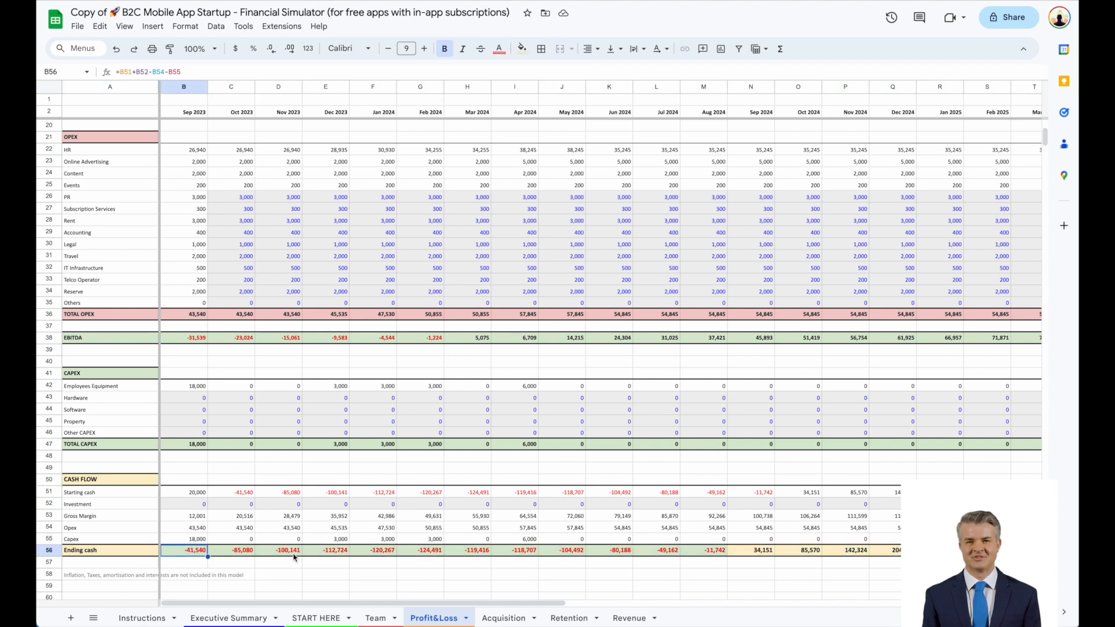
{"action": "left_click", "coordinate": [325, 554]}
{"action": "left_click", "coordinate": [511, 554]}
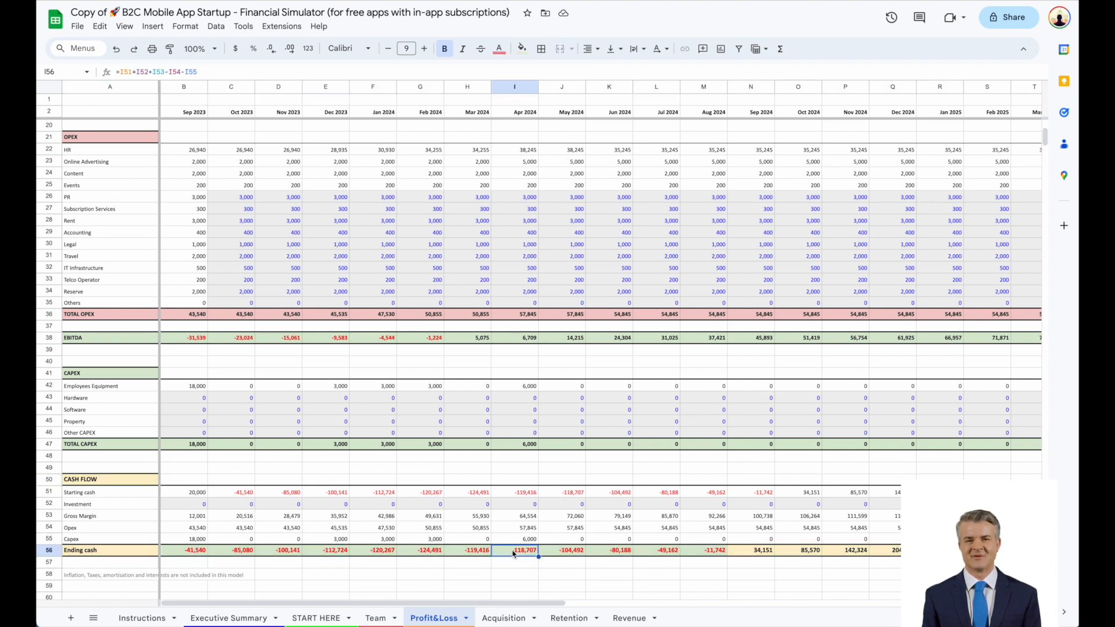
{"action": "left_click", "coordinate": [654, 554]}
{"action": "left_click", "coordinate": [801, 555]}
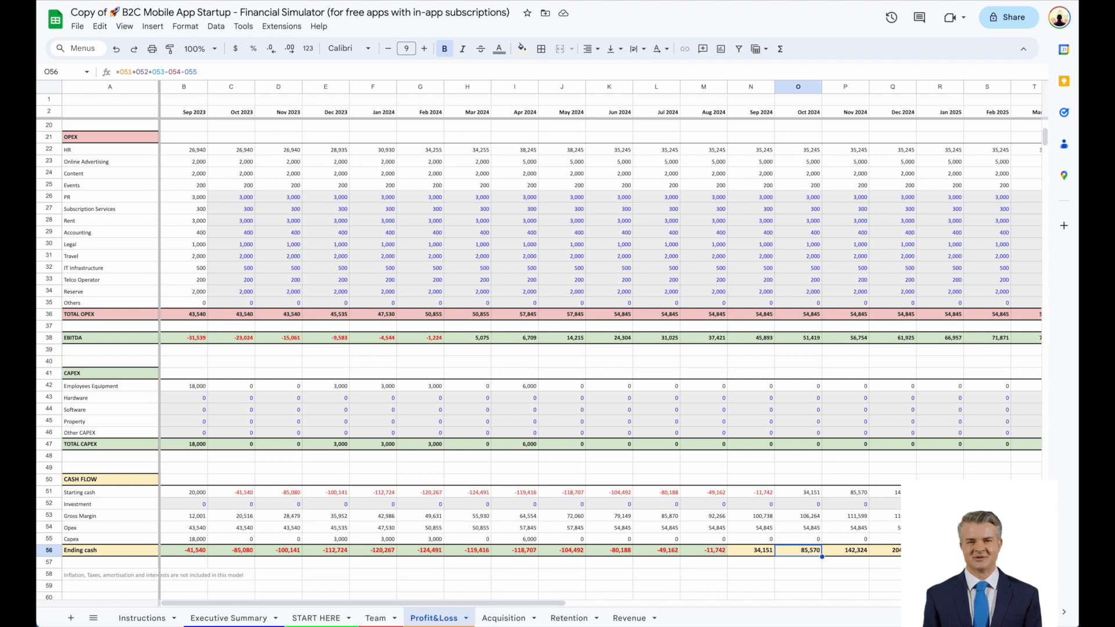
- Go back to the START HERE sheet's assumptions
{"action": "left_click", "coordinate": [320, 621]}
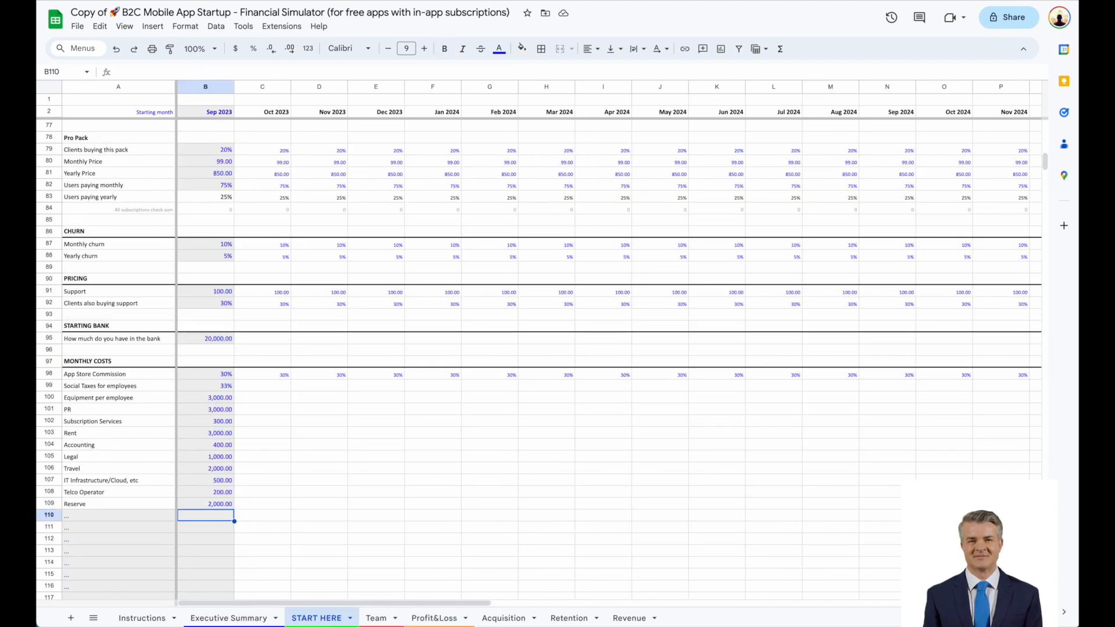